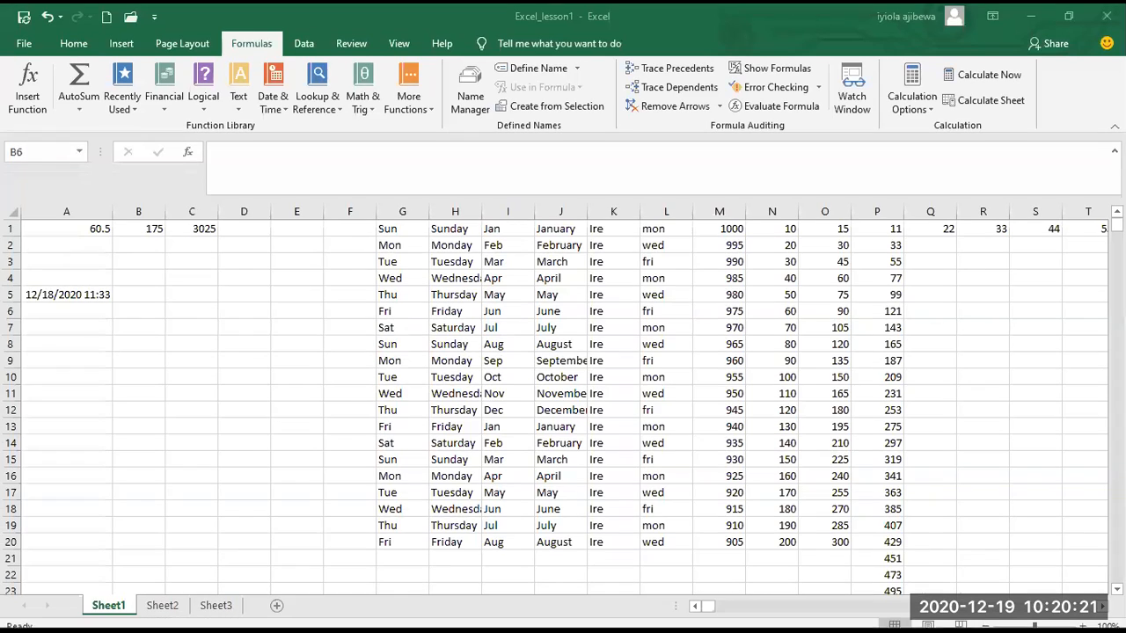
# Enter the formula =6+7+10 in cell B6.
pyautogui.click(122, 290)
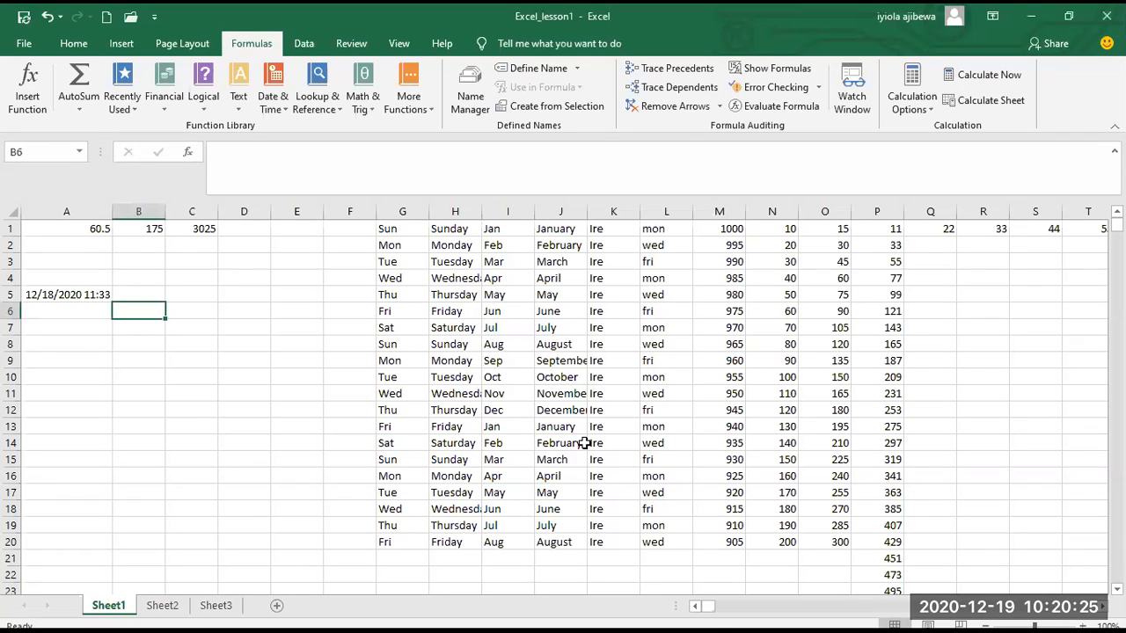
pyautogui.write('=')
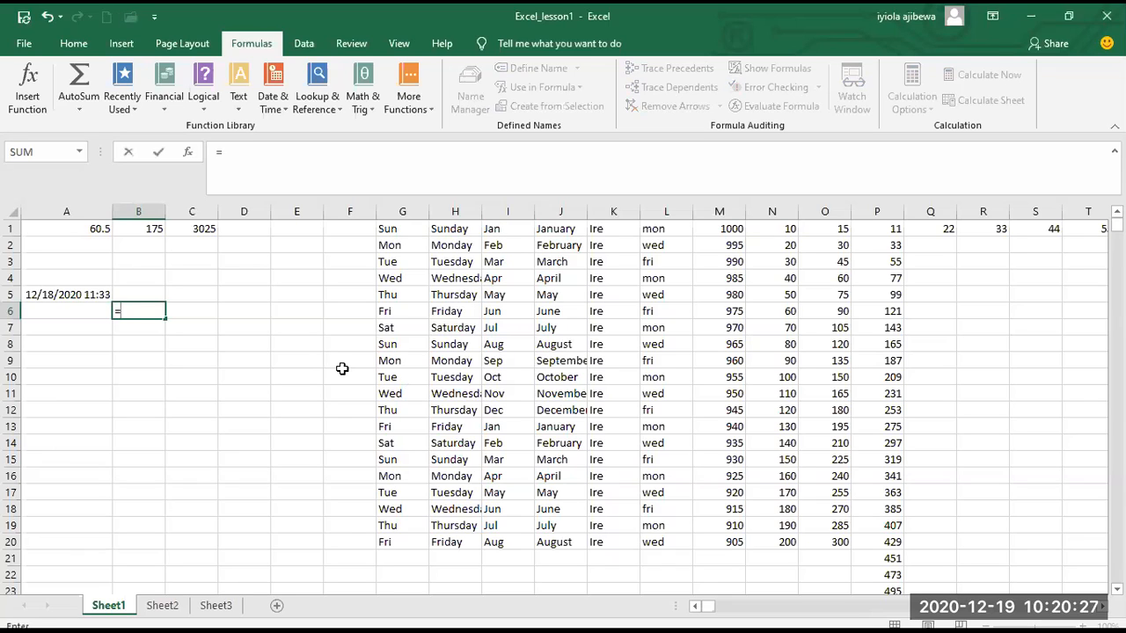
pyautogui.click(147, 312)
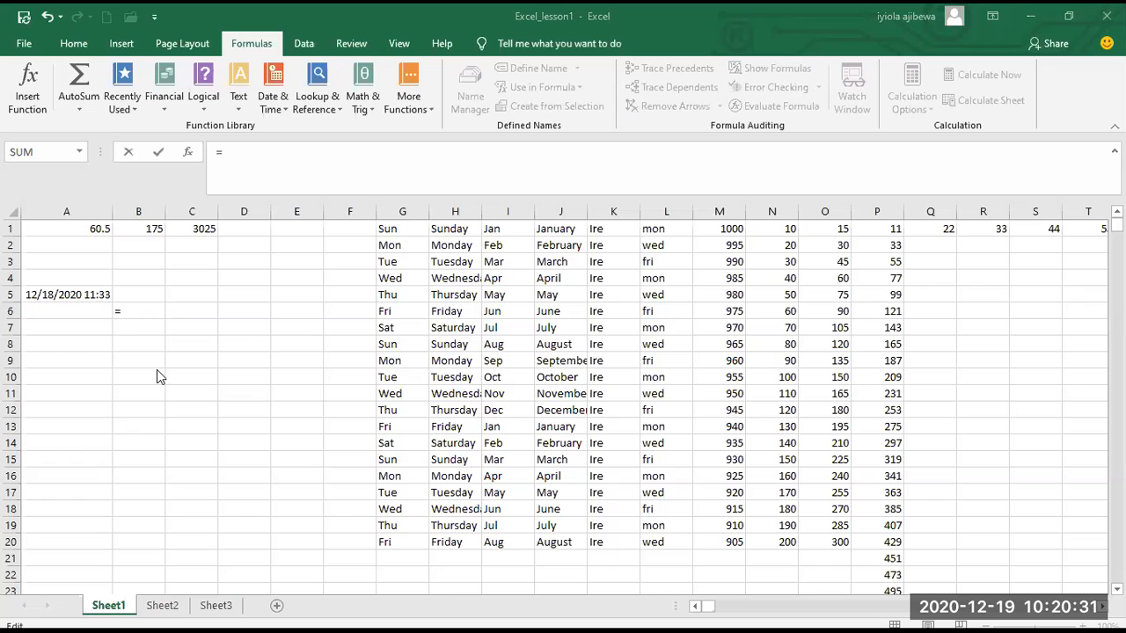
pyautogui.write('a6')
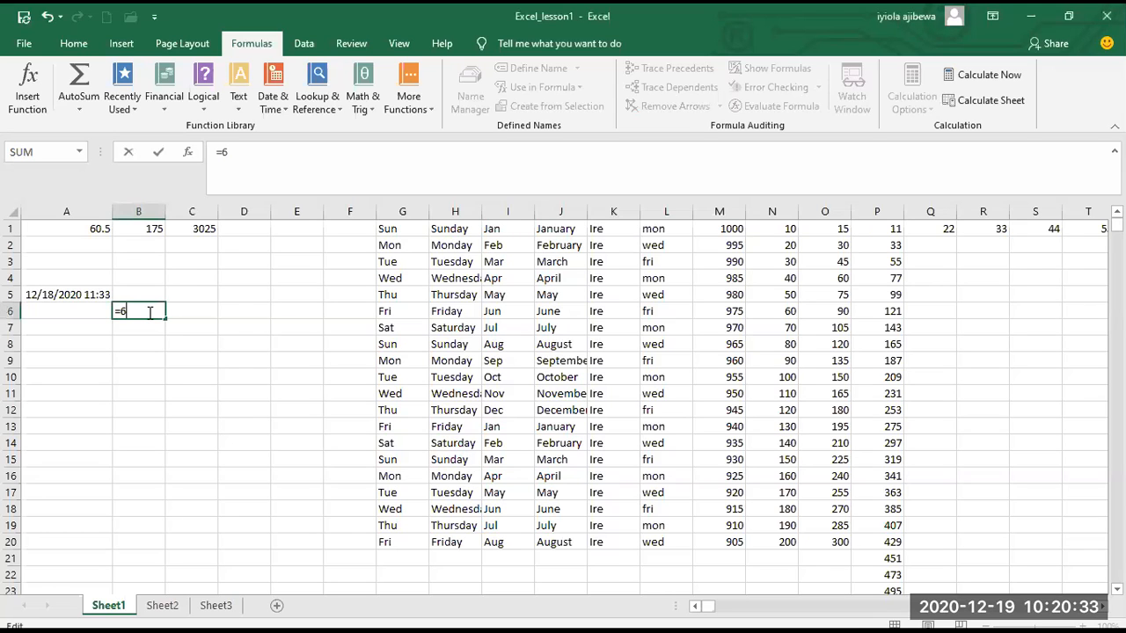
pyautogui.press('Return')
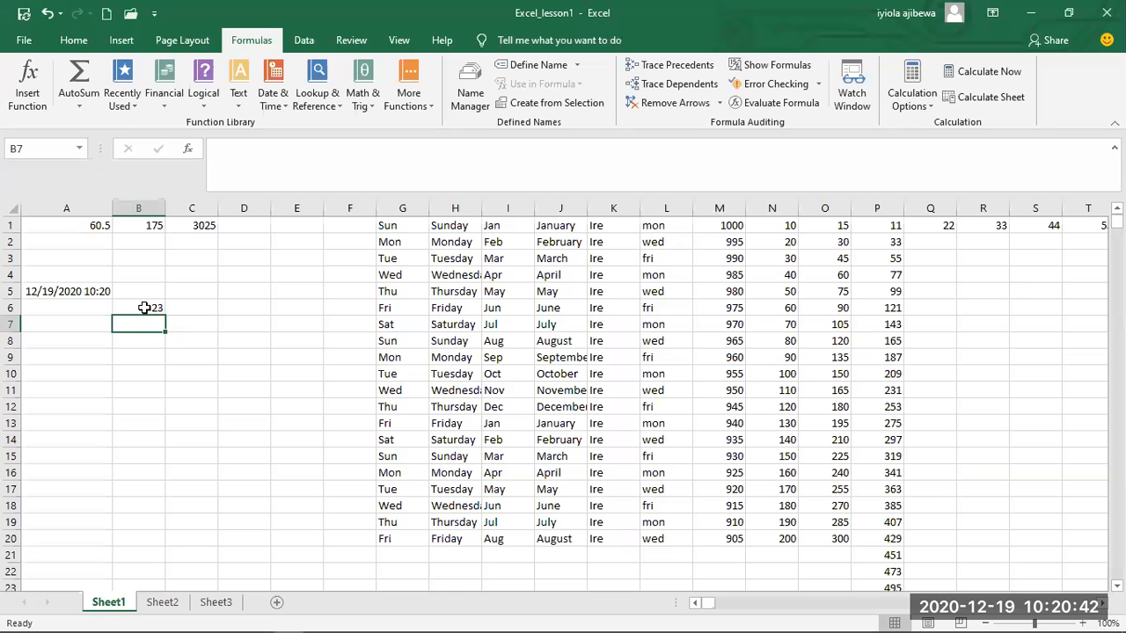
# Review the formula in cell B6, discarding any stray reference to B7 and keeping it as =6+7+10.
pyautogui.click(145, 308)
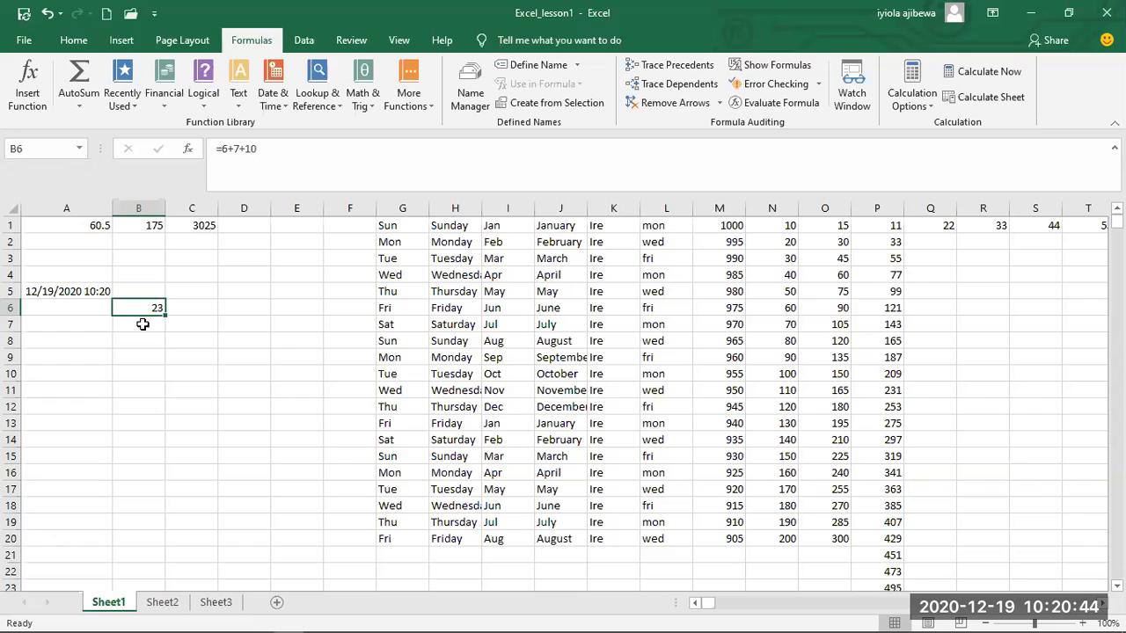
pyautogui.doubleClick(142, 308)
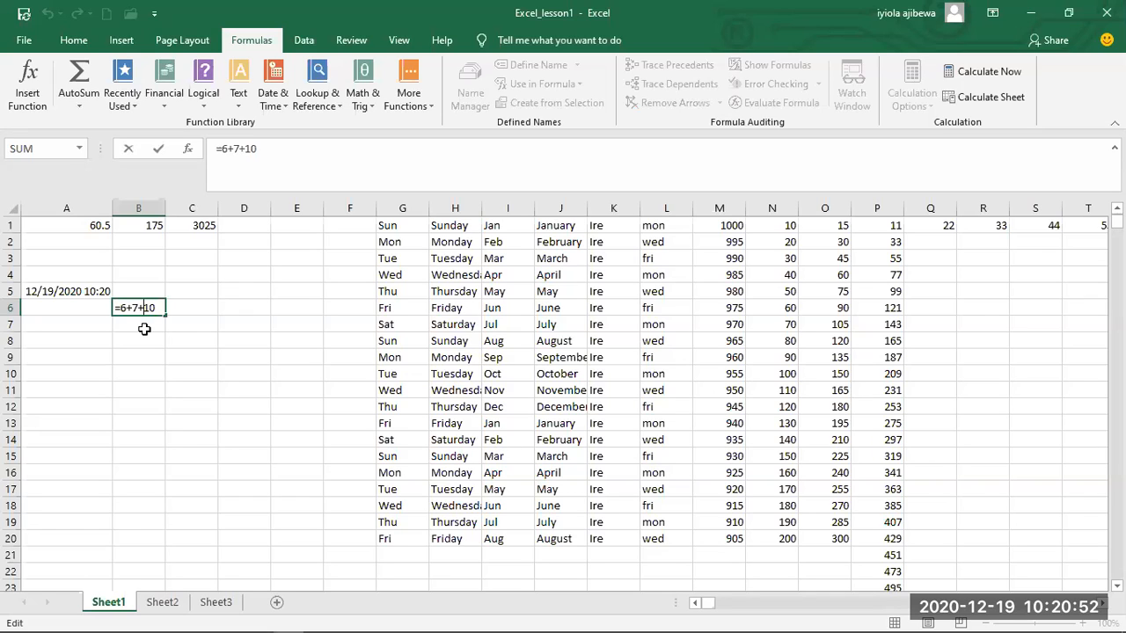
pyautogui.click(145, 328)
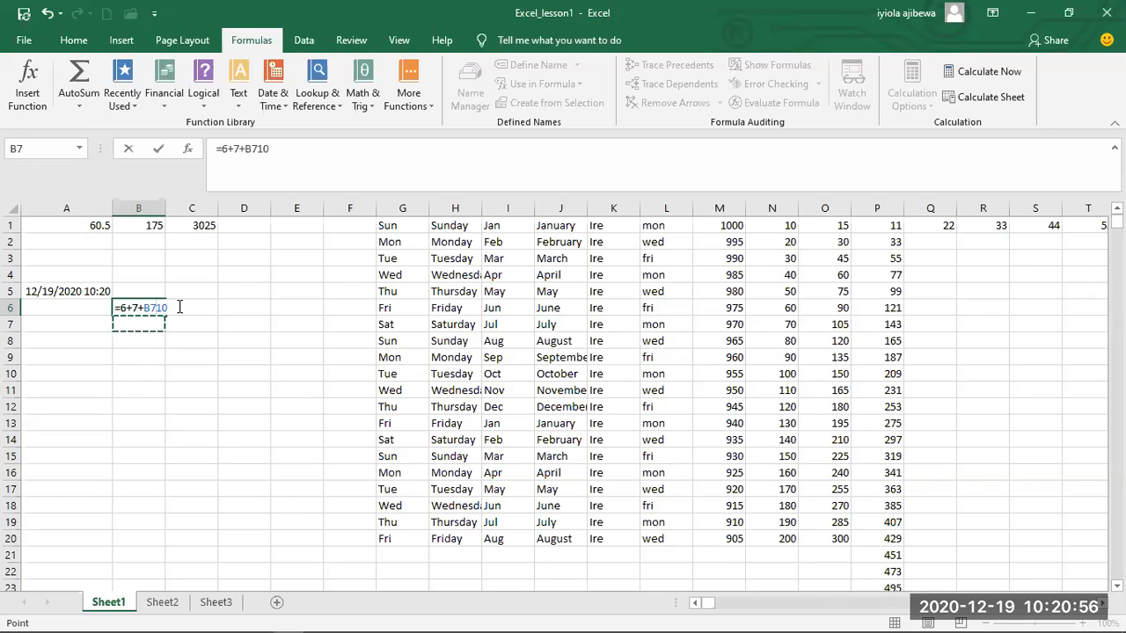
pyautogui.press('F2')
pyautogui.click(155, 307)
pyautogui.press('BackSpace')
pyautogui.press('BackSpace')
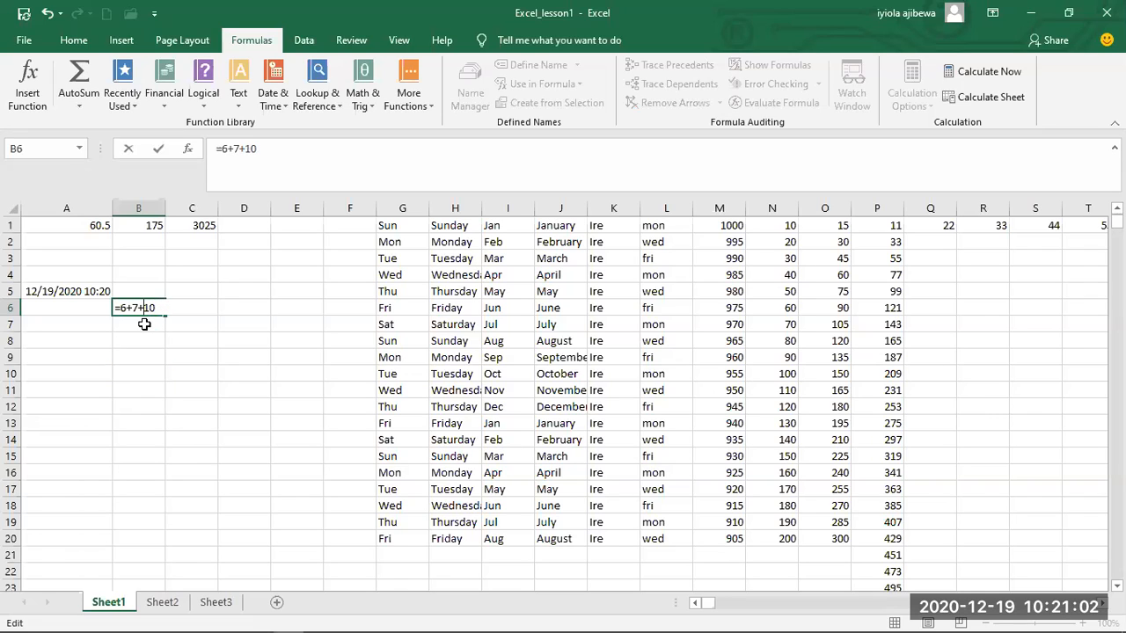
pyautogui.click(145, 324)
pyautogui.press('BackSpace')
pyautogui.press('BackSpace')
pyautogui.hotkey('ctrl', 'Return')
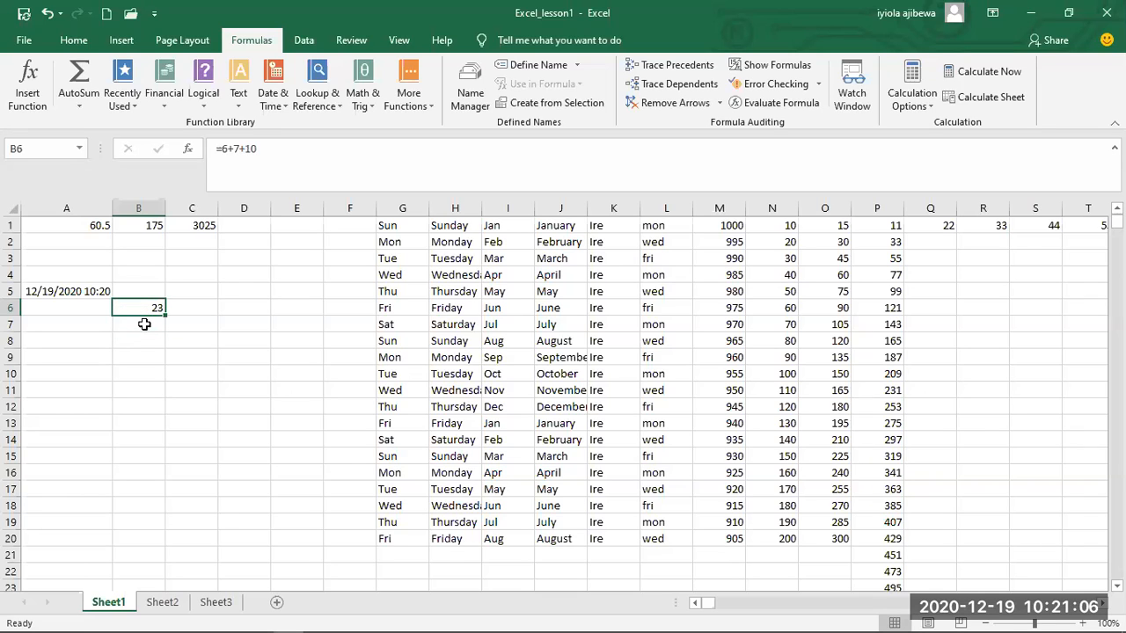
# Enter the formula =7+6*5 in cell B7 to combine addition and multiplication.
pyautogui.click(144, 324)
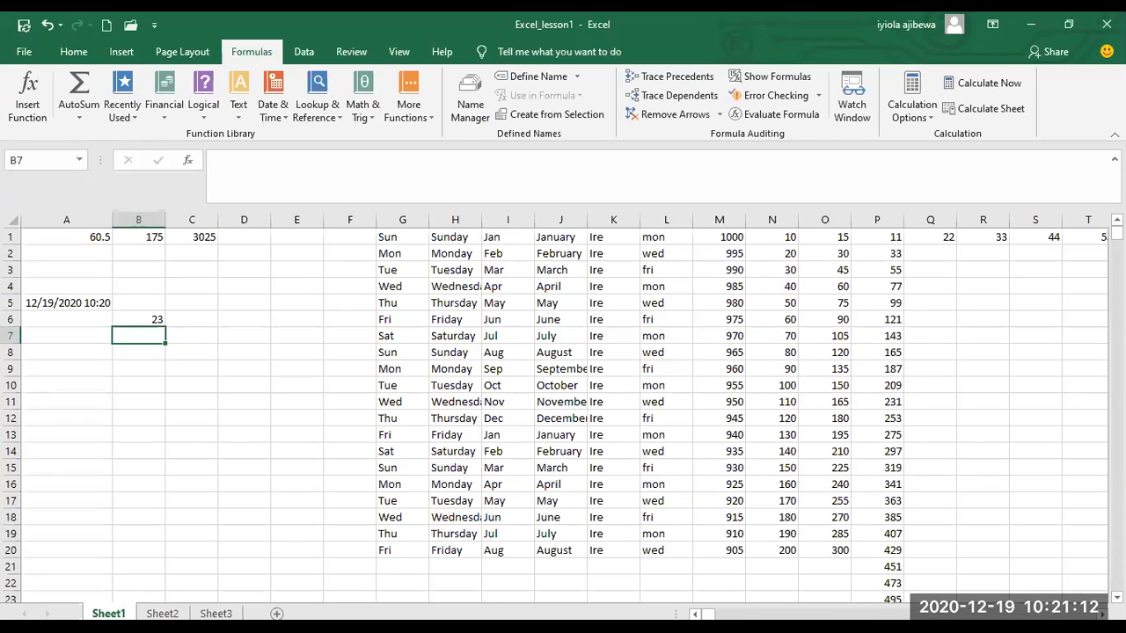
pyautogui.write('=')
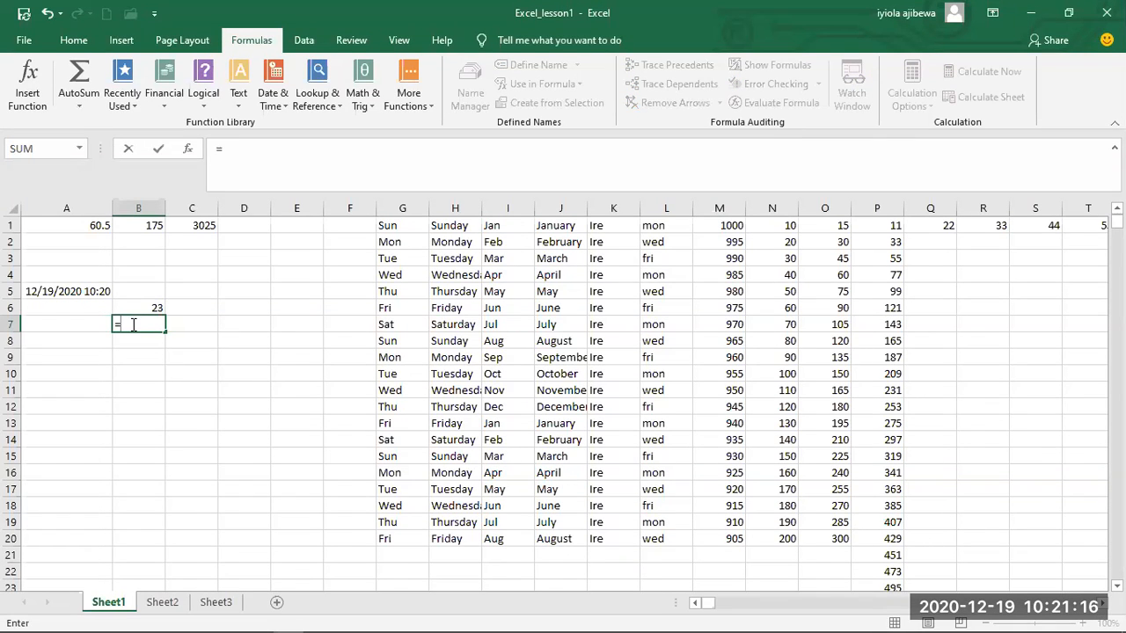
pyautogui.write('7+6*5')
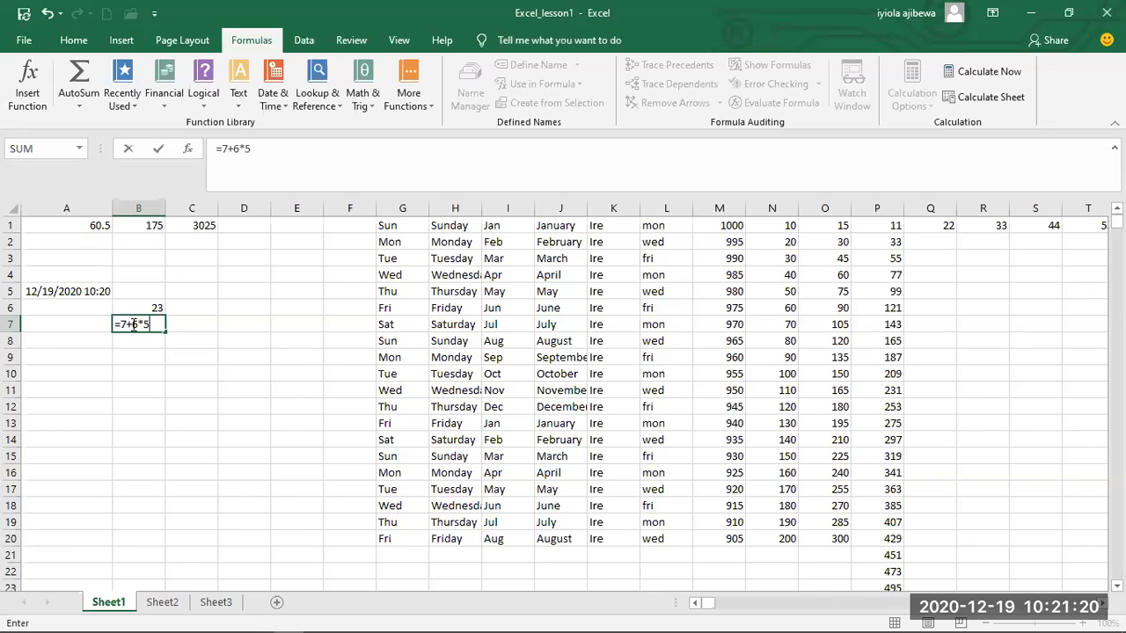
pyautogui.press('Return')
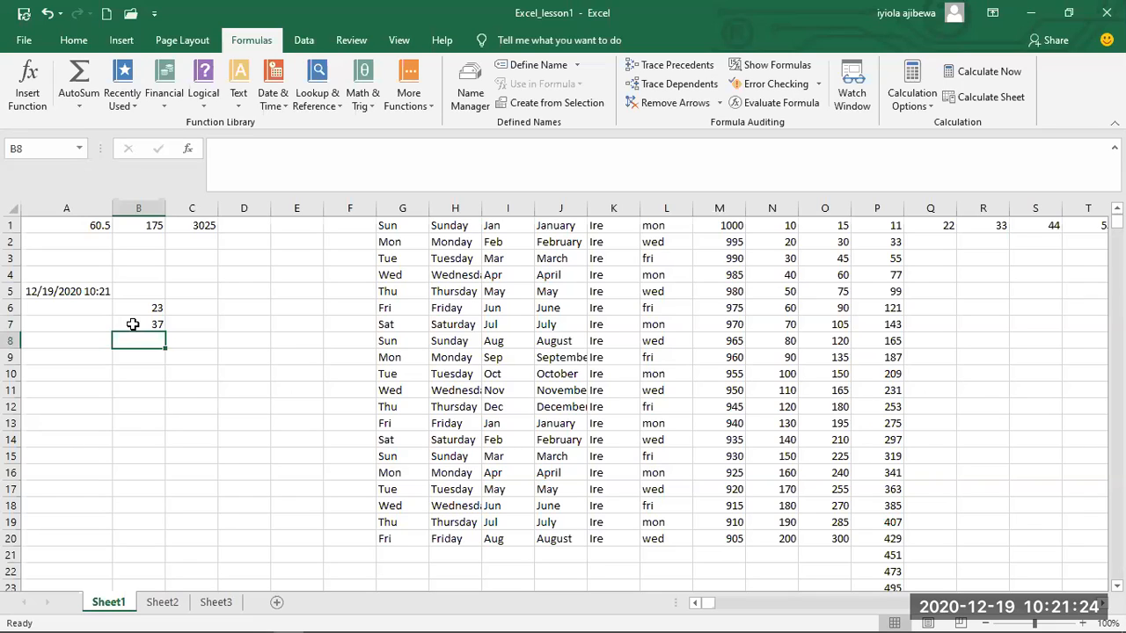
# Review the order of operations in the formula in cell B7.
pyautogui.click(132, 325)
pyautogui.doubleClick(145, 325)
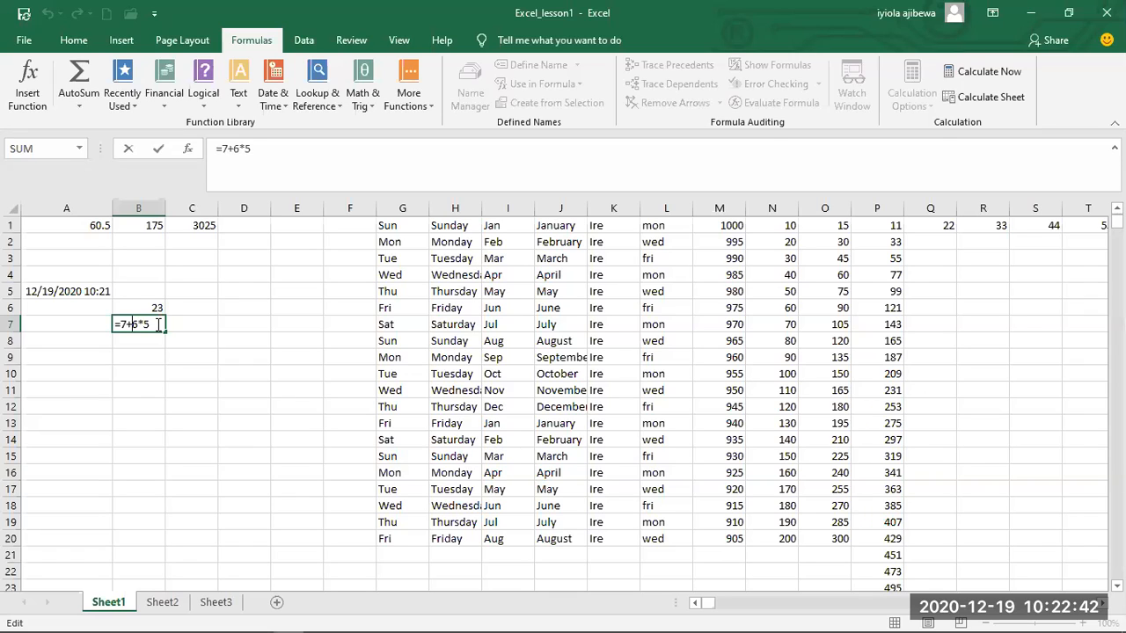
pyautogui.press('Return')
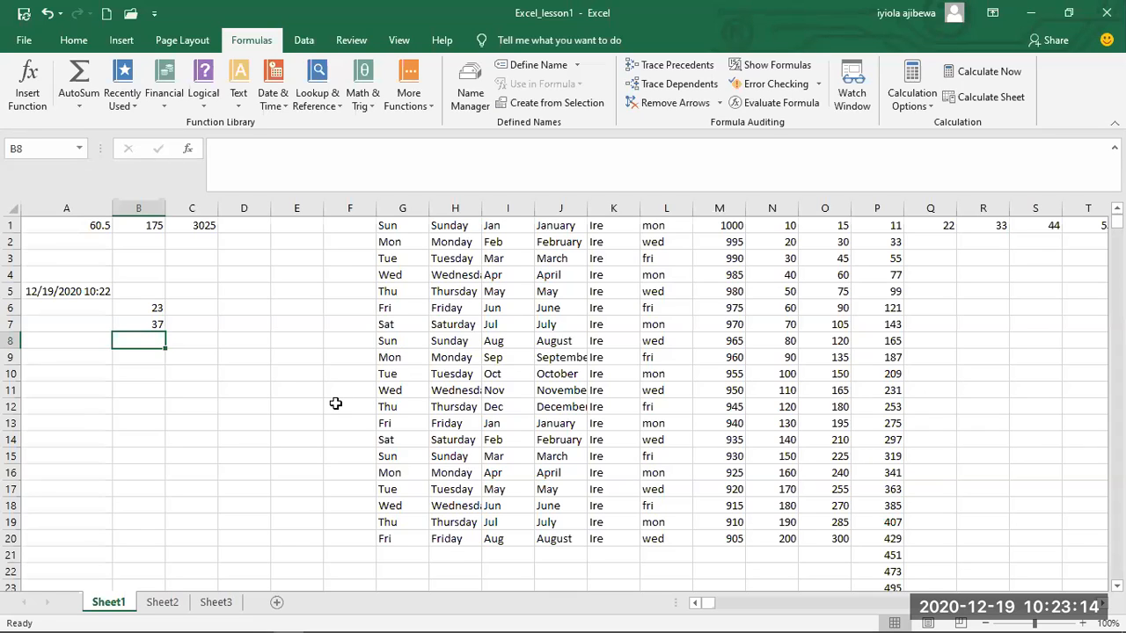
# Enter the formula =25/5+10-5 in cell B8 and review it in the cell.
pyautogui.write('=')
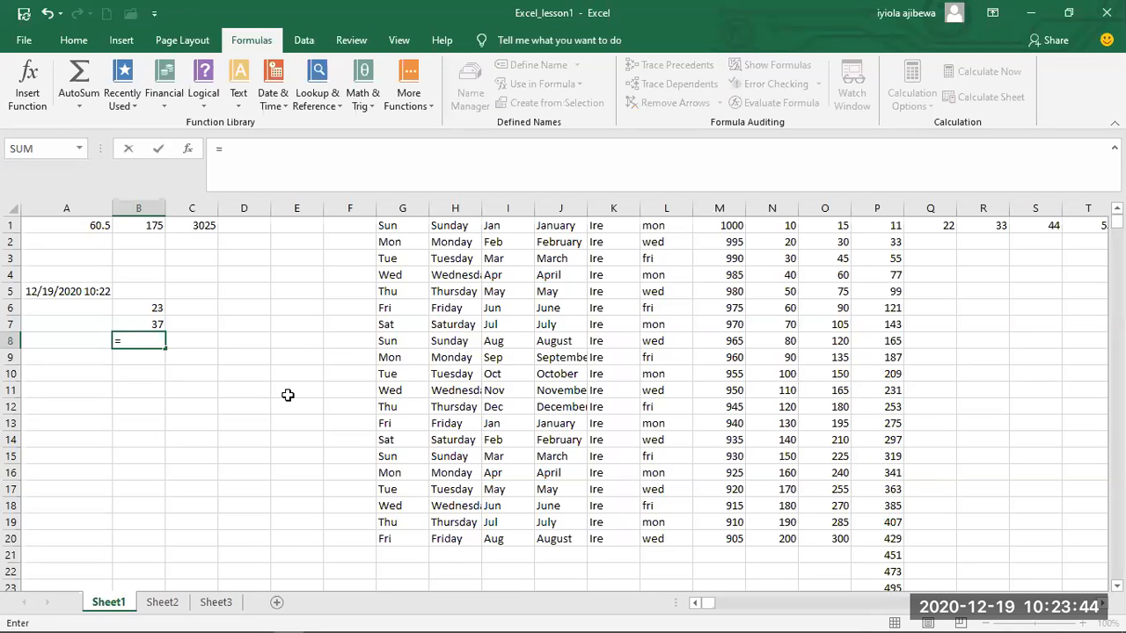
pyautogui.write('10')
pyautogui.press('Return')
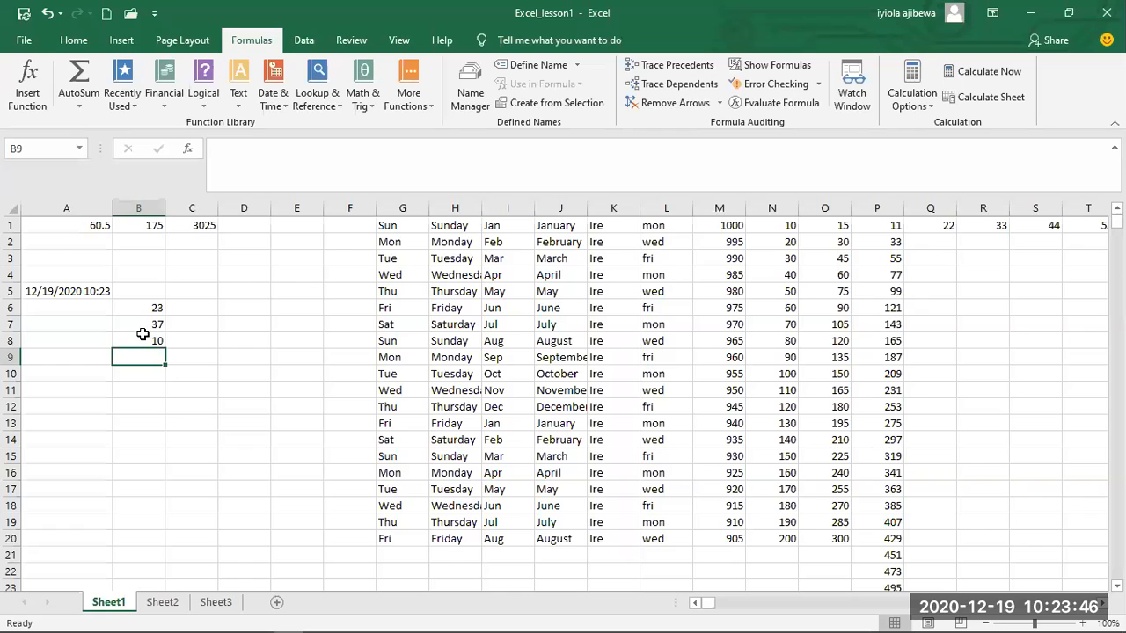
pyautogui.doubleClick(143, 339)
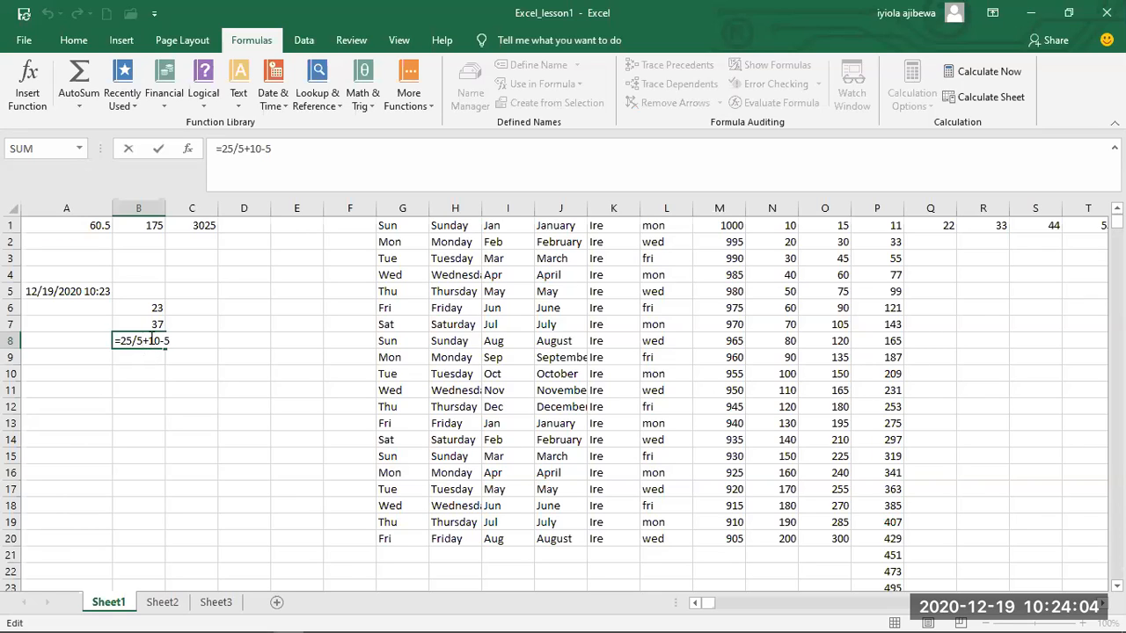
pyautogui.press('Return')
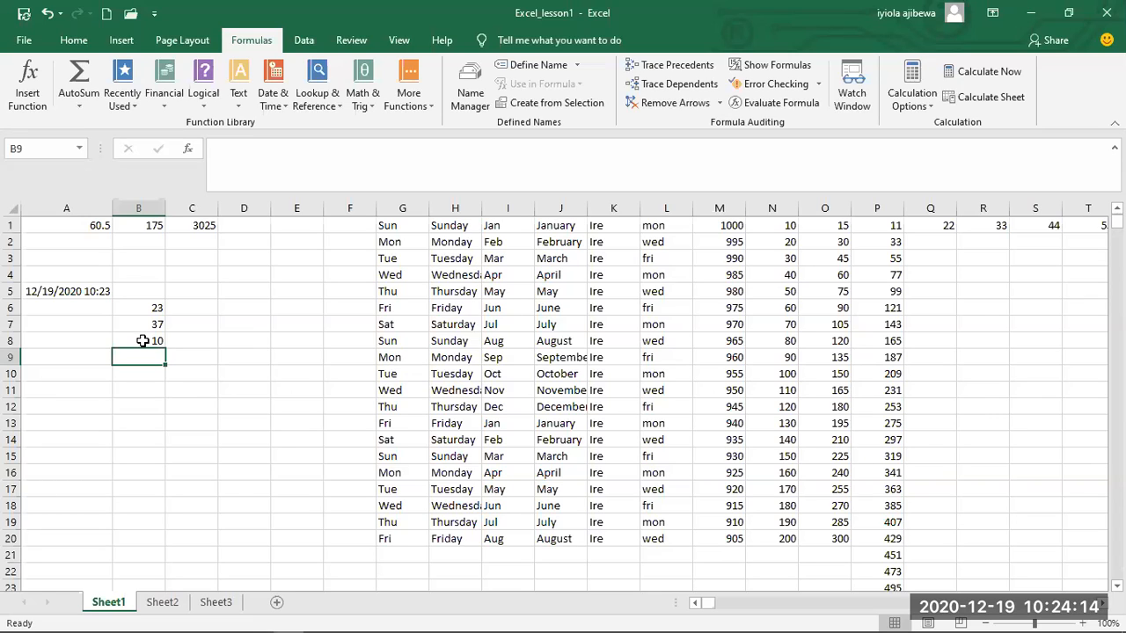
# Add parentheses around the addition in cell B8 so the formula reads =25/(5+10)-5.
pyautogui.doubleClick(145, 341)
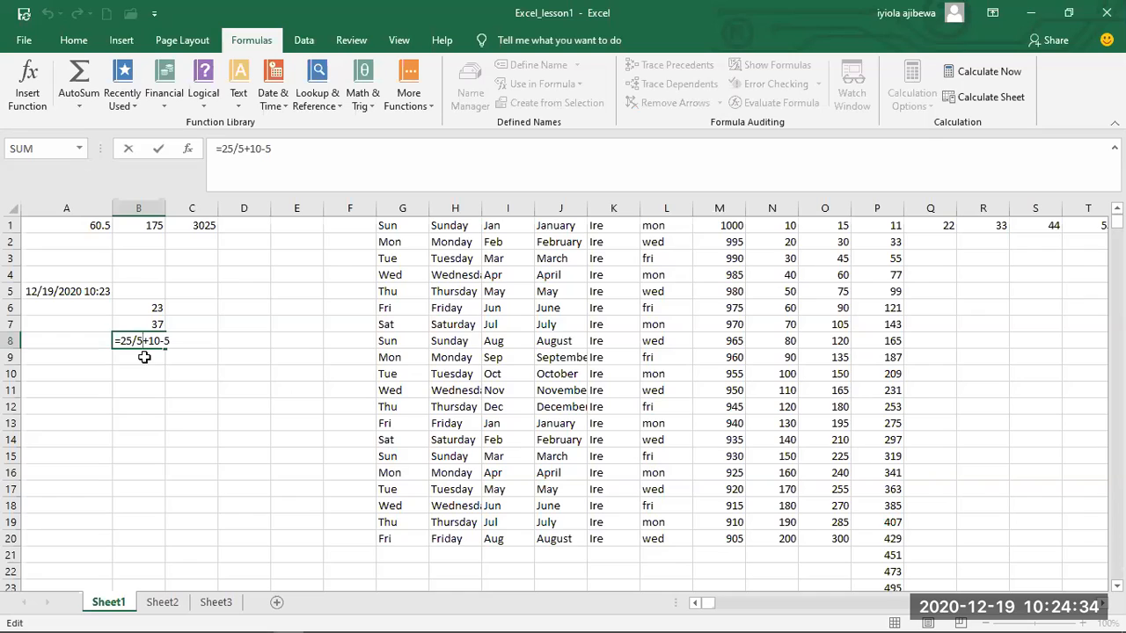
pyautogui.press('BackSpace')
pyautogui.write('*')
pyautogui.press('BackSpace')
pyautogui.write('(5')
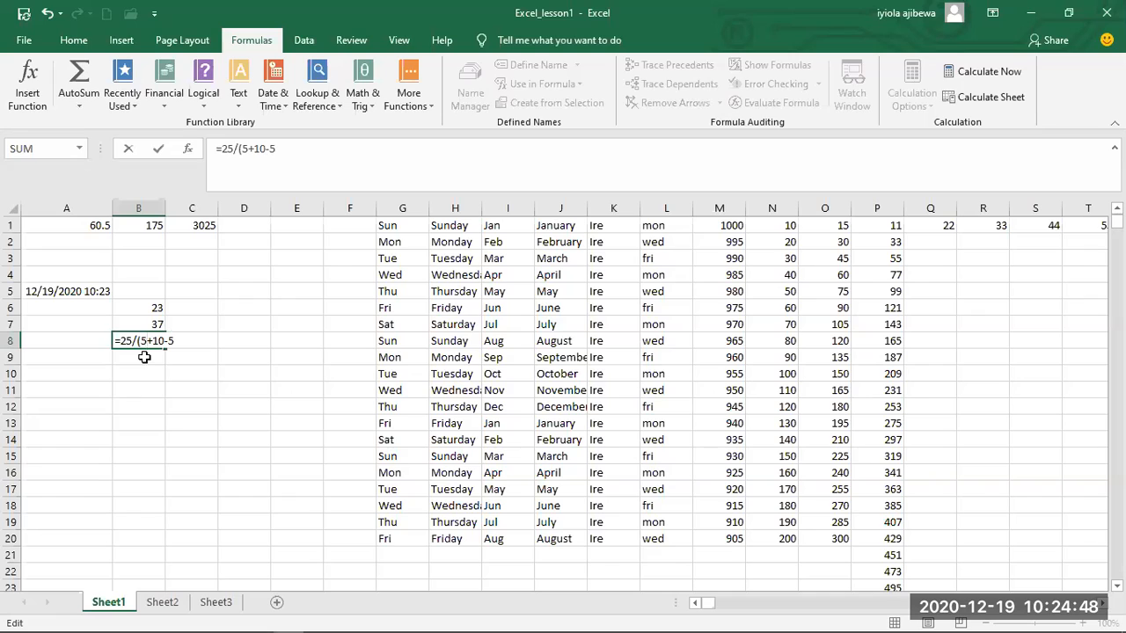
pyautogui.press('Right')
pyautogui.press('Right')
pyautogui.write(')')
pyautogui.write('C')
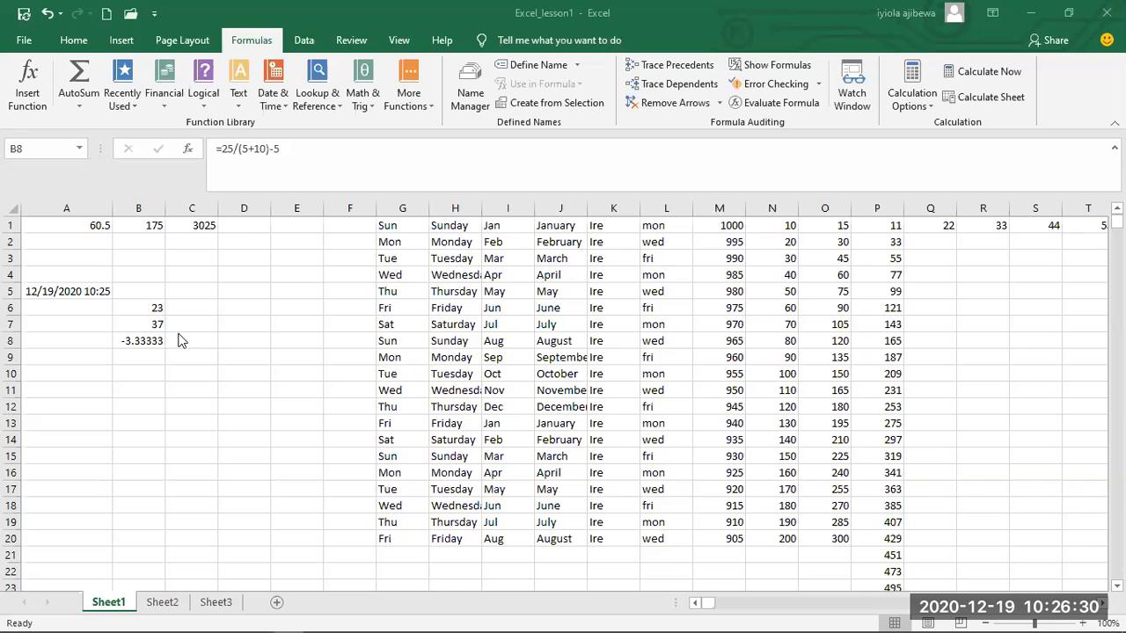
# Enter the formula =M1/5 in cell D1 and fill it down column D through row 20.
pyautogui.click(242, 228)
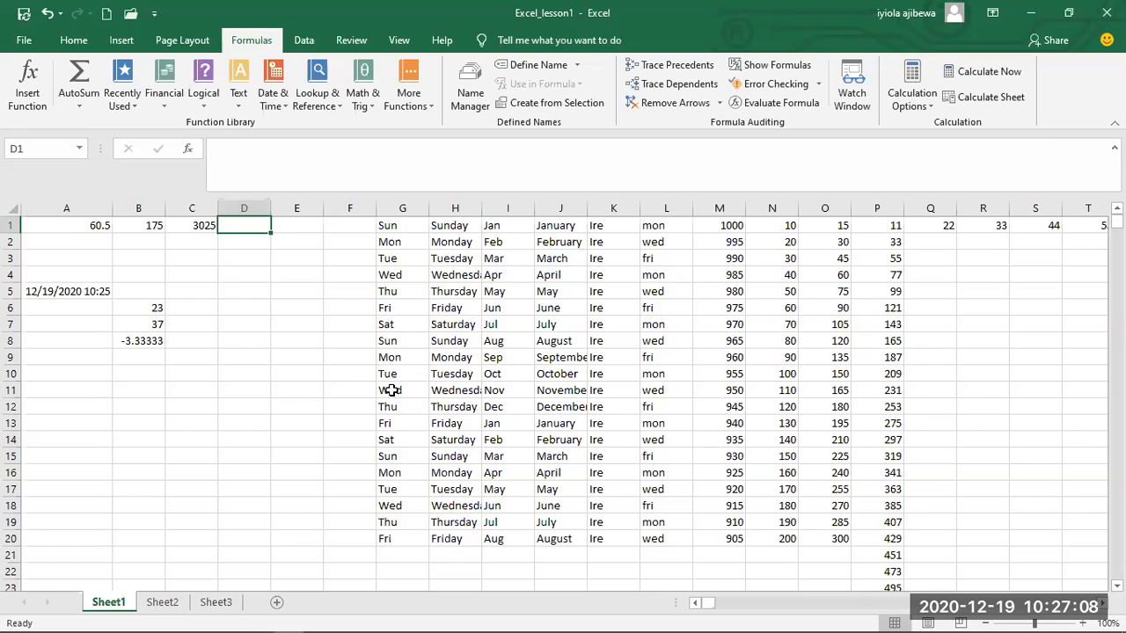
pyautogui.write('=')
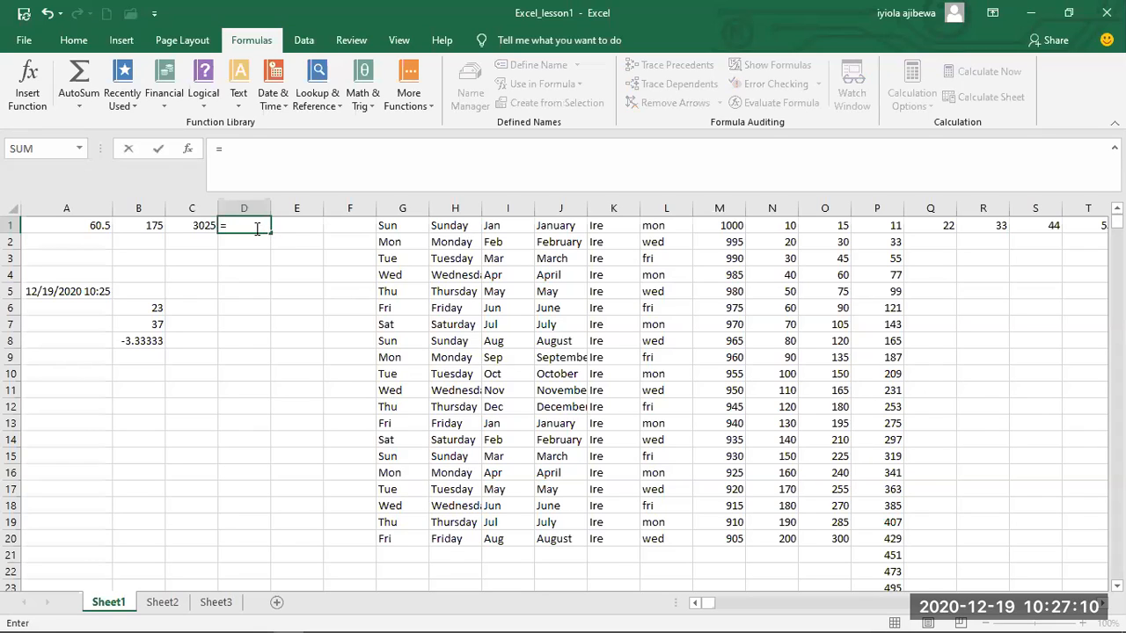
pyautogui.write('m1')
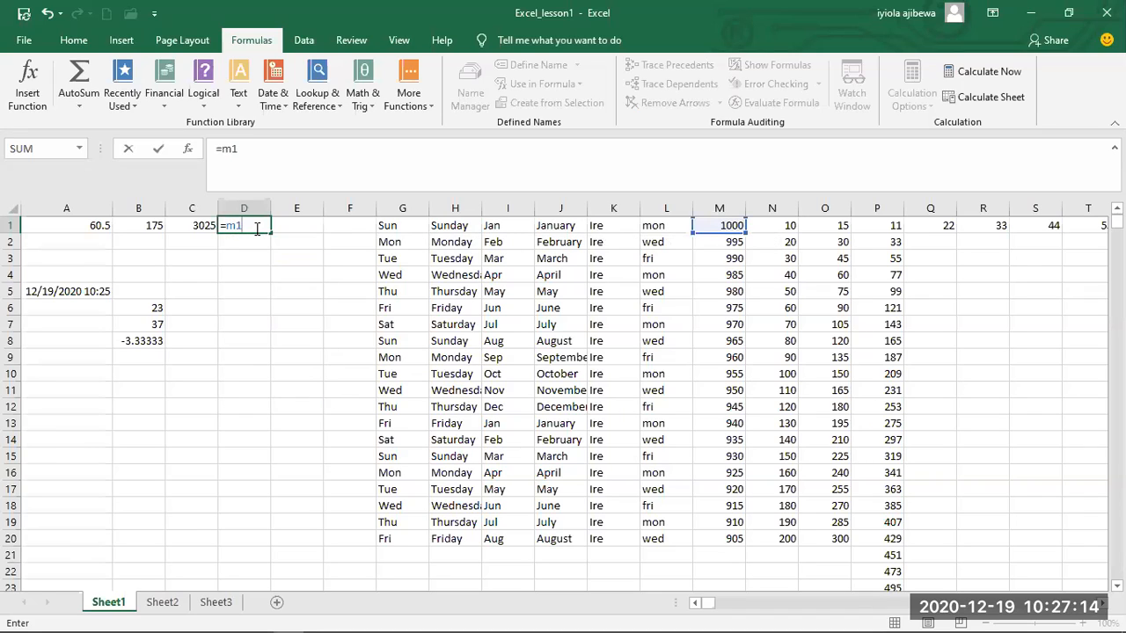
pyautogui.write('/5')
pyautogui.press('Return')
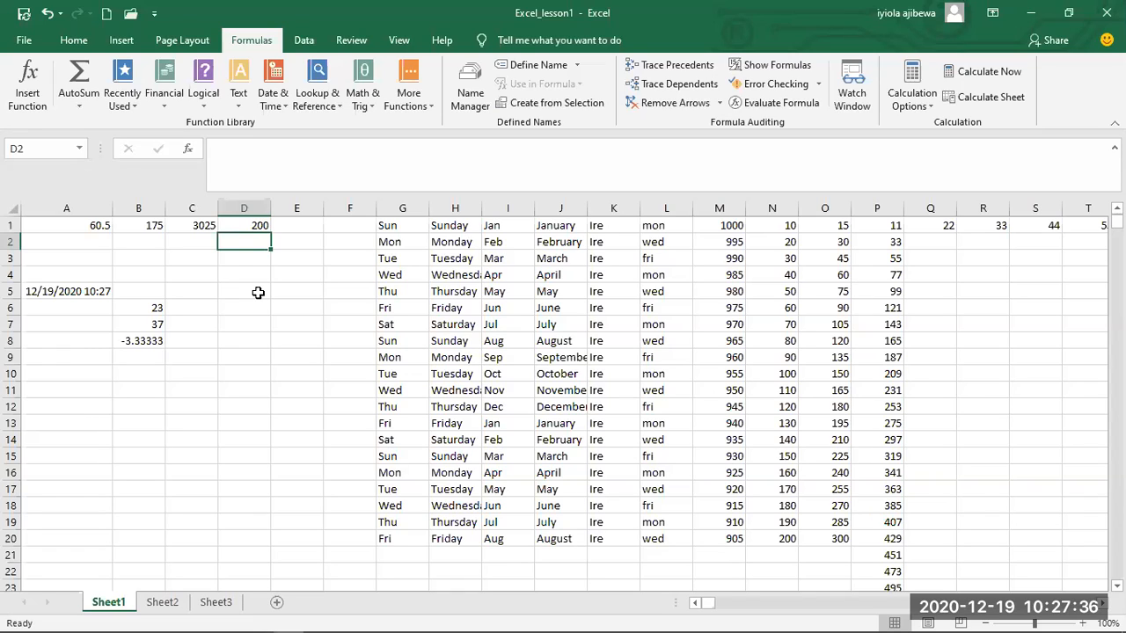
pyautogui.click(255, 225)
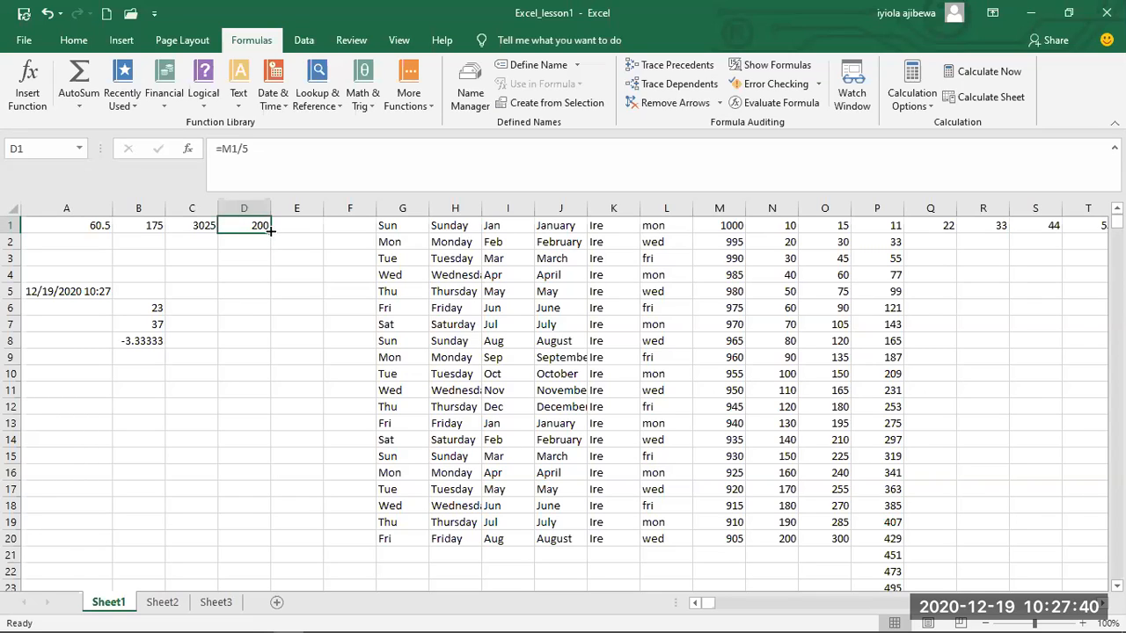
pyautogui.moveTo(269, 238); pyautogui.dragTo(287, 437)
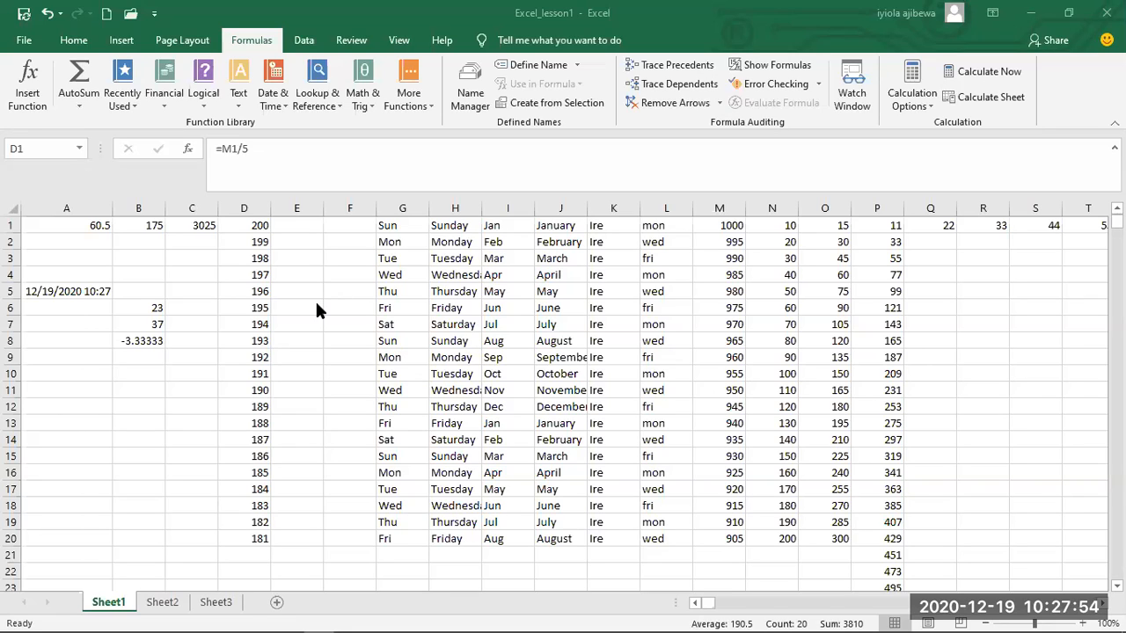
# Inspect the cell references in the filled formulas in D2 and D3.
pyautogui.click(263, 245)
pyautogui.click(263, 245)
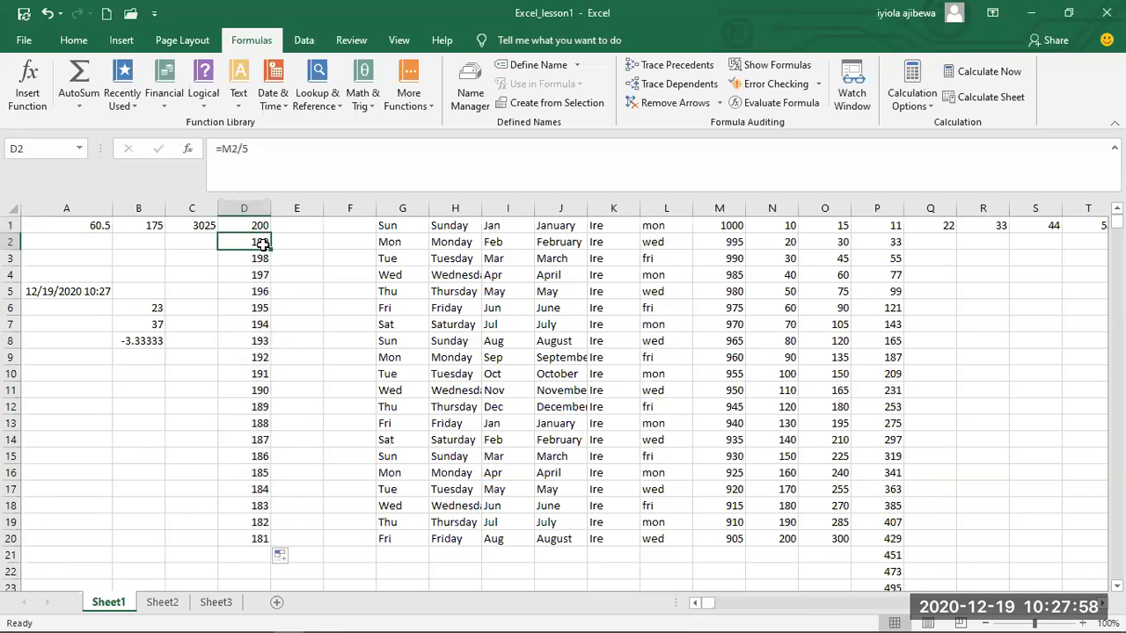
pyautogui.doubleClick(264, 245)
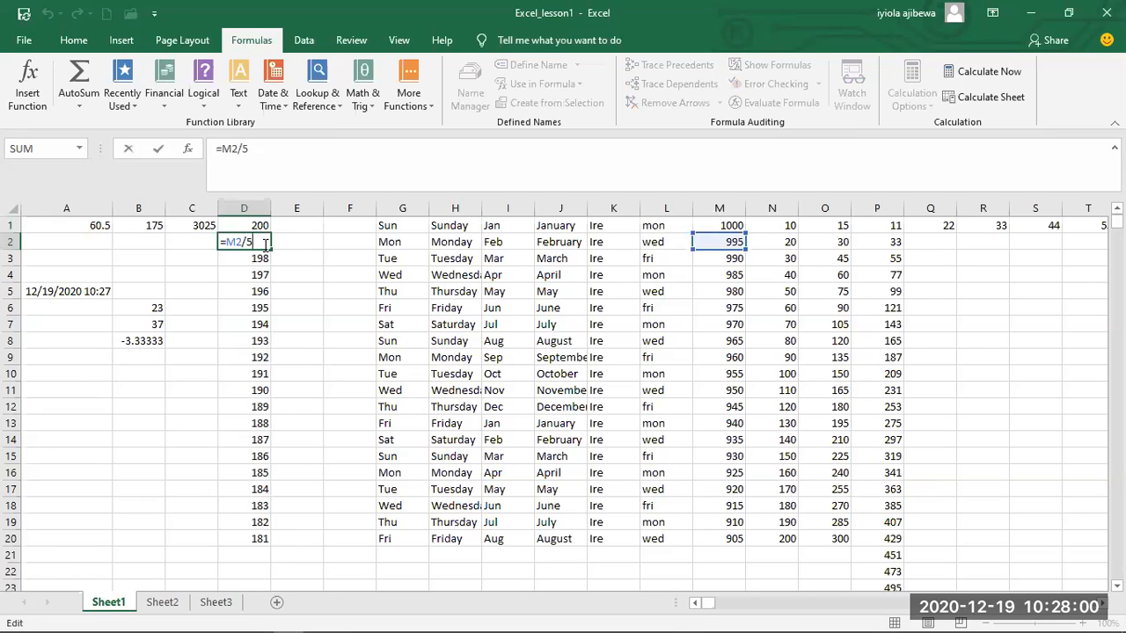
pyautogui.doubleClick(260, 258)
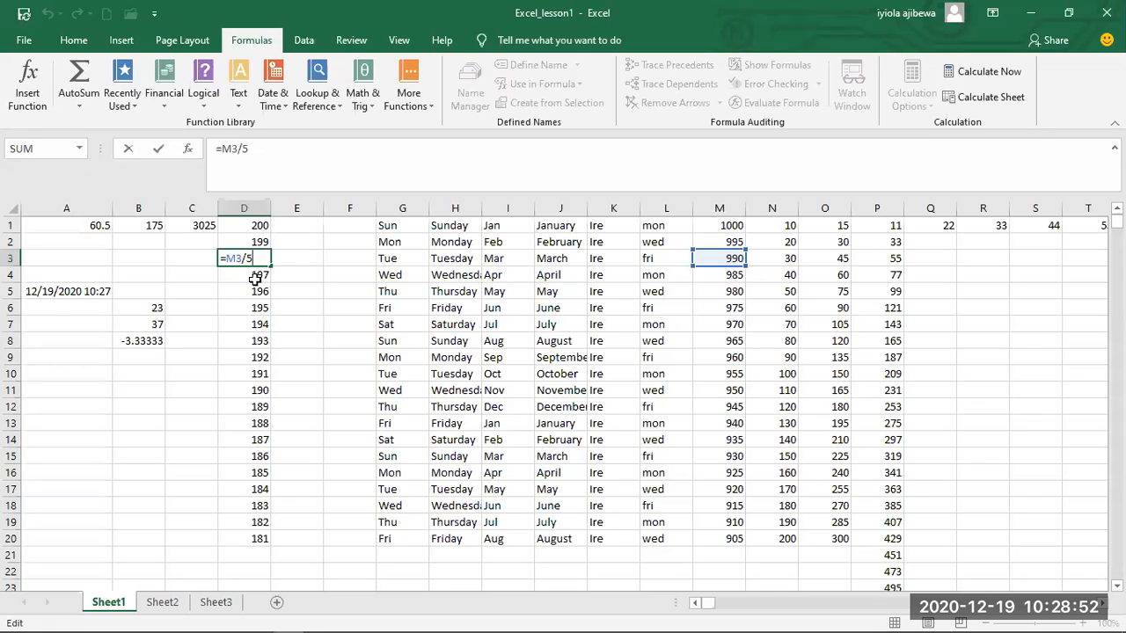
pyautogui.press('Return')
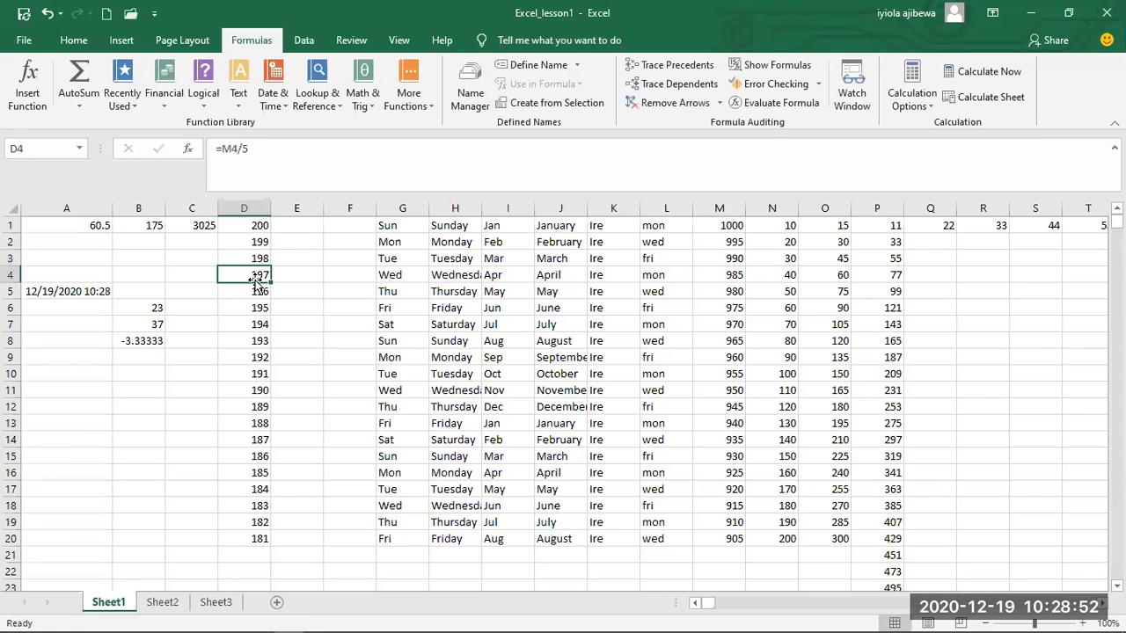
# Enter the formula =N1*1.5 in cell E1 and fill it down column E through row 20.
pyautogui.click(300, 221)
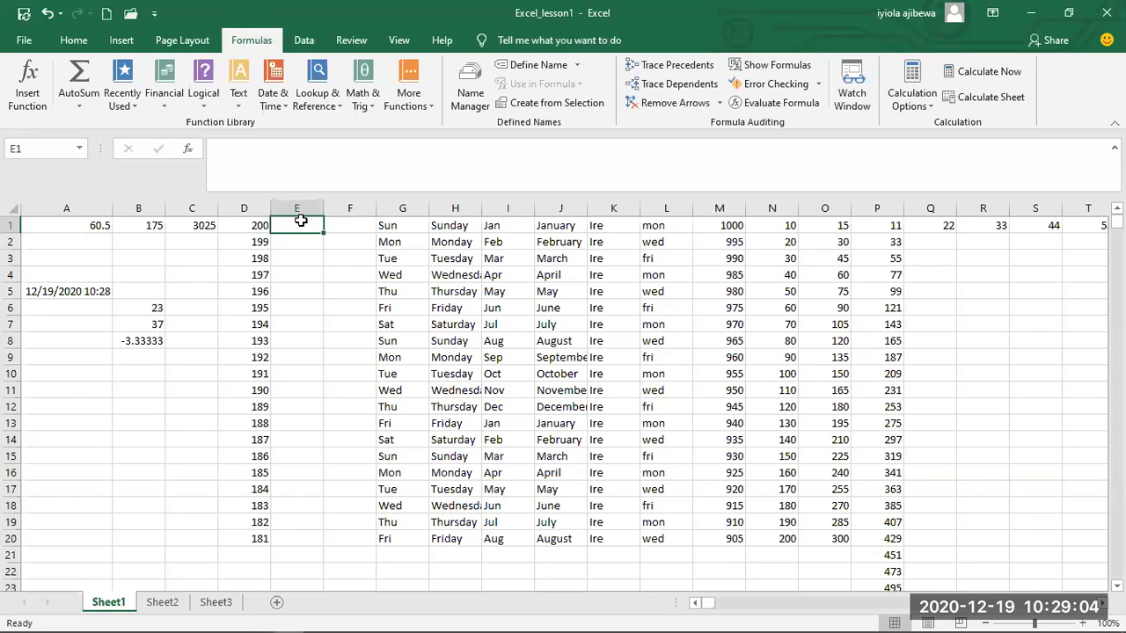
pyautogui.doubleClick(305, 229)
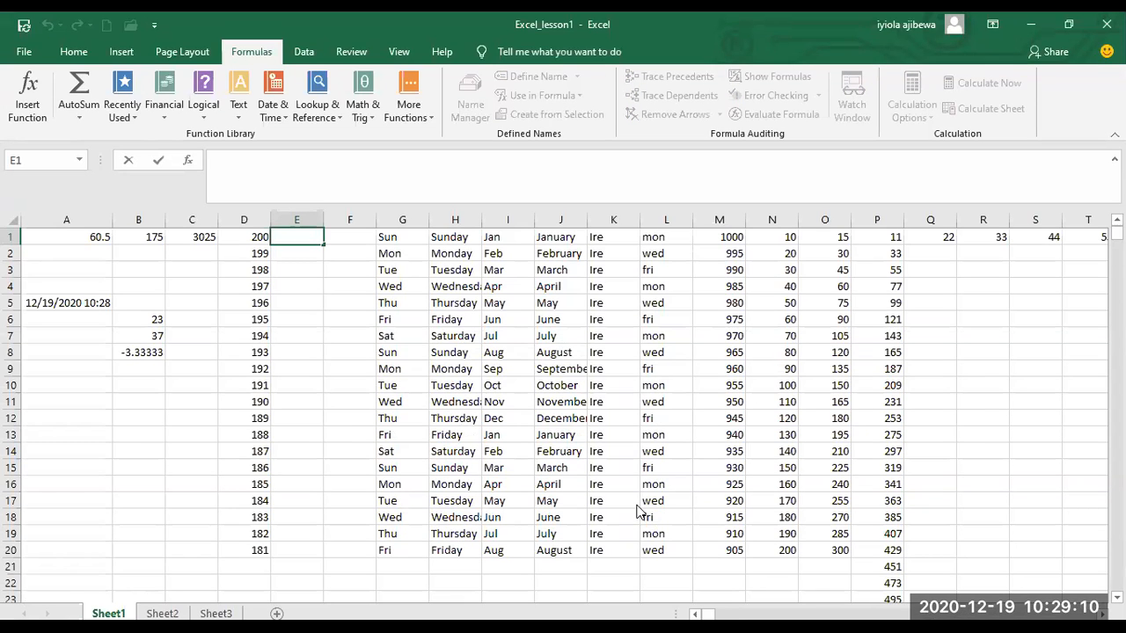
pyautogui.write('=N1*1.5')
pyautogui.press('Return')
pyautogui.click(307, 225)
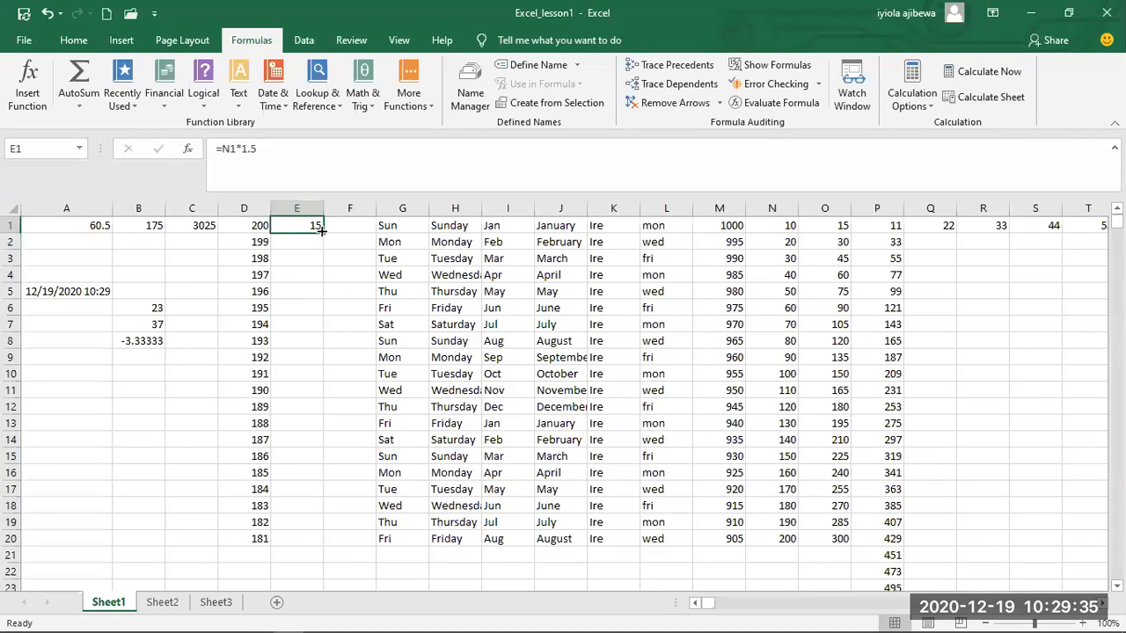
pyautogui.moveTo(322, 229); pyautogui.dragTo(335, 553)
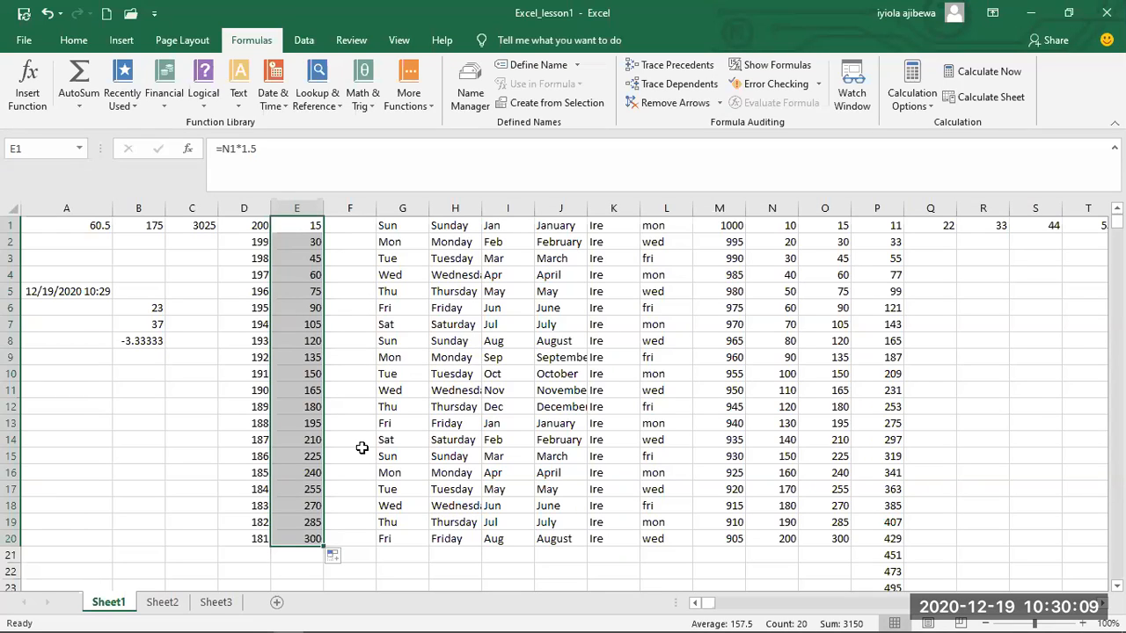
# Replace the constant in cell Q1 with the formula =M1/N1.
pyautogui.click(942, 225)
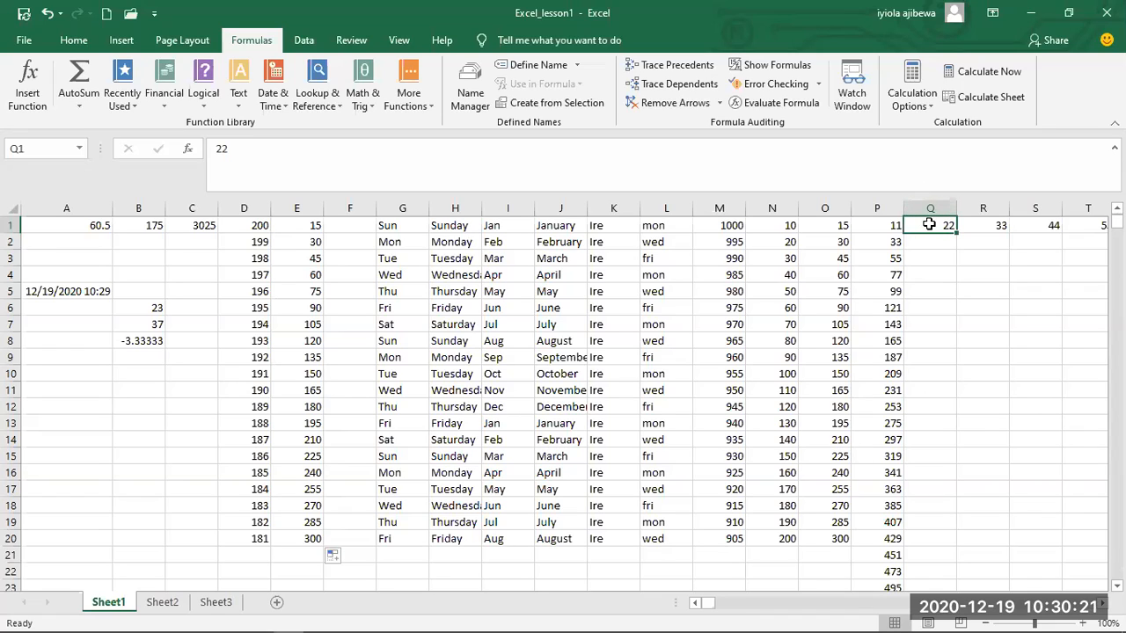
pyautogui.doubleClick(940, 226)
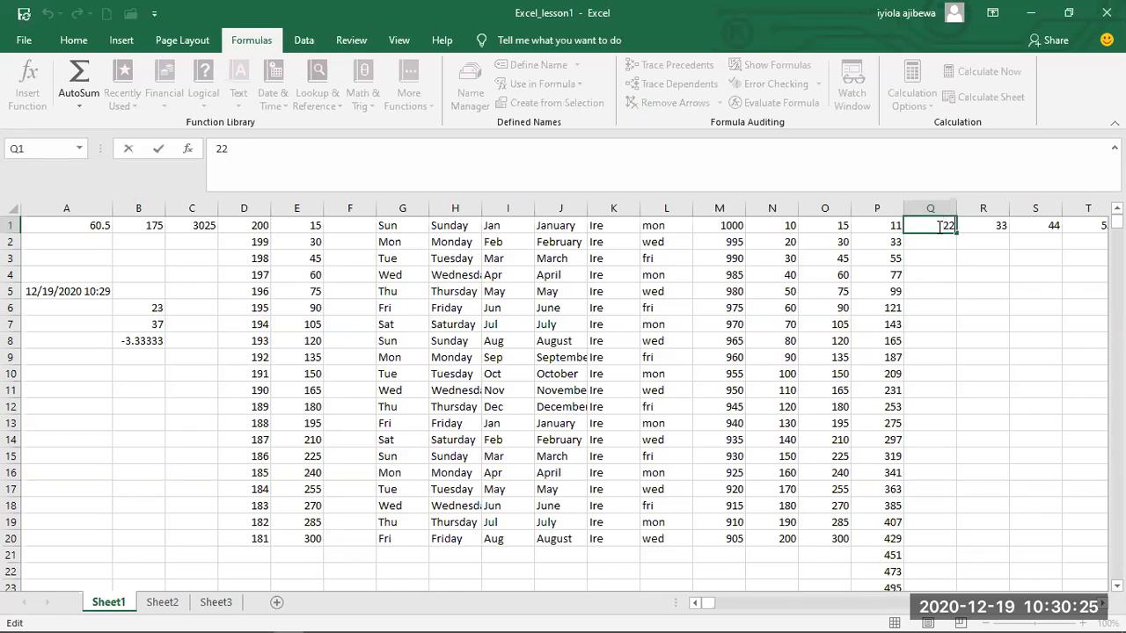
pyautogui.press('BackSpace')
pyautogui.press('BackSpace')
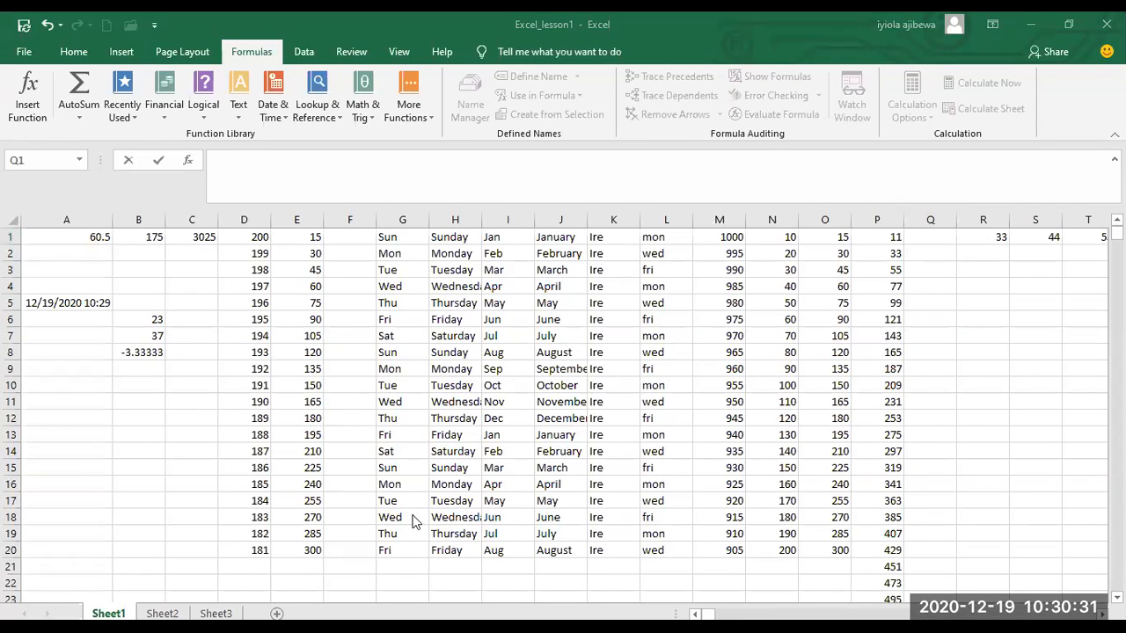
pyautogui.write('=m1')
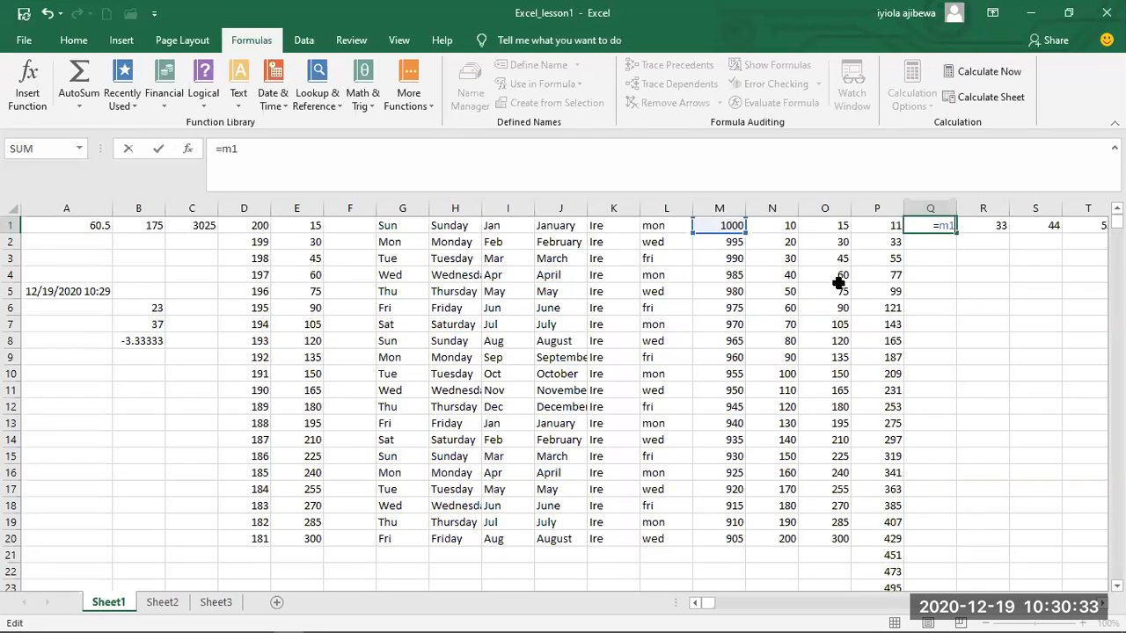
pyautogui.write('/n1')
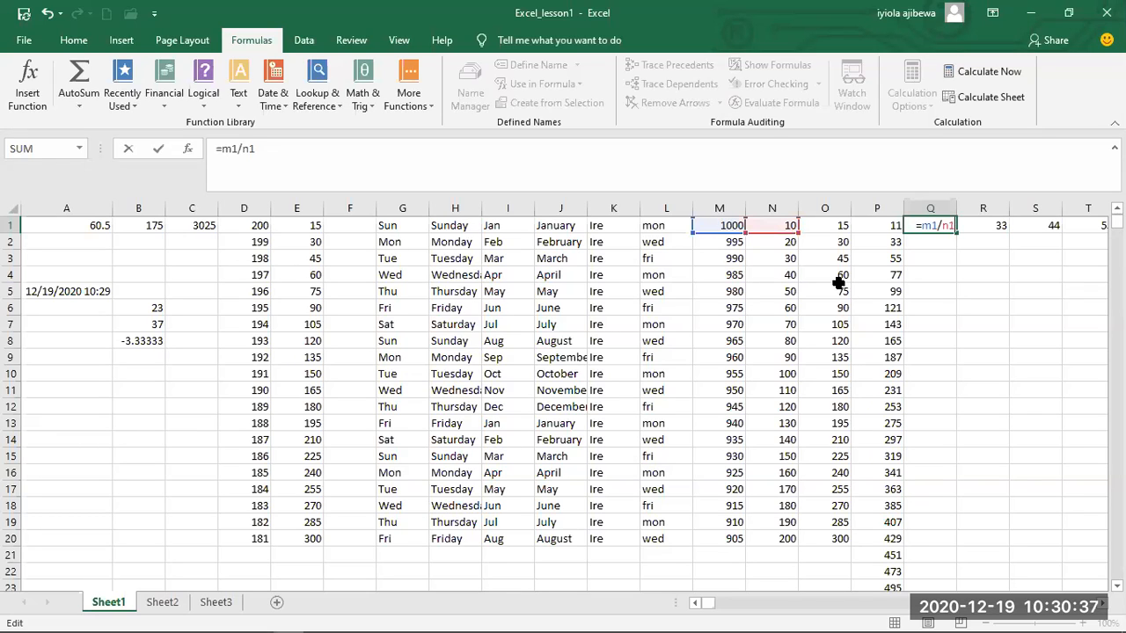
pyautogui.press('Return')
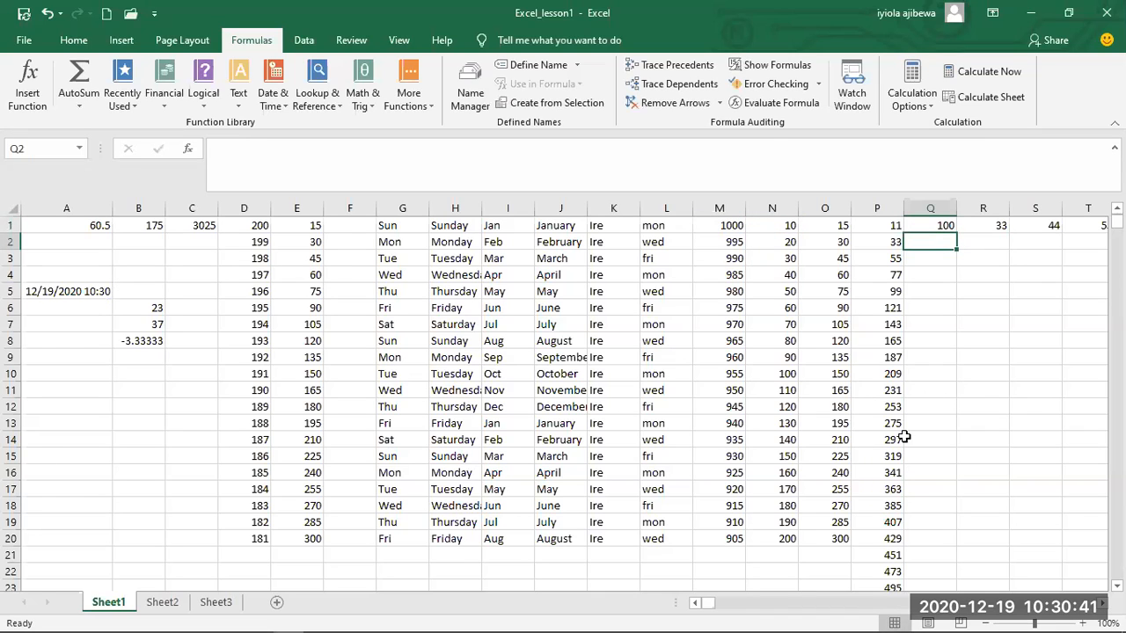
# Fill the division formula from cell Q1 down column Q through row 20.
pyautogui.click(939, 235)
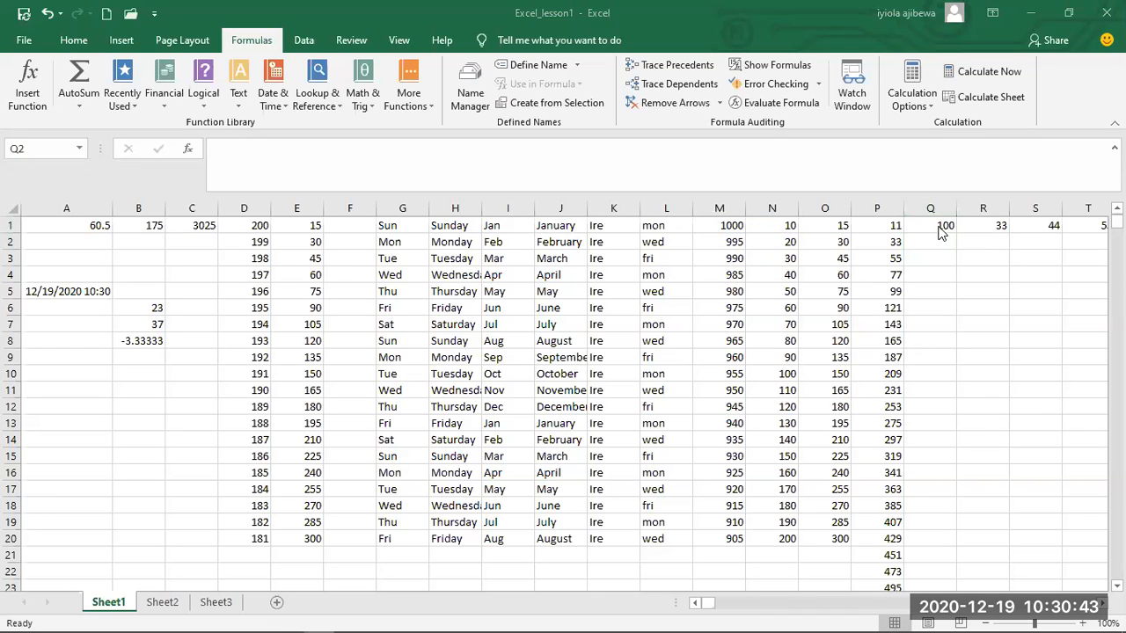
pyautogui.click(937, 222)
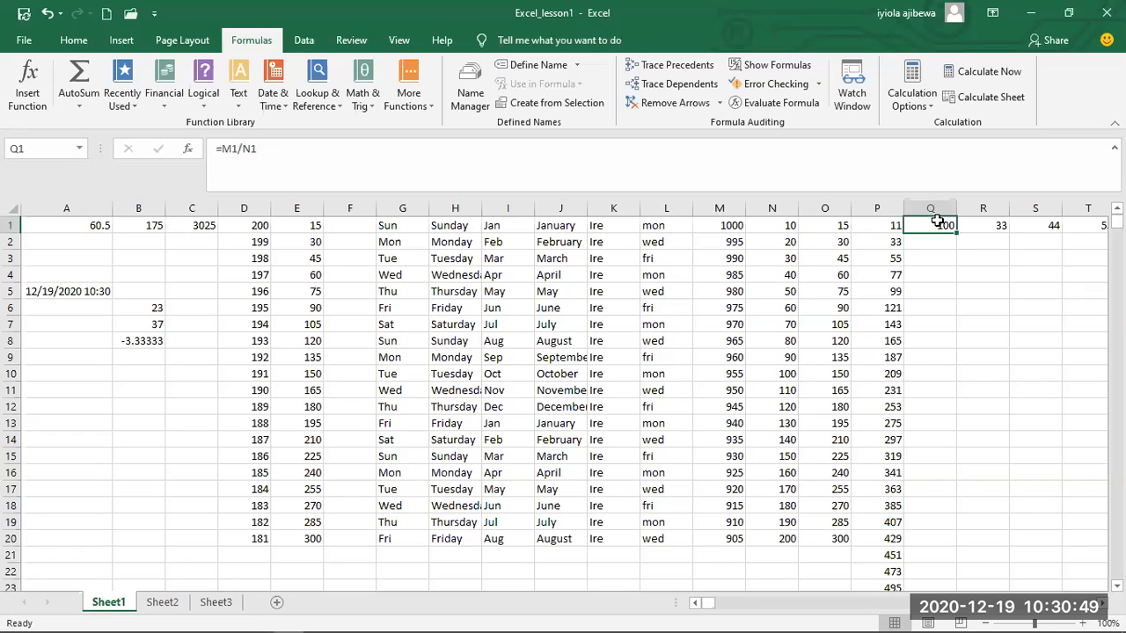
pyautogui.moveTo(954, 230); pyautogui.dragTo(953, 540)
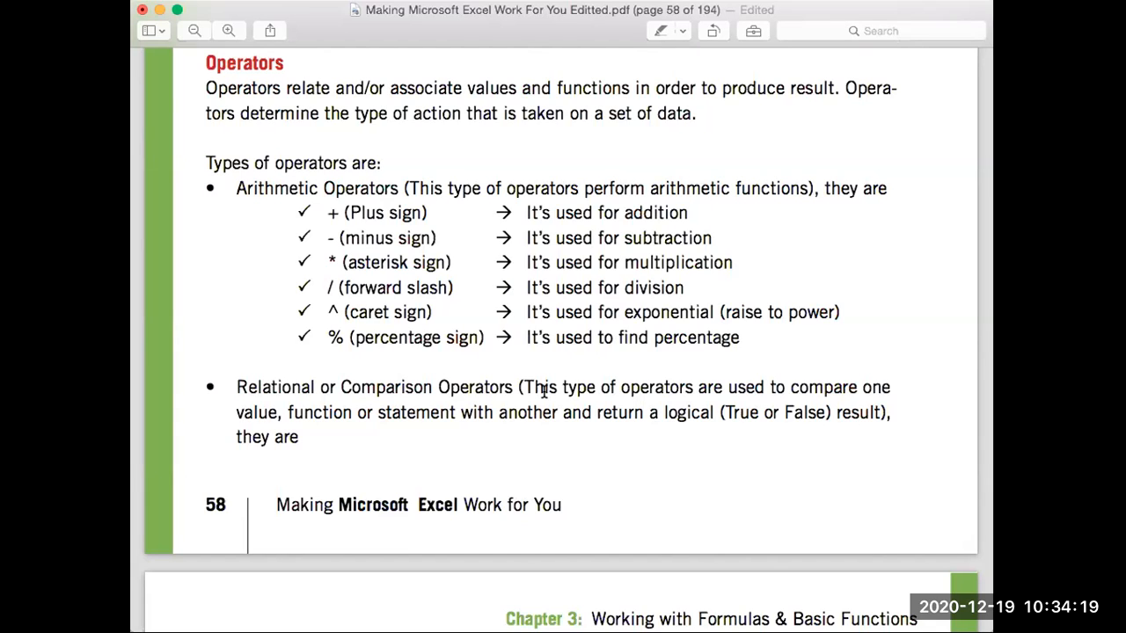
# Review the relational or comparison operators on pages 58 and 59 of the Making Microsoft Excel Work For You PDF.
pyautogui.scroll(-5, 544, 391)
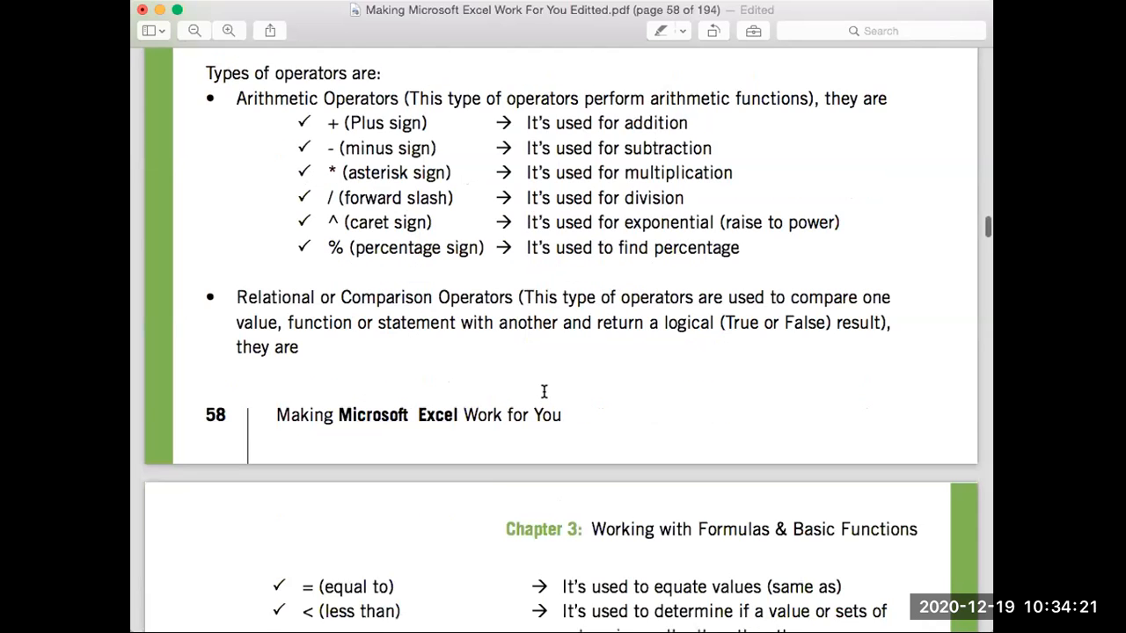
pyautogui.scroll(-6, 543, 391)
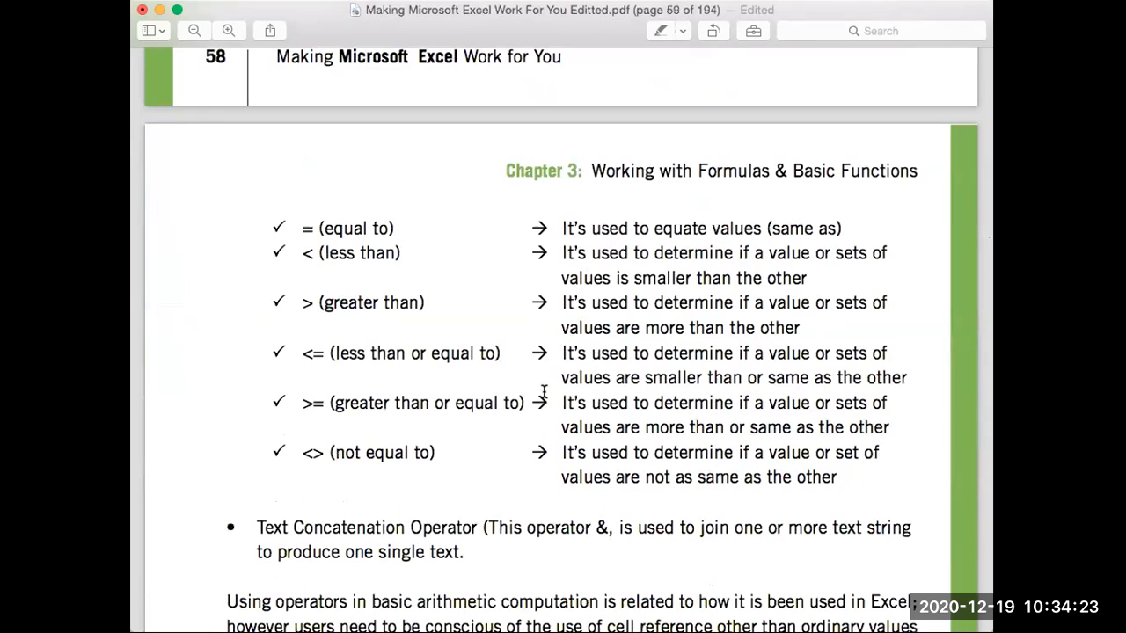
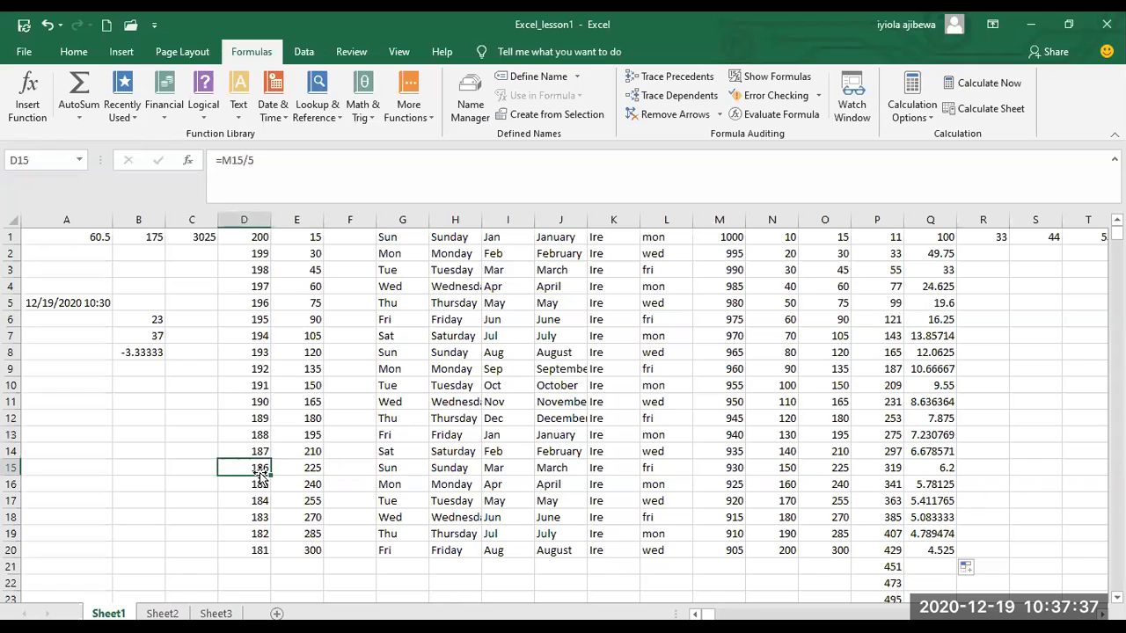
pyautogui.press('Down')
pyautogui.press('Down')
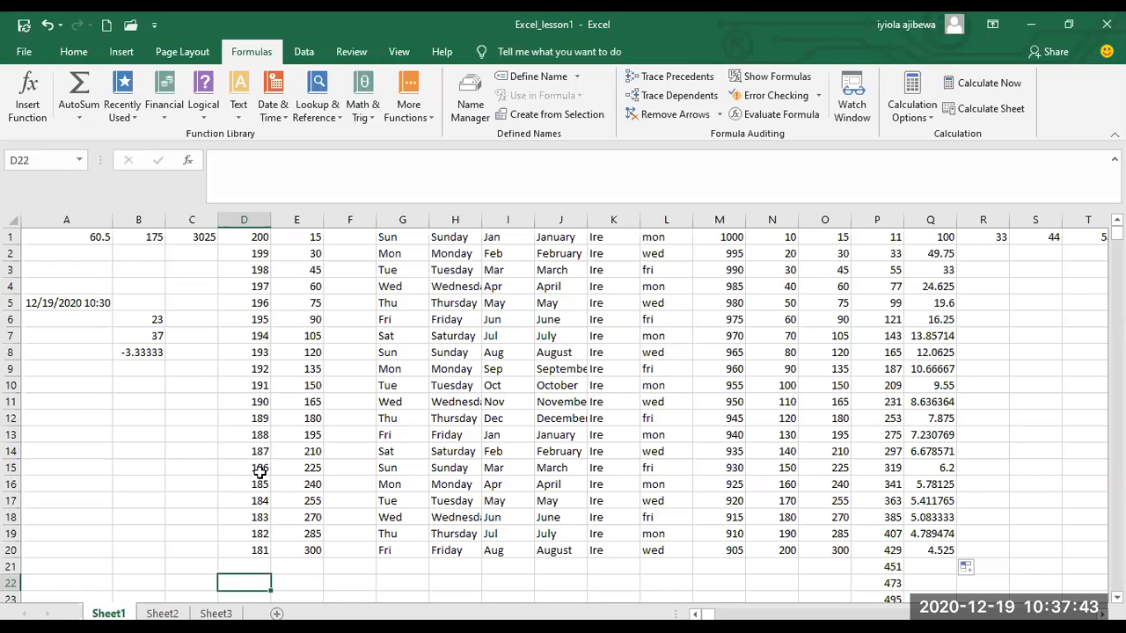
# Enter the formula =SUM(D1:D20) in cell D22 to total the values in column D.
pyautogui.doubleClick(248, 585)
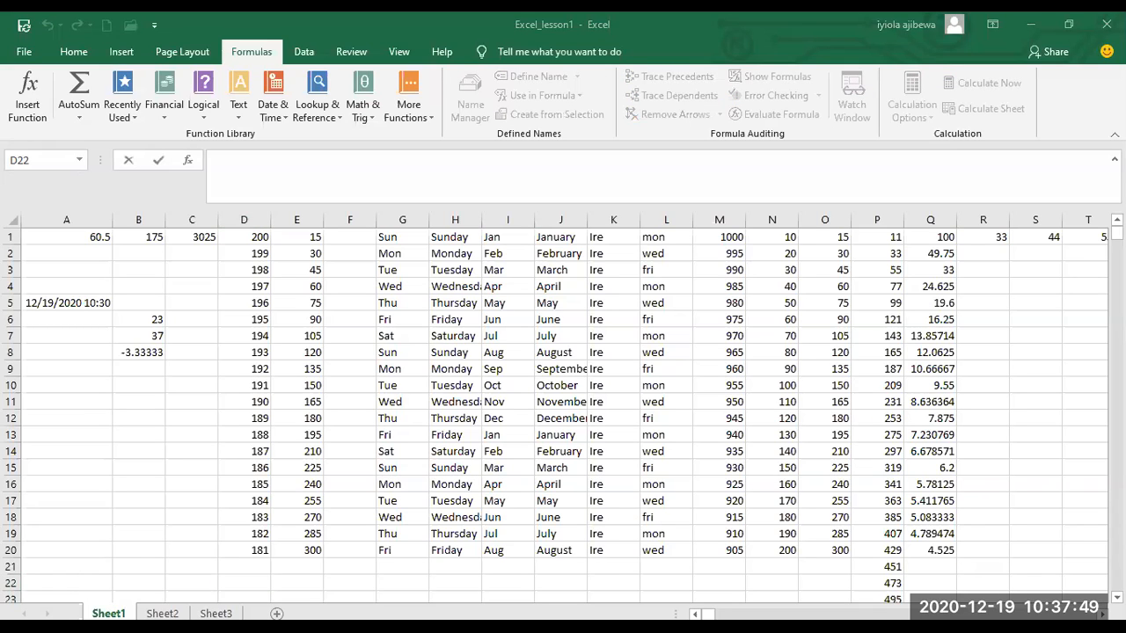
pyautogui.write('=')
pyautogui.write('sum')
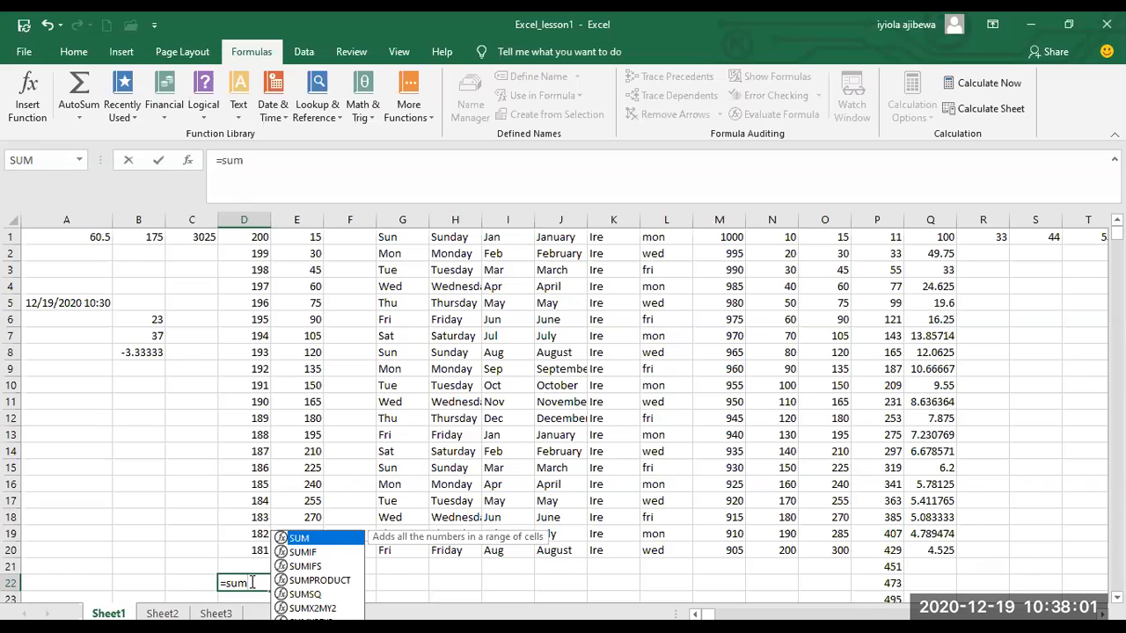
pyautogui.press('Escape')
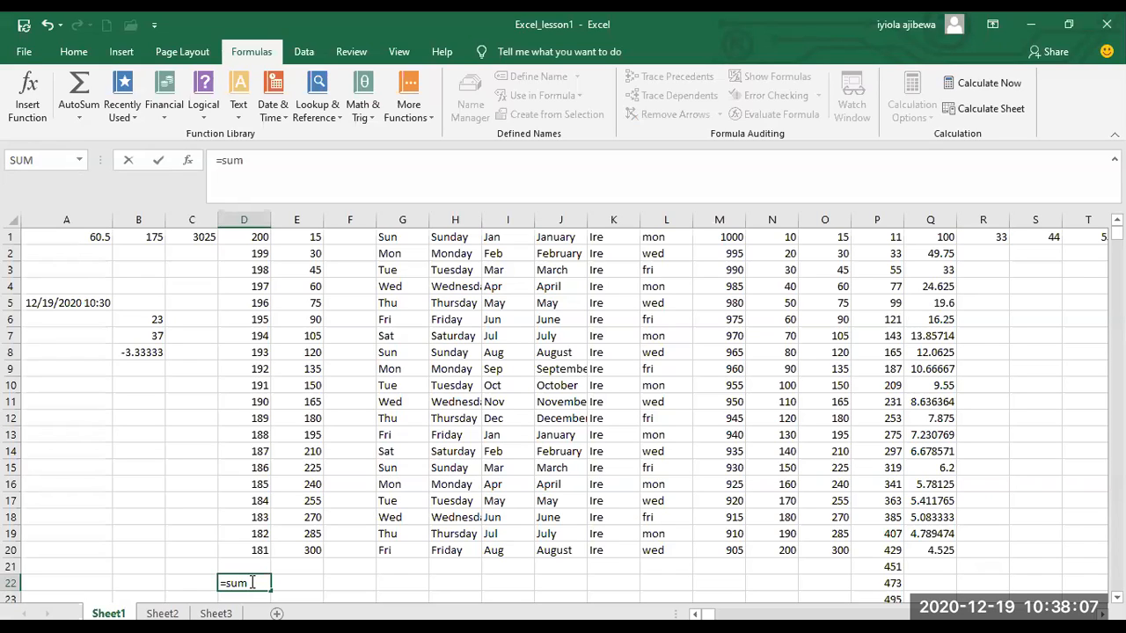
pyautogui.write('(')
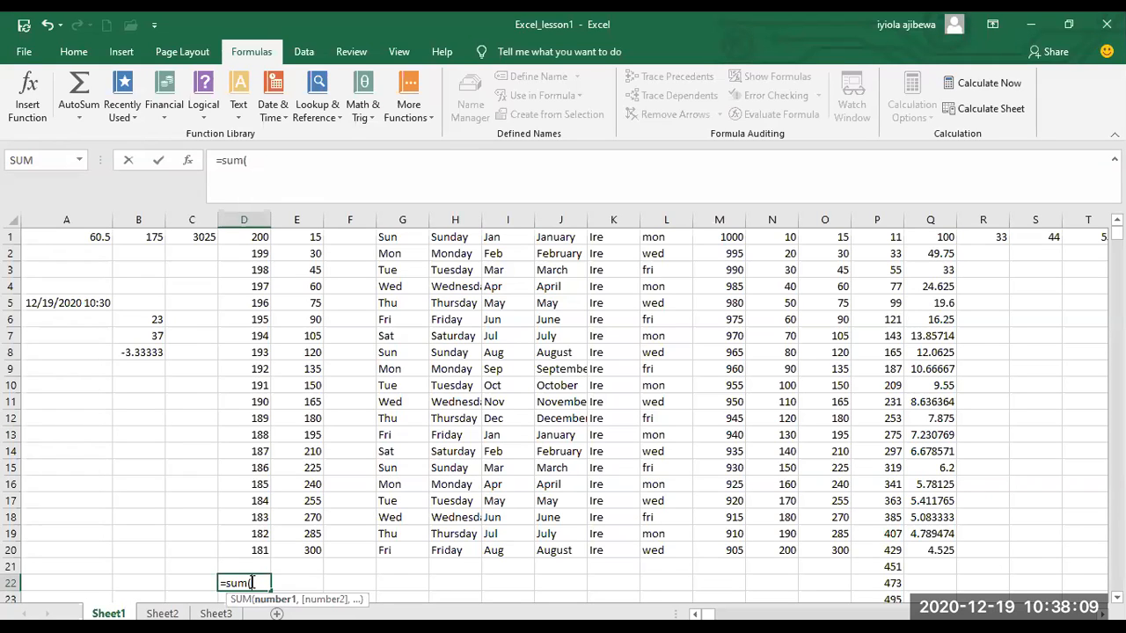
pyautogui.write('D1:D20')
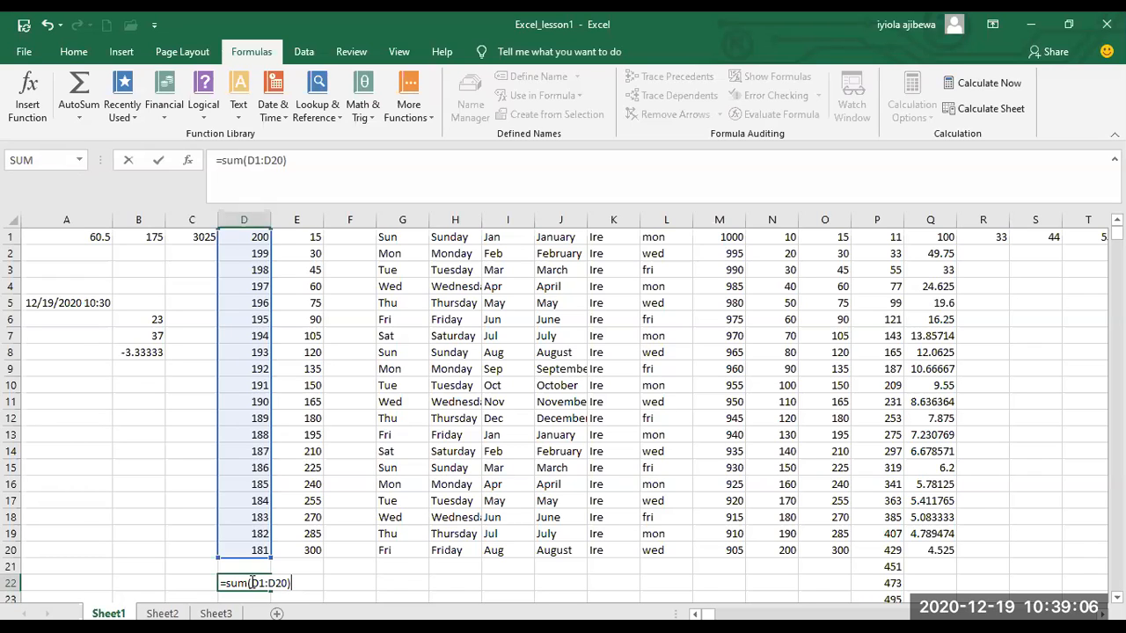
pyautogui.press('Return')
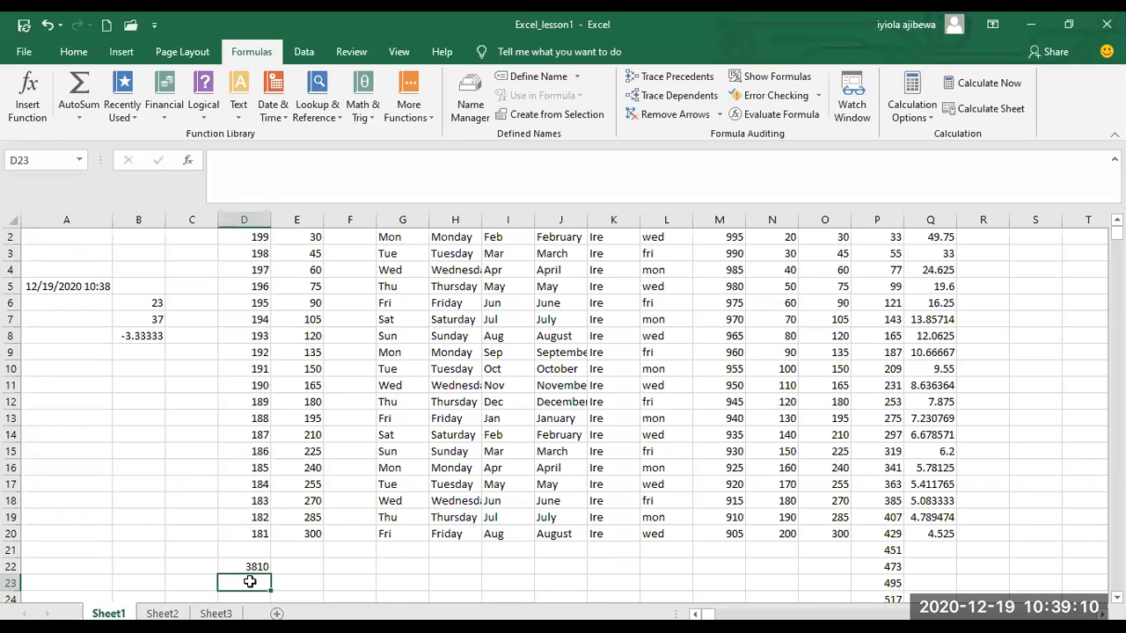
# Fill the SUM formula from cell D22 across to cell E22.
pyautogui.click(251, 566)
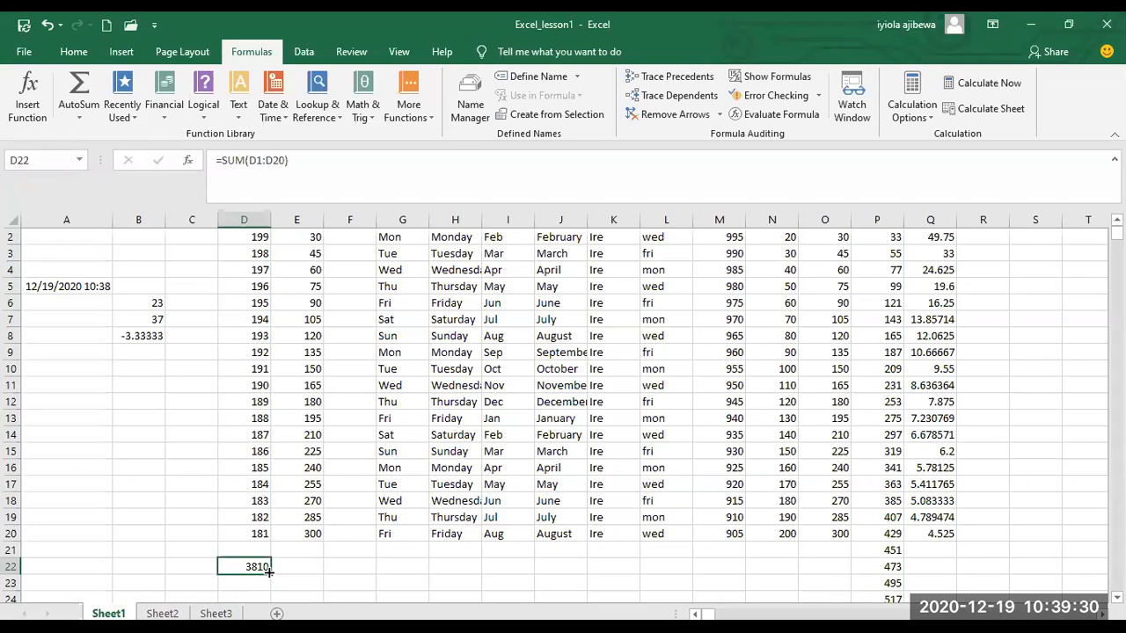
pyautogui.moveTo(268, 571); pyautogui.dragTo(315, 570)
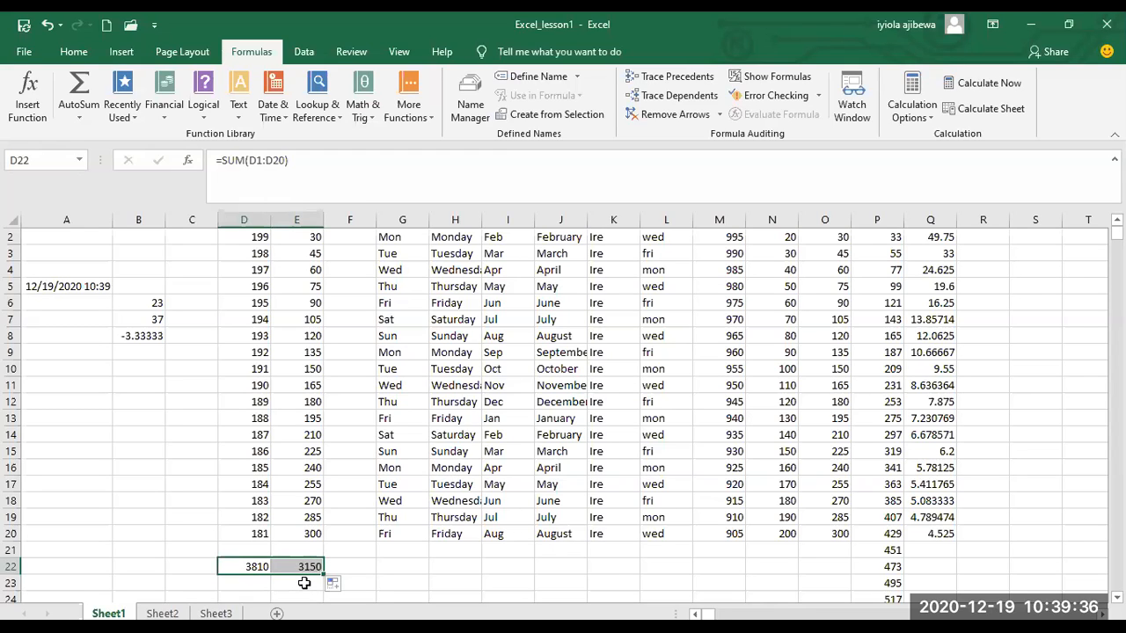
pyautogui.click(304, 583)
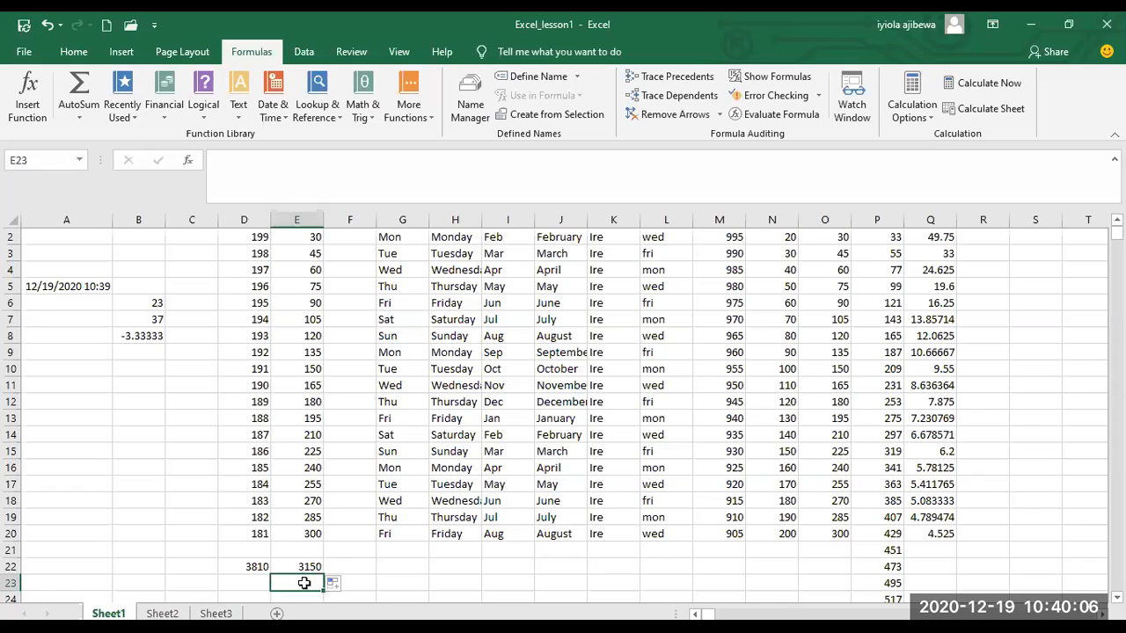
# Start a SUM formula in cell A10 with the range D1:D5 as its first argument.
pyautogui.click(91, 373)
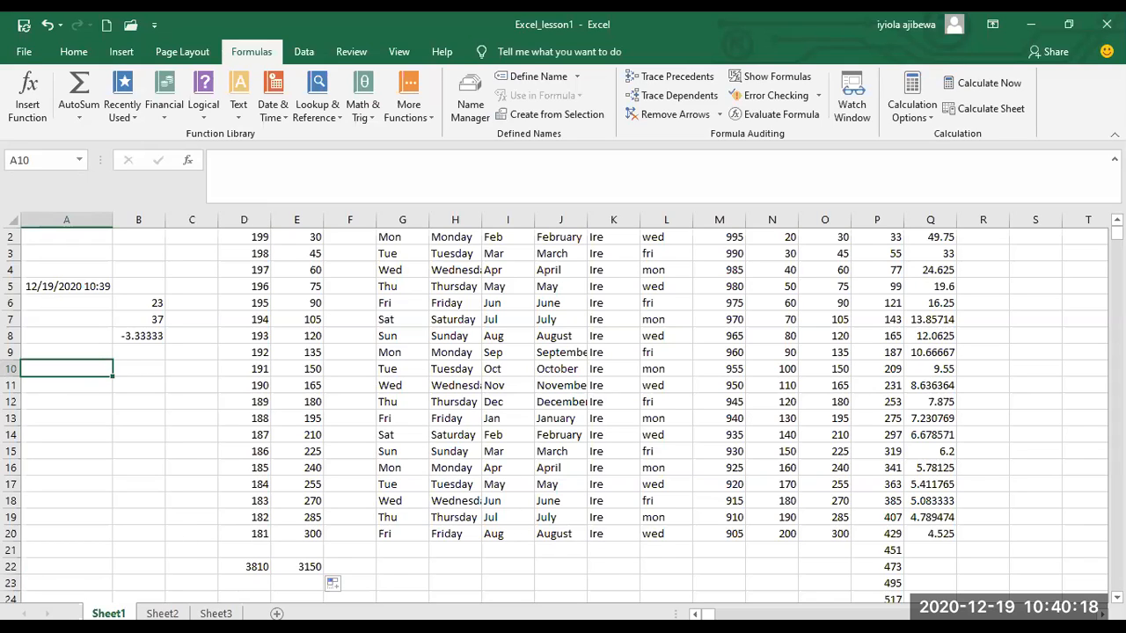
pyautogui.write('=')
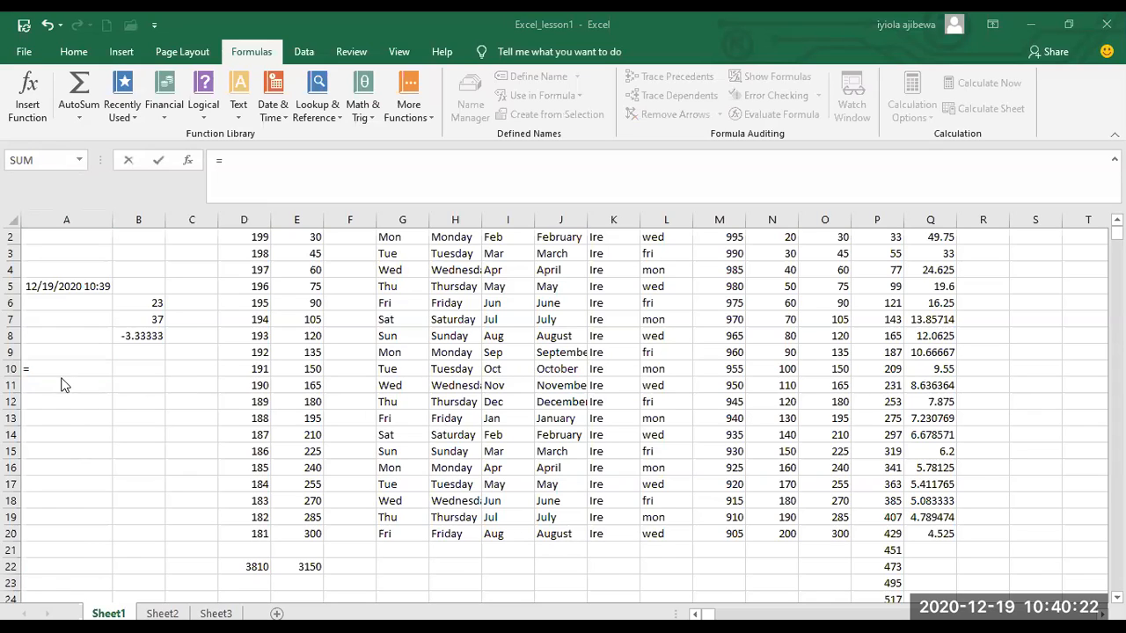
pyautogui.write('S')
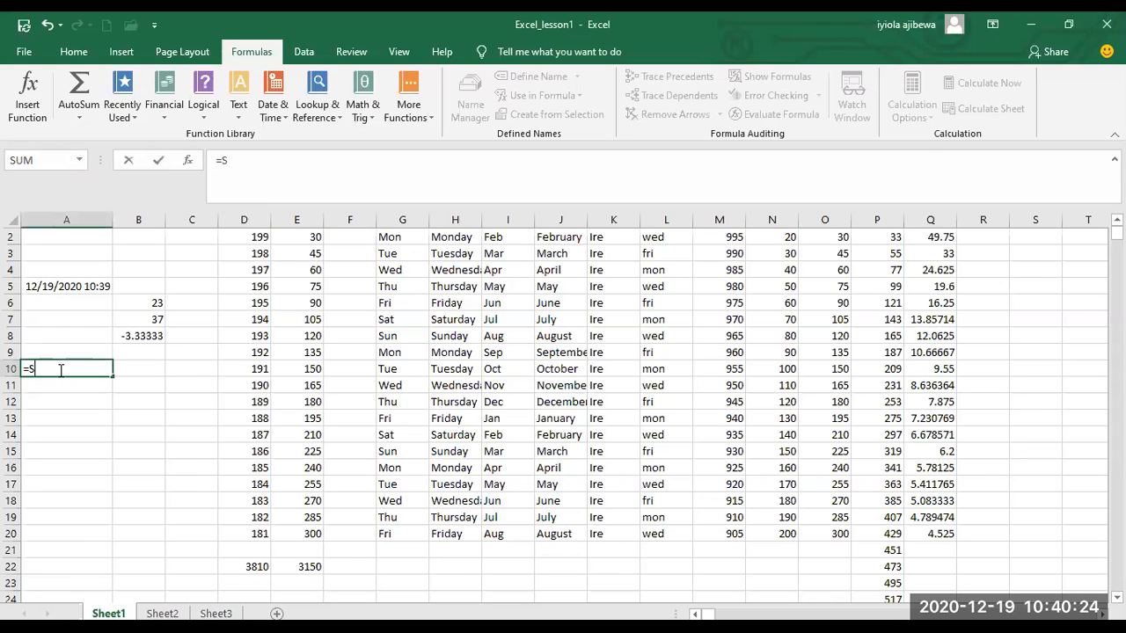
pyautogui.write('UM')
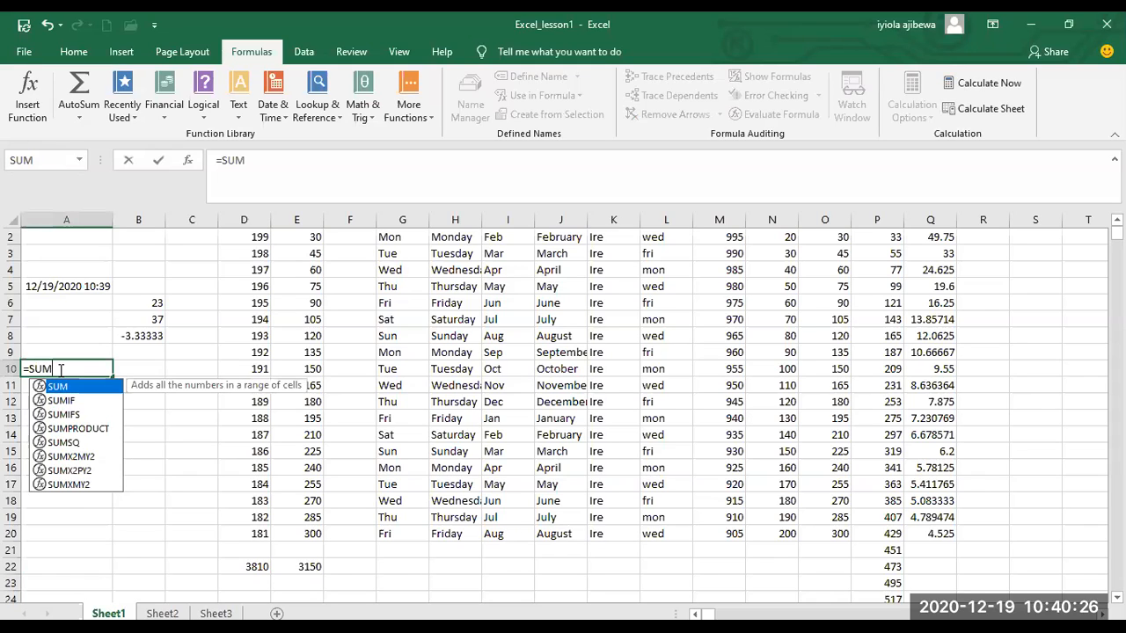
pyautogui.write('(')
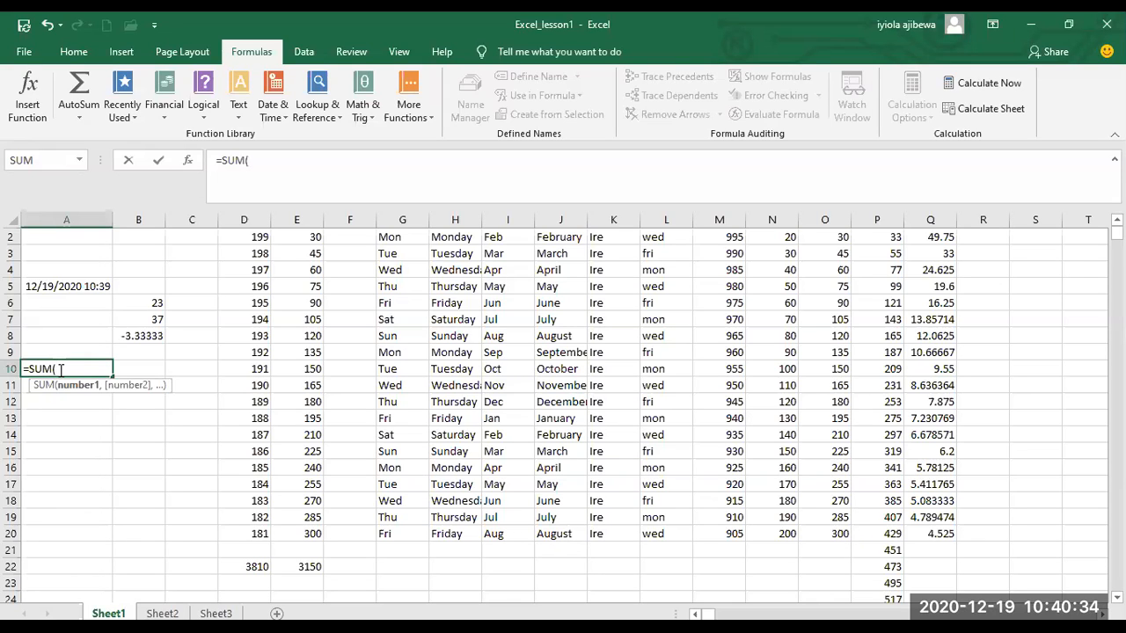
pyautogui.write('D1:D5')
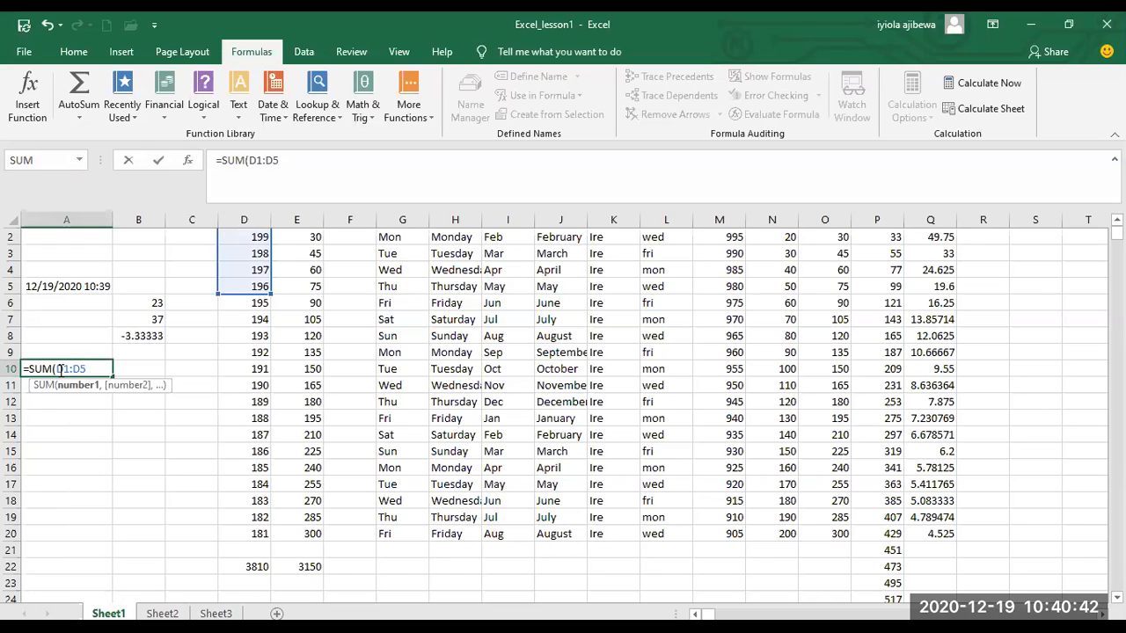
pyautogui.write(',')
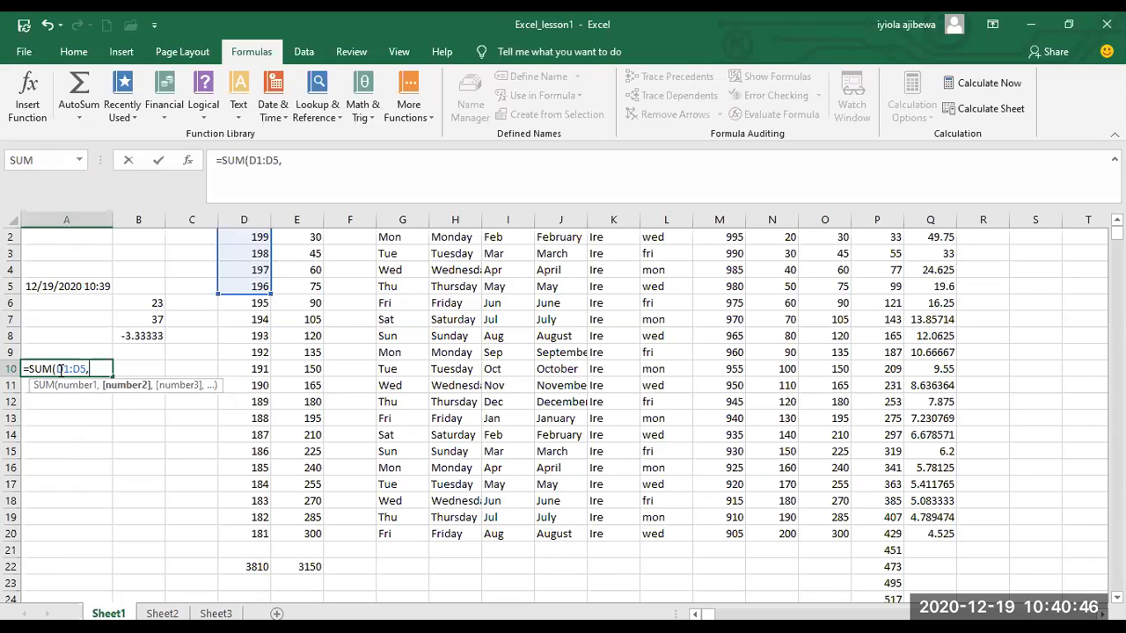
pyautogui.write('E10:')
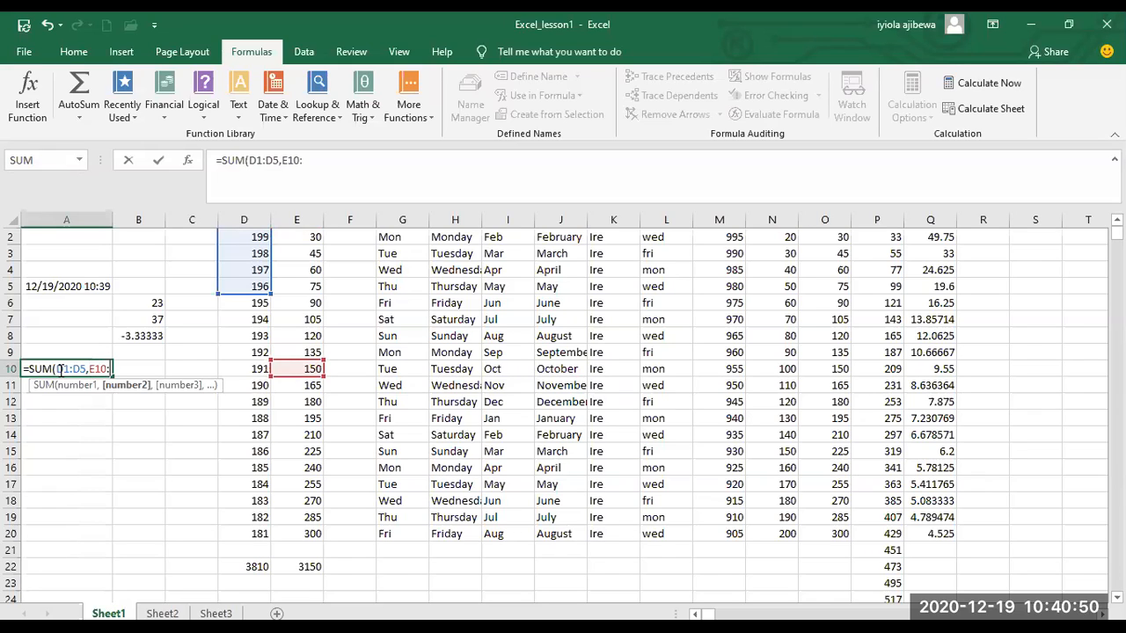
pyautogui.write('15,')
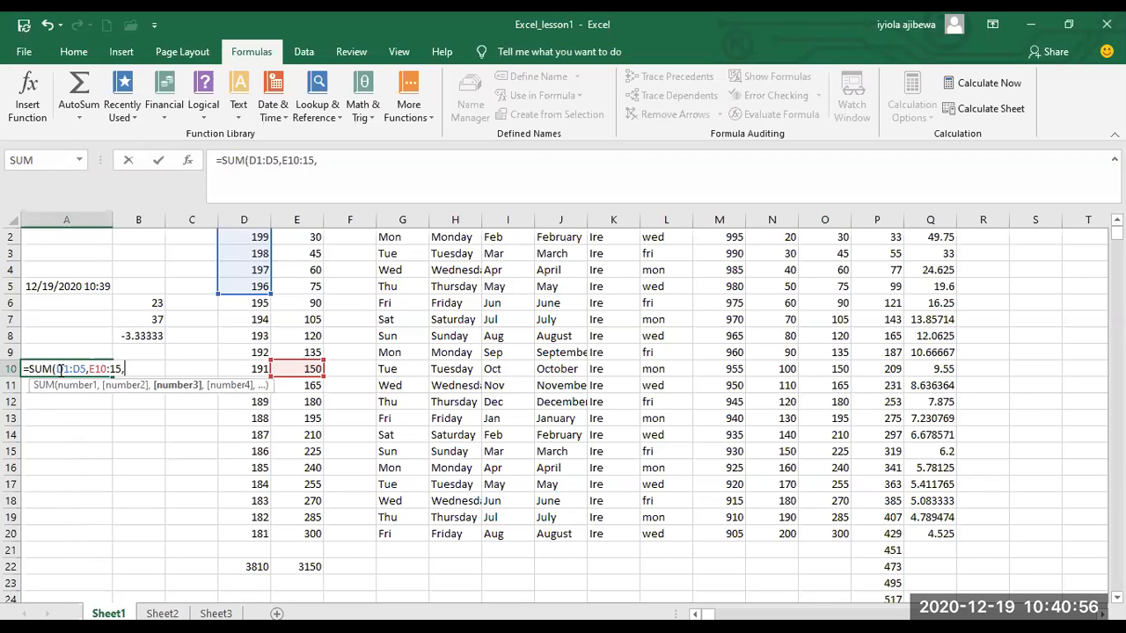
# Add the range E10:E15 as the second argument of the SUM formula in cell A10.
pyautogui.click(60, 369)
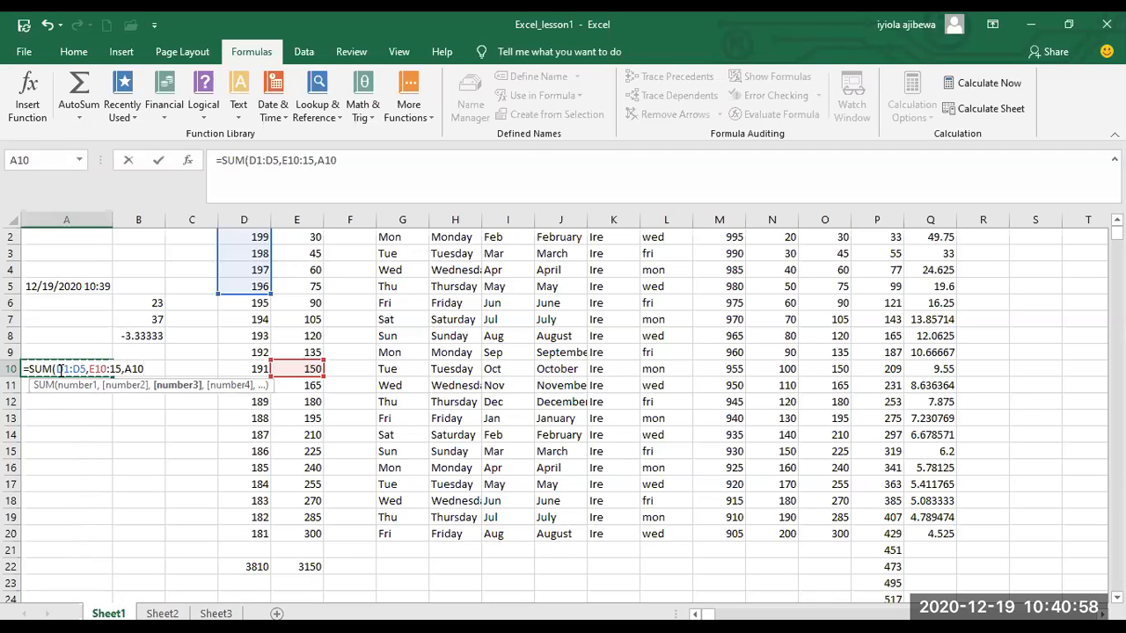
pyautogui.press('BackSpace')
pyautogui.press('BackSpace')
pyautogui.press('BackSpace')
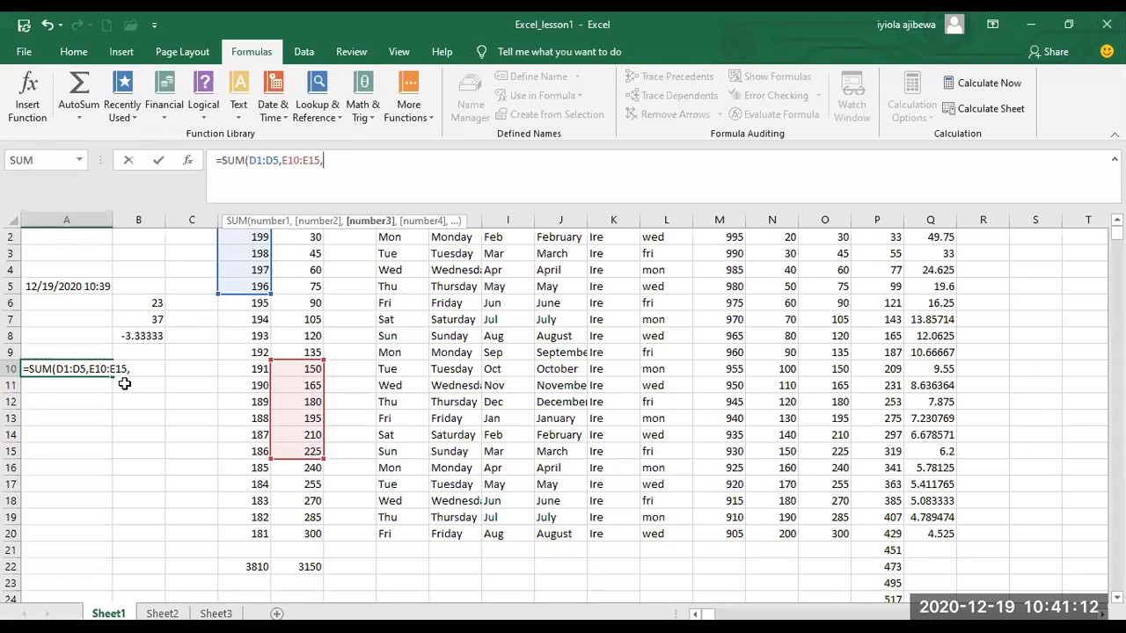
pyautogui.click(123, 370)
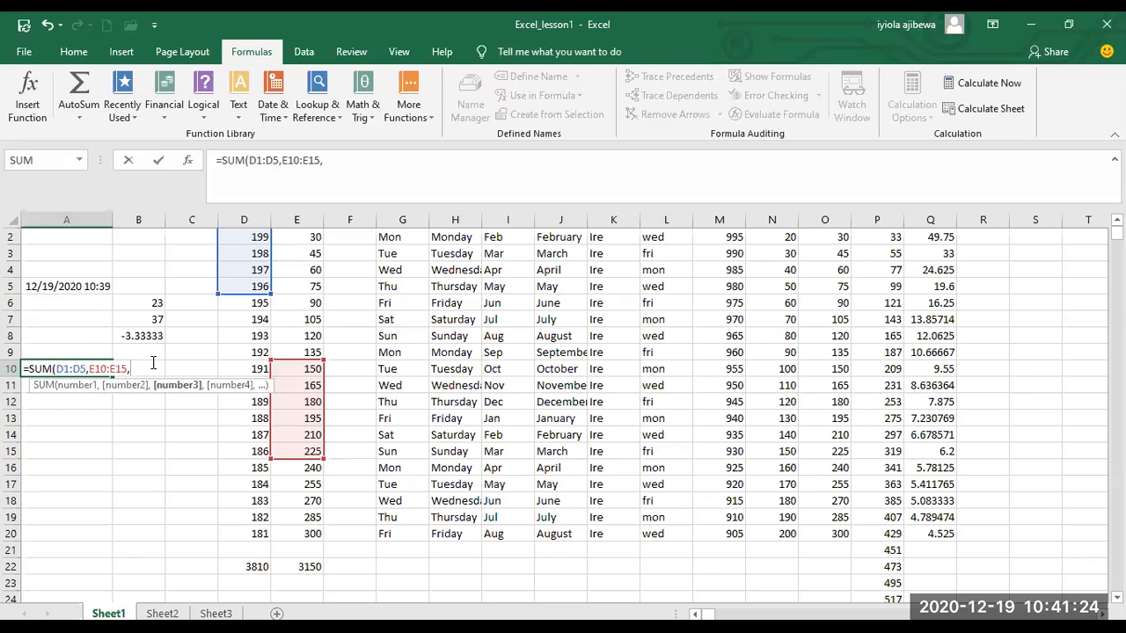
# Complete the SUM formula in cell A10 with the further arguments M10:M12, 55, M1/10 and Q2.
pyautogui.write('M10:M12')
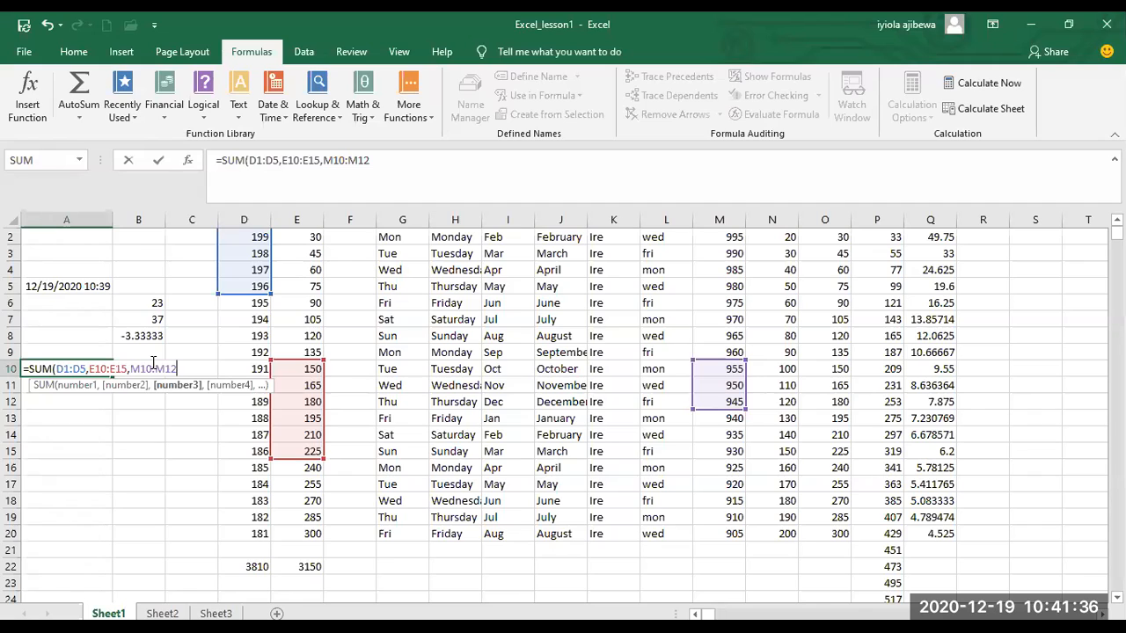
pyautogui.write(',')
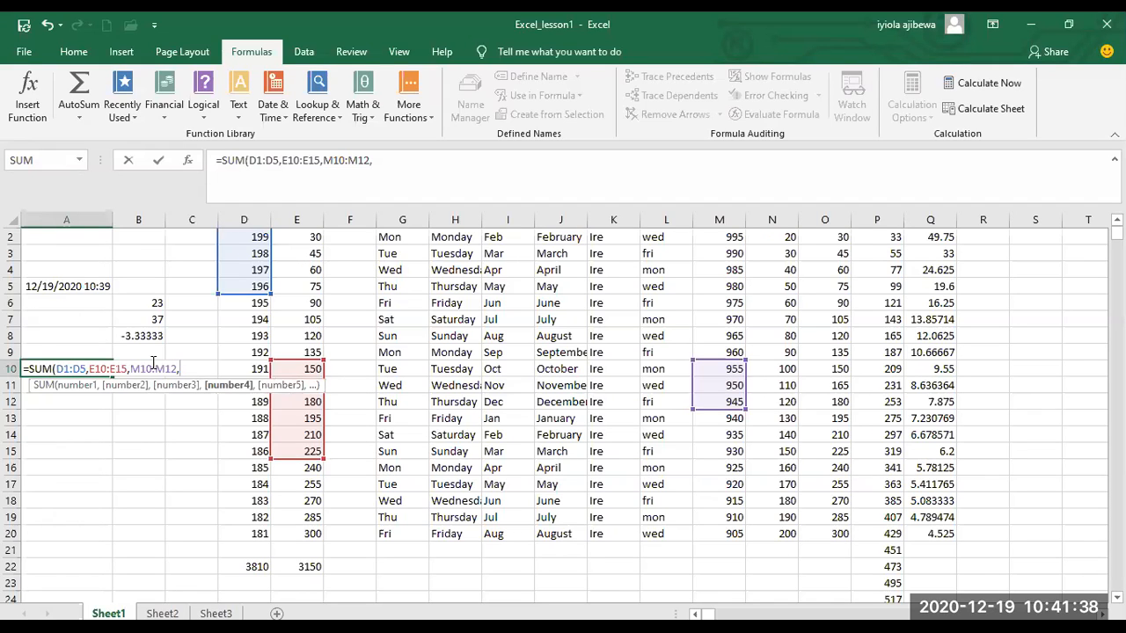
pyautogui.write('55,')
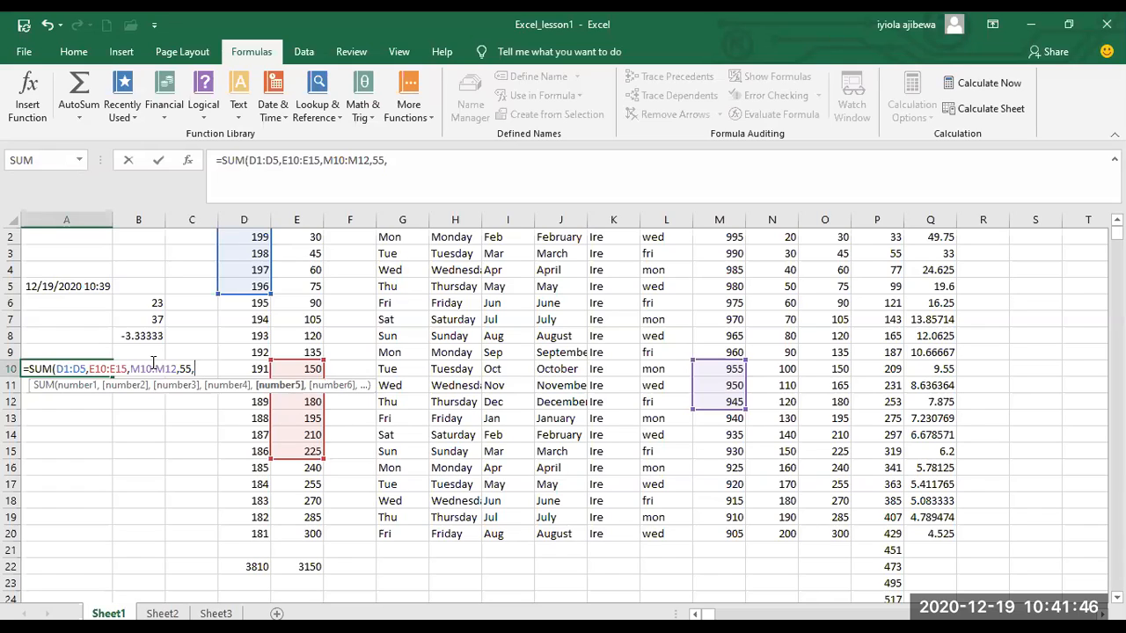
pyautogui.write('M1/10')
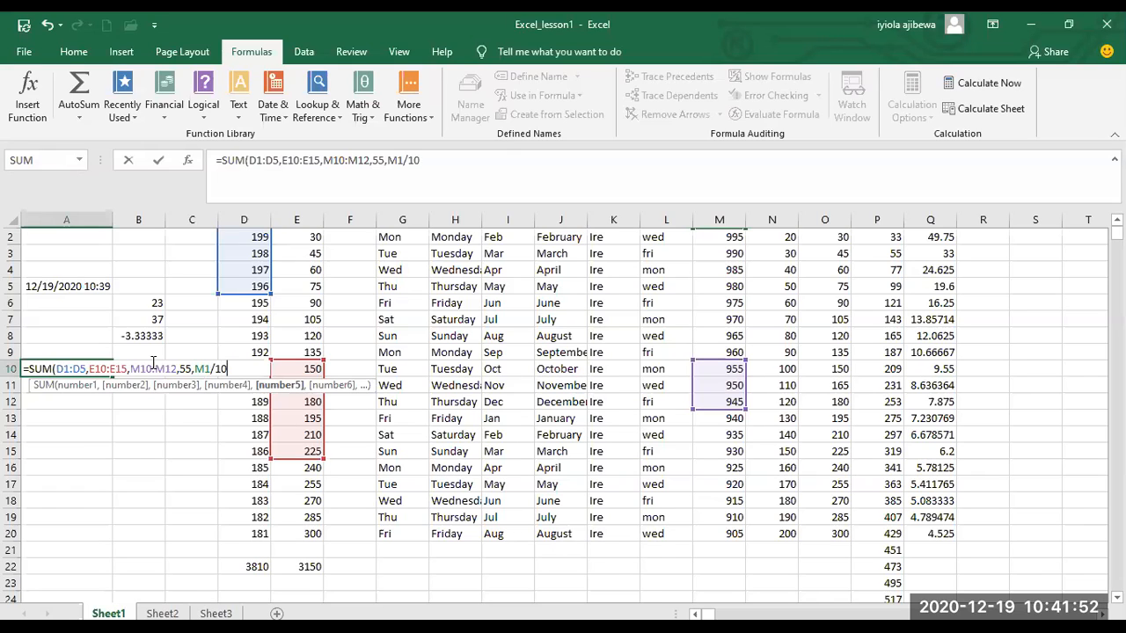
pyautogui.write(',')
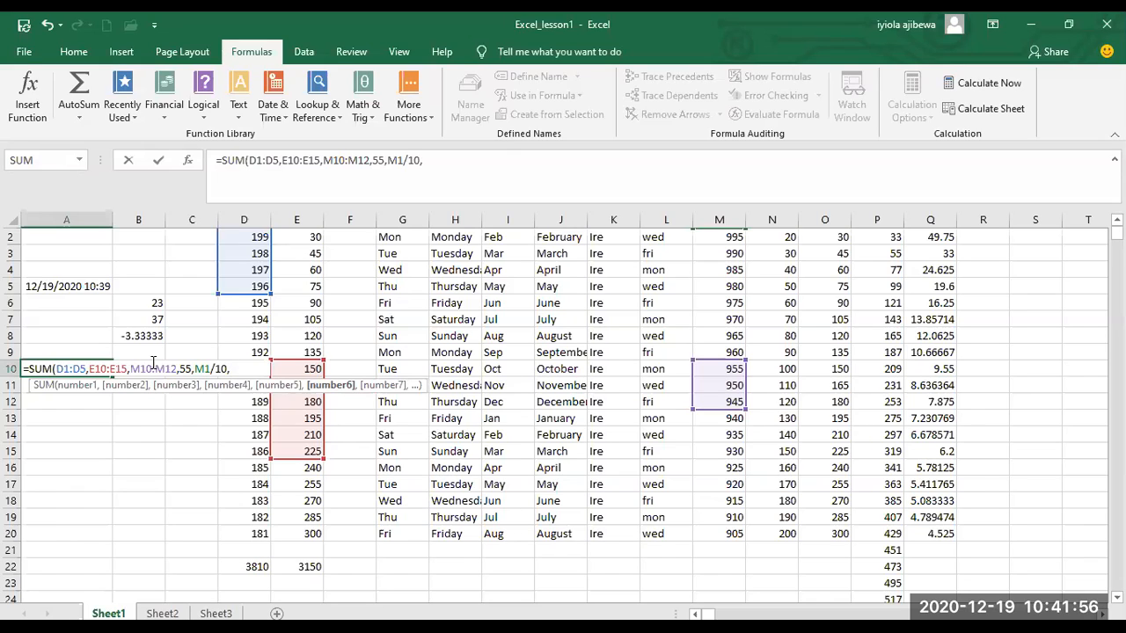
pyautogui.write('Q2')
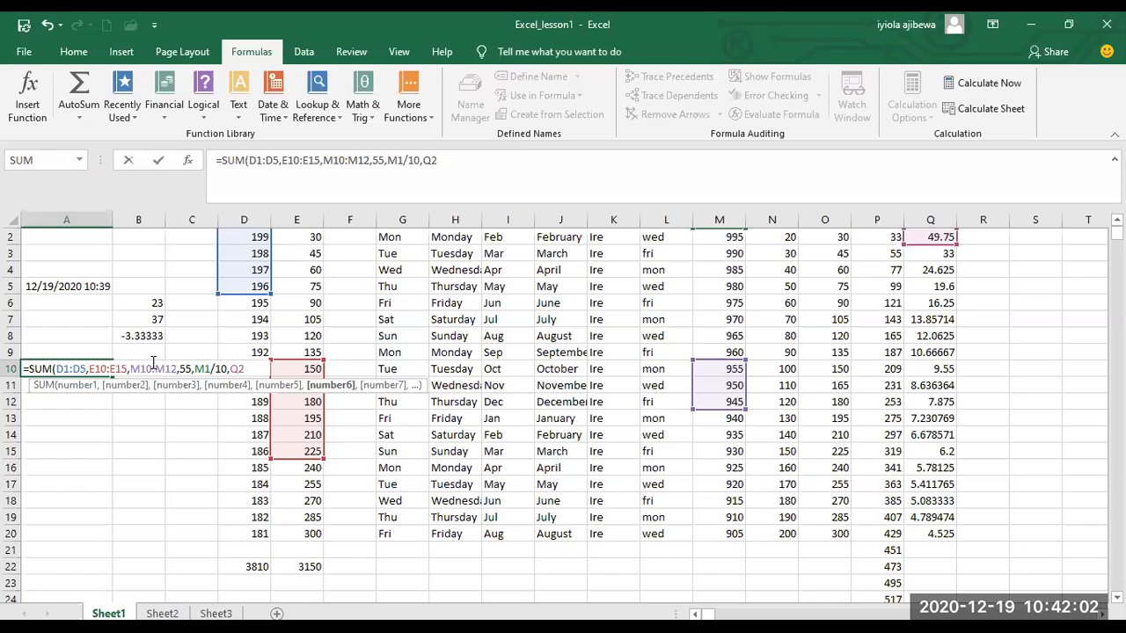
pyautogui.write(')')
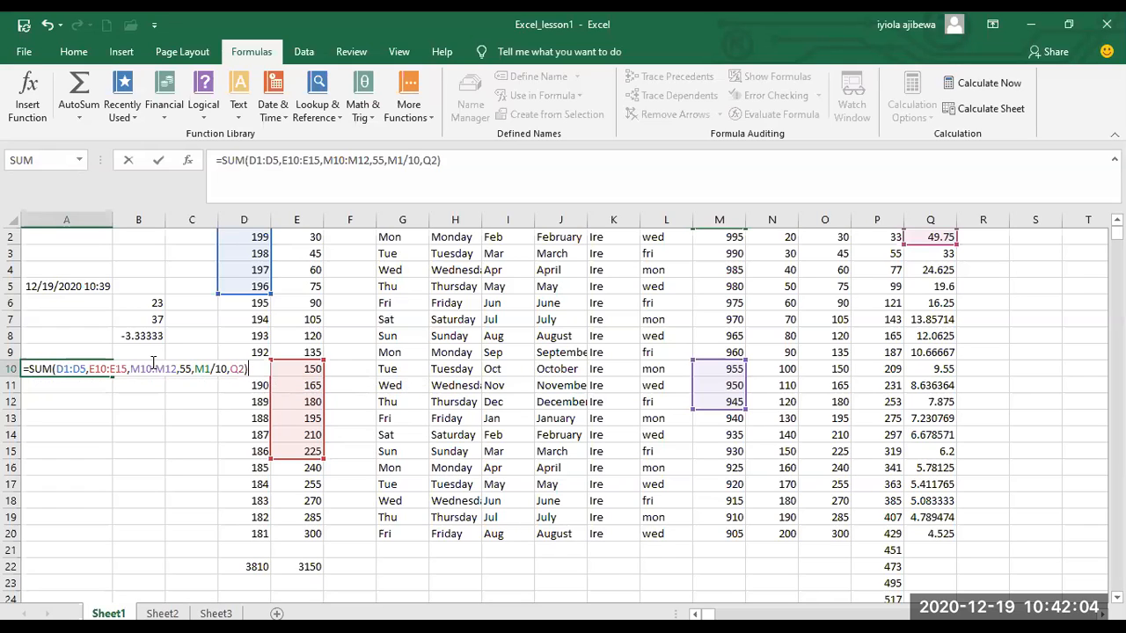
pyautogui.press('Return')
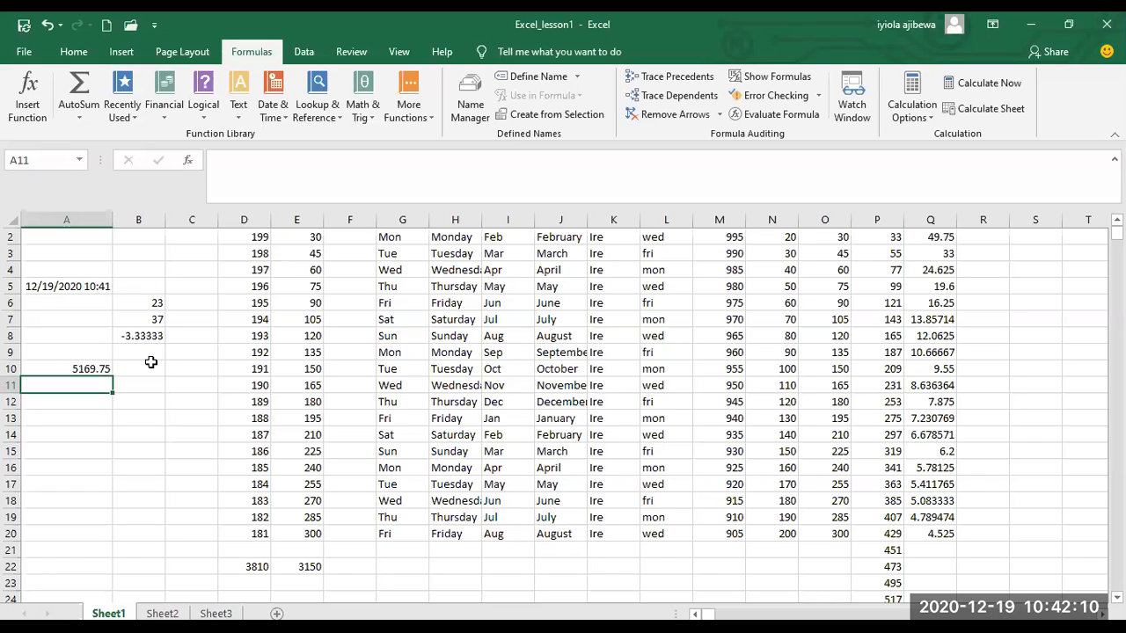
# Examine the SUM formula in cell A10 and look through its arguments in the Function Arguments dialog.
pyautogui.click(101, 369)
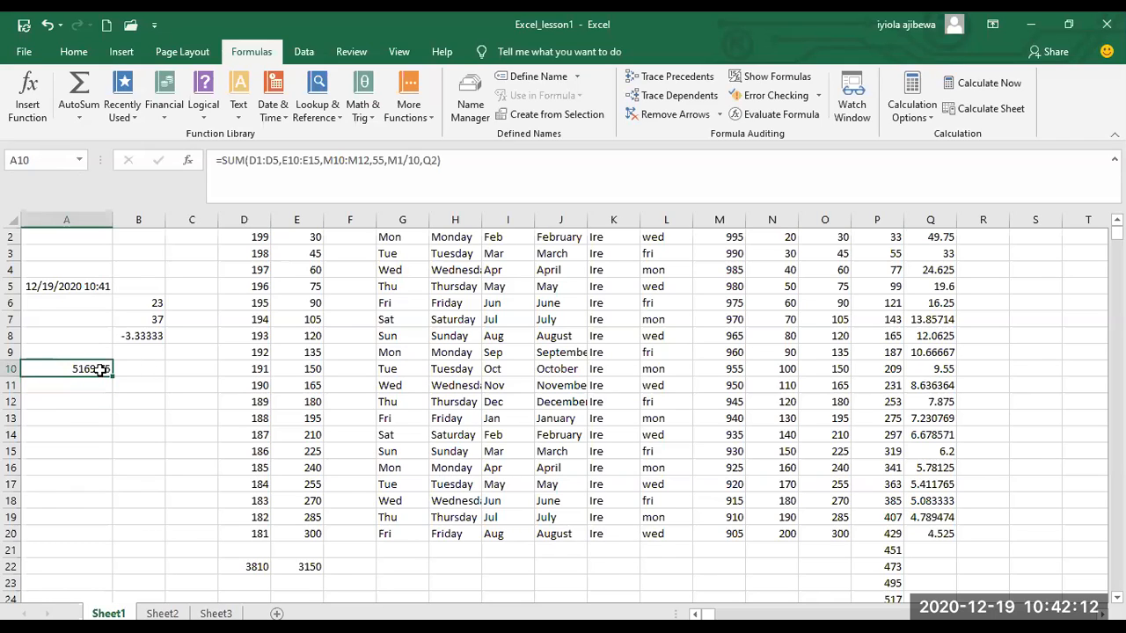
pyautogui.doubleClick(101, 369)
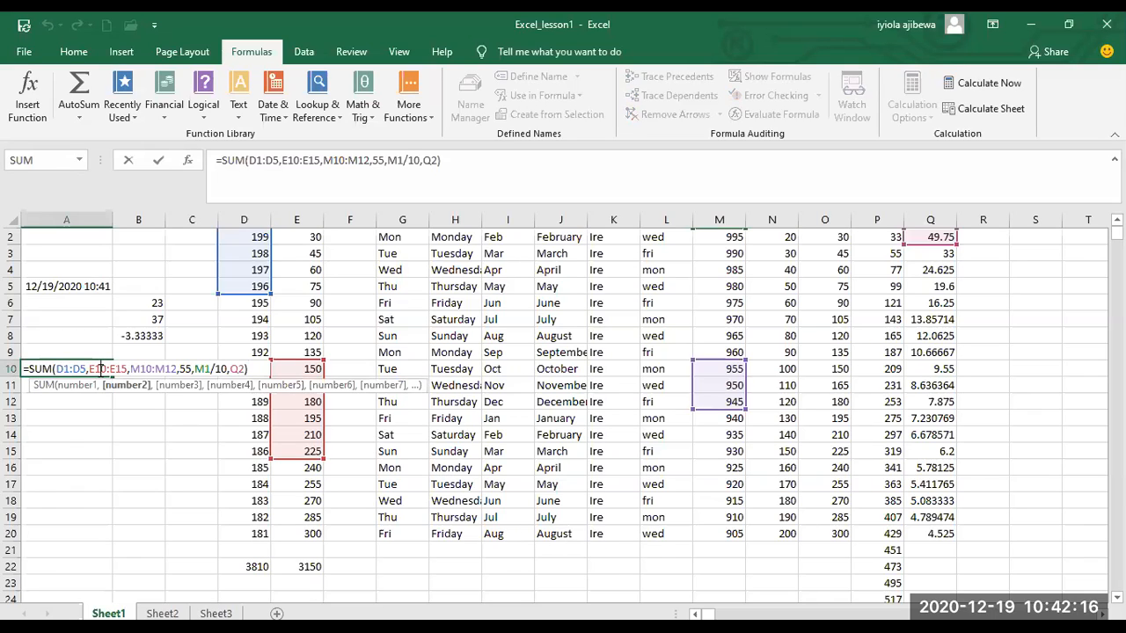
pyautogui.click(453, 159)
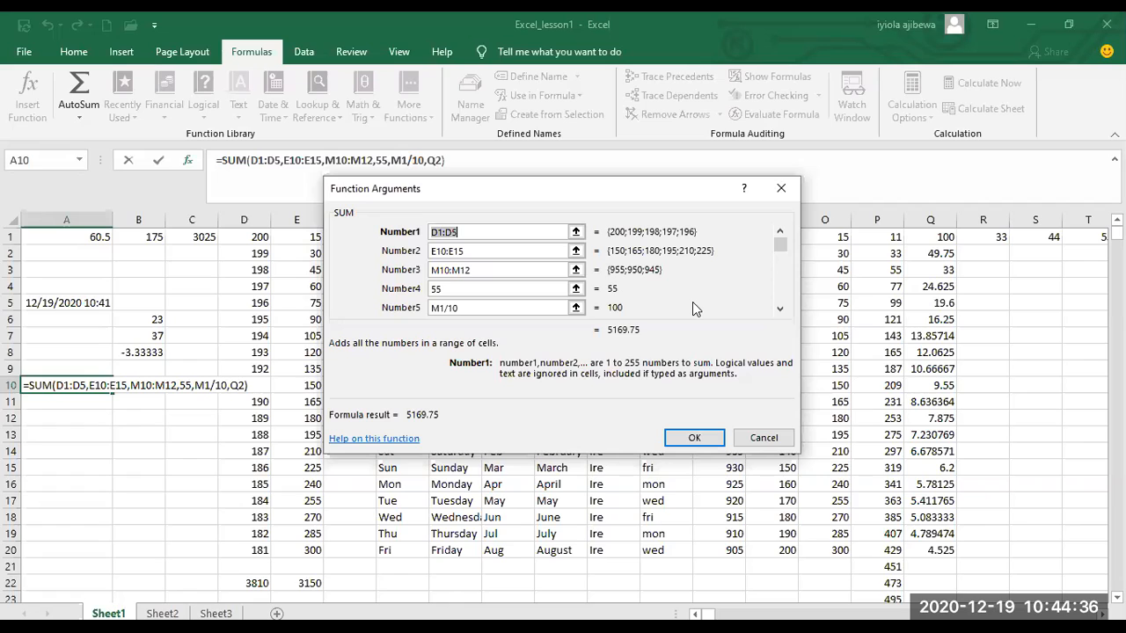
pyautogui.moveTo(779, 246)
pyautogui.mouseDown()
pyautogui.moveTo(781, 260)
pyautogui.moveTo(782, 245)
pyautogui.mouseUp()
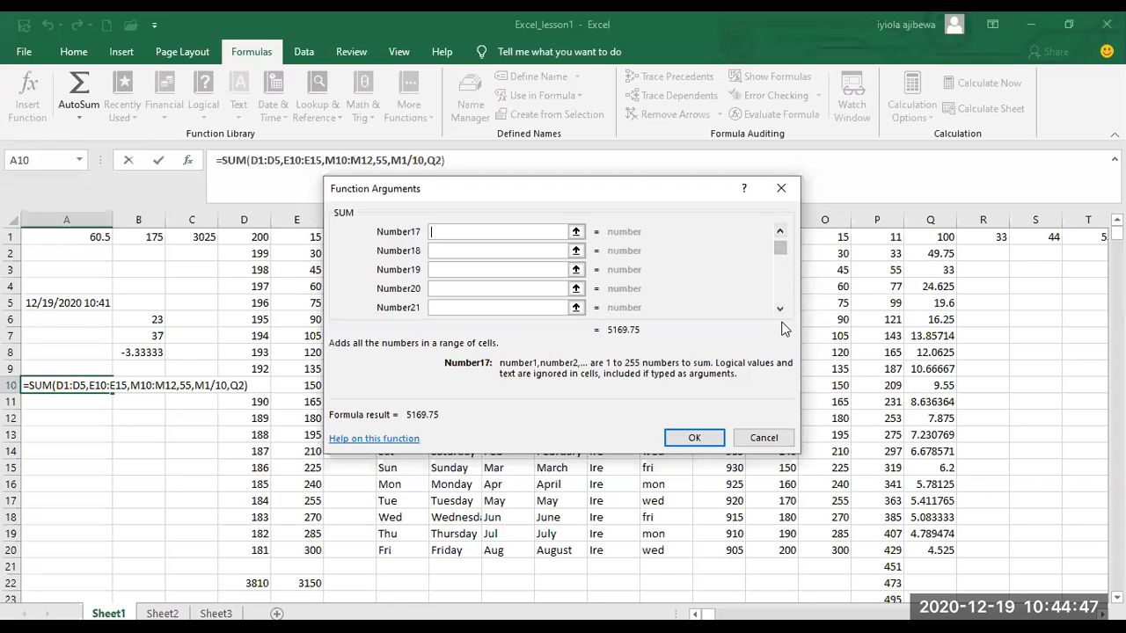
pyautogui.click(781, 232)
pyautogui.click(781, 231)
pyautogui.click(780, 231)
pyautogui.click(781, 231)
pyautogui.click(781, 232)
pyautogui.click(781, 231)
pyautogui.click(781, 231)
pyautogui.click(781, 231)
pyautogui.click(781, 231)
pyautogui.click(781, 231)
pyautogui.click(780, 231)
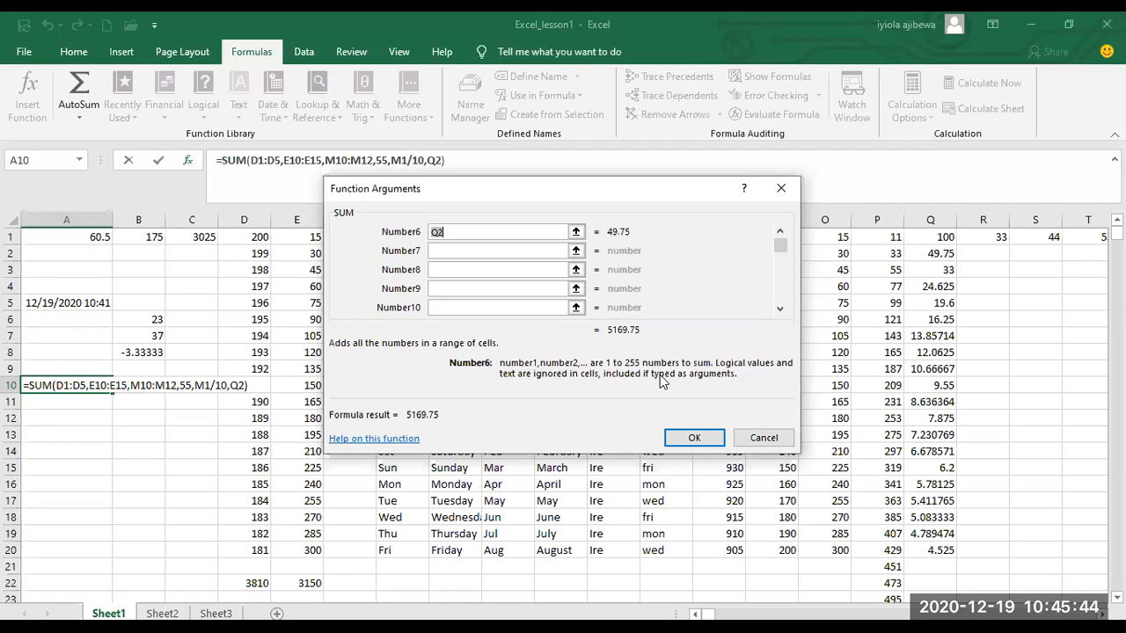
# Confirm the SUM arguments of cell A10, and examine the formula in cell B8 and the Insert Function dialog.
pyautogui.click(694, 438)
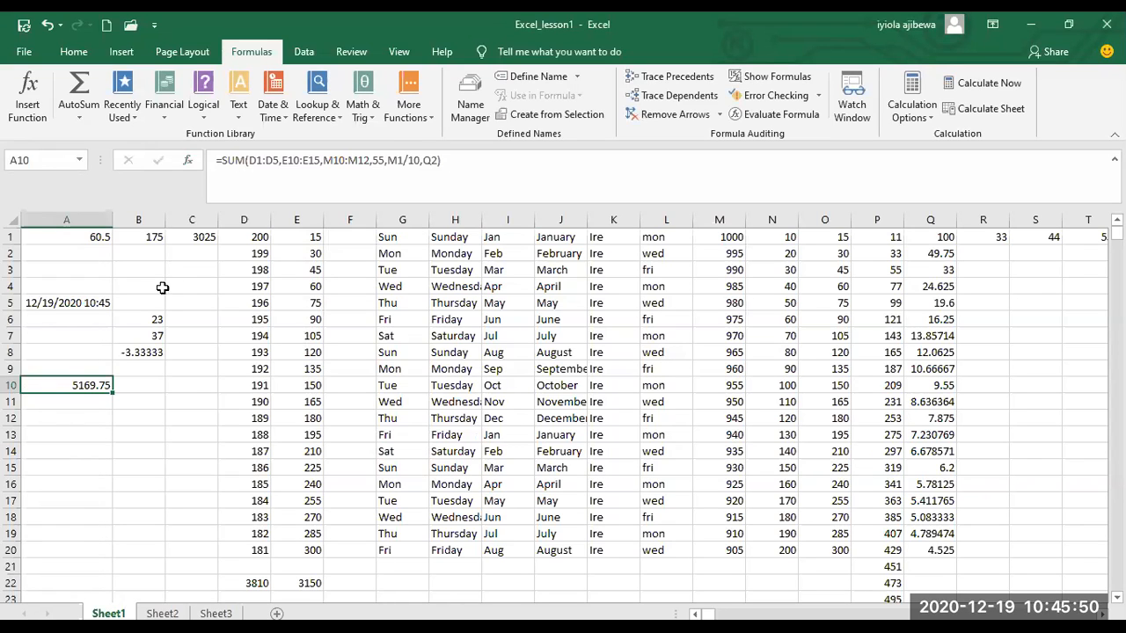
pyautogui.click(148, 352)
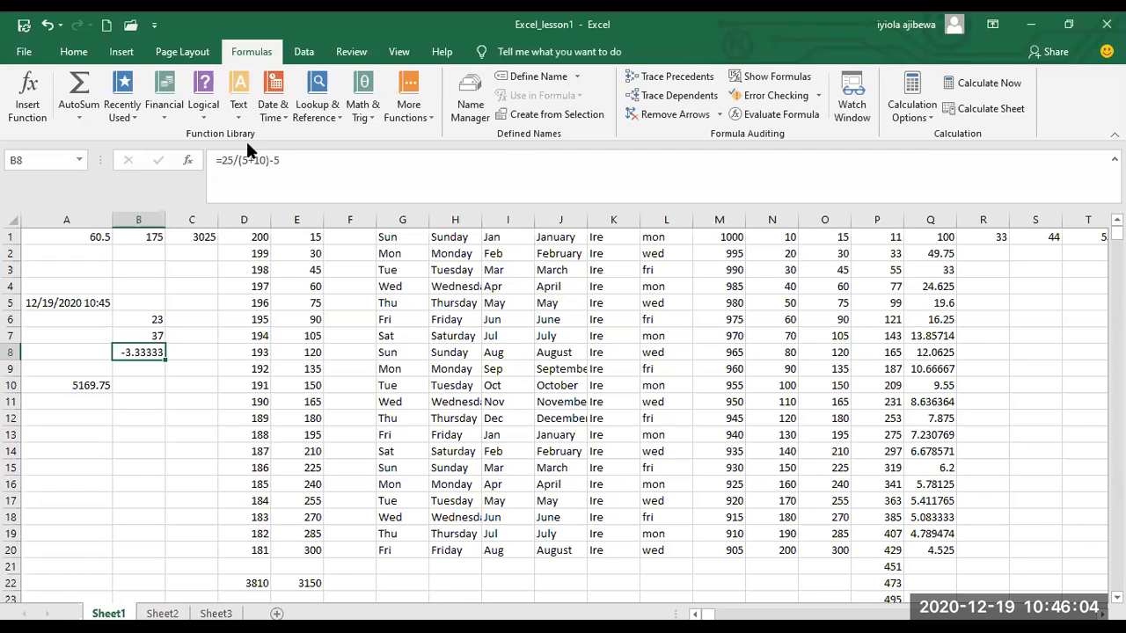
pyautogui.click(290, 178)
pyautogui.click(19, 103)
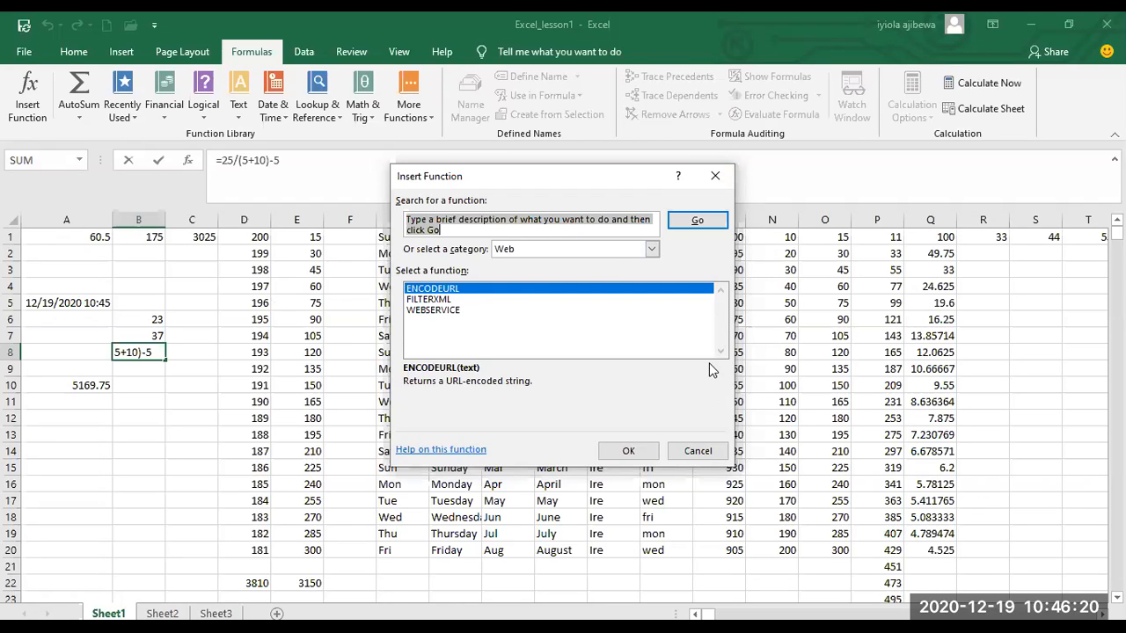
pyautogui.click(709, 451)
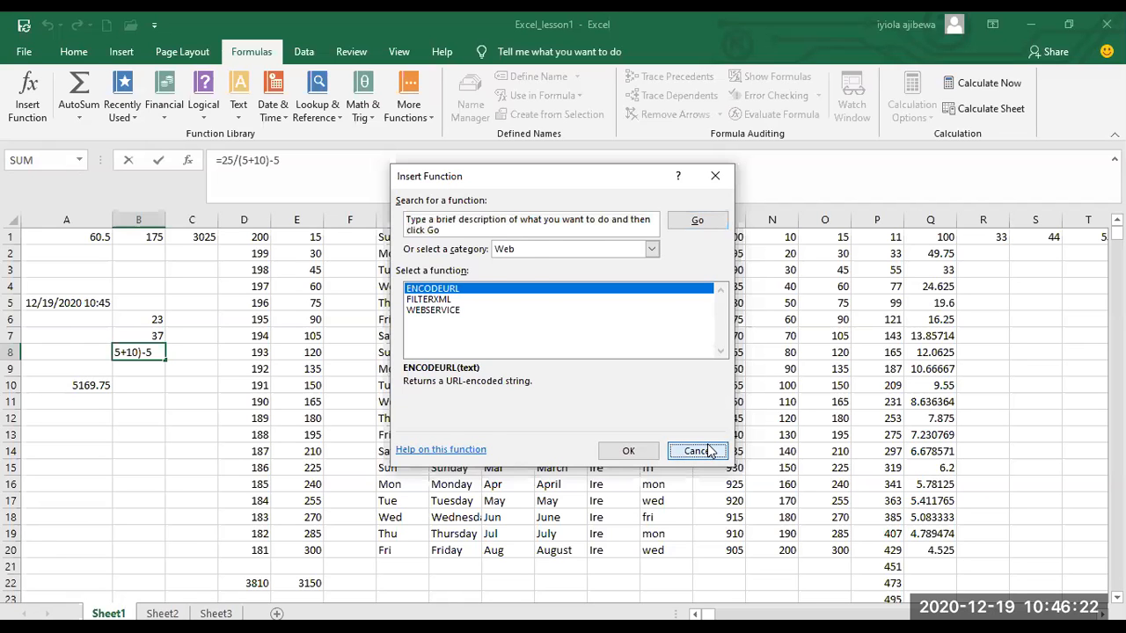
pyautogui.click(706, 449)
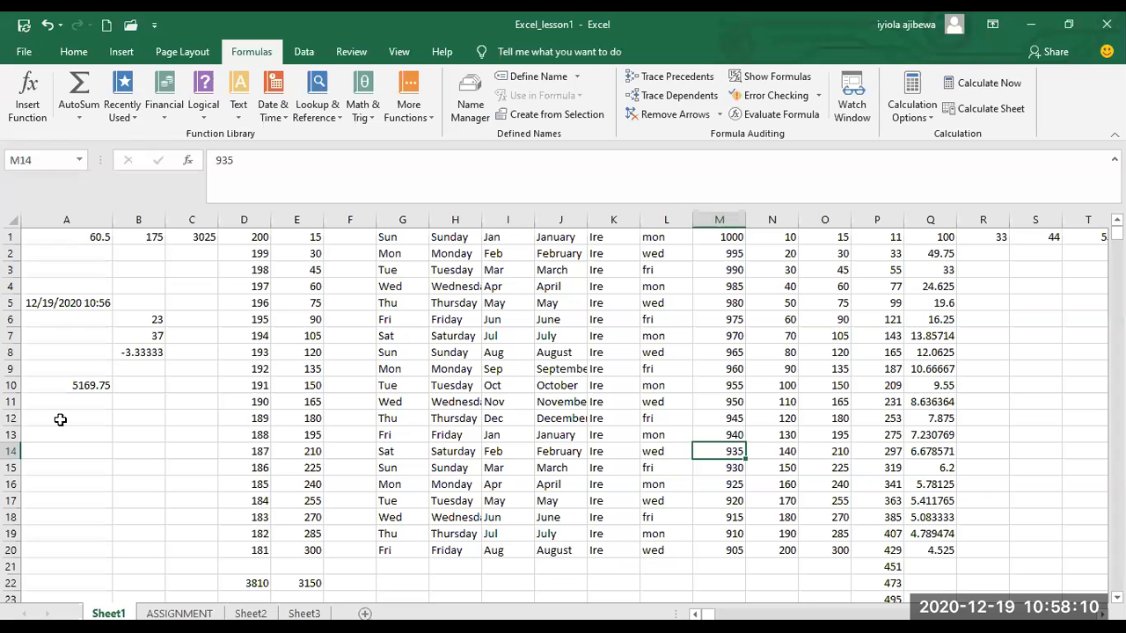
# Start a SUM formula in cell A12 with its opening parenthesis.
pyautogui.click(59, 420)
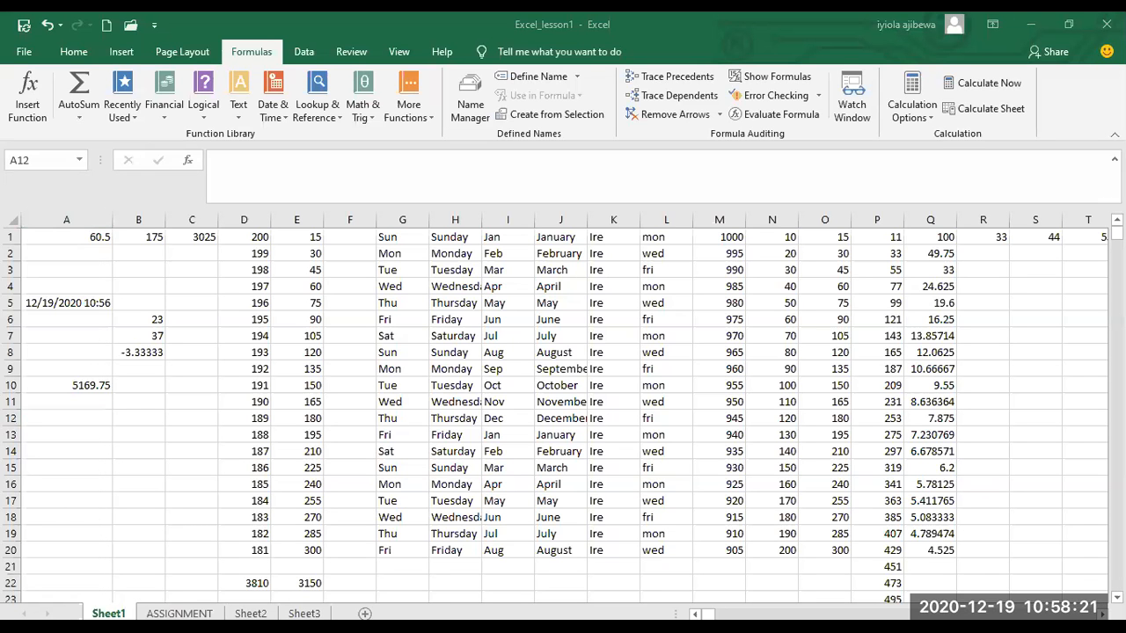
pyautogui.write('=')
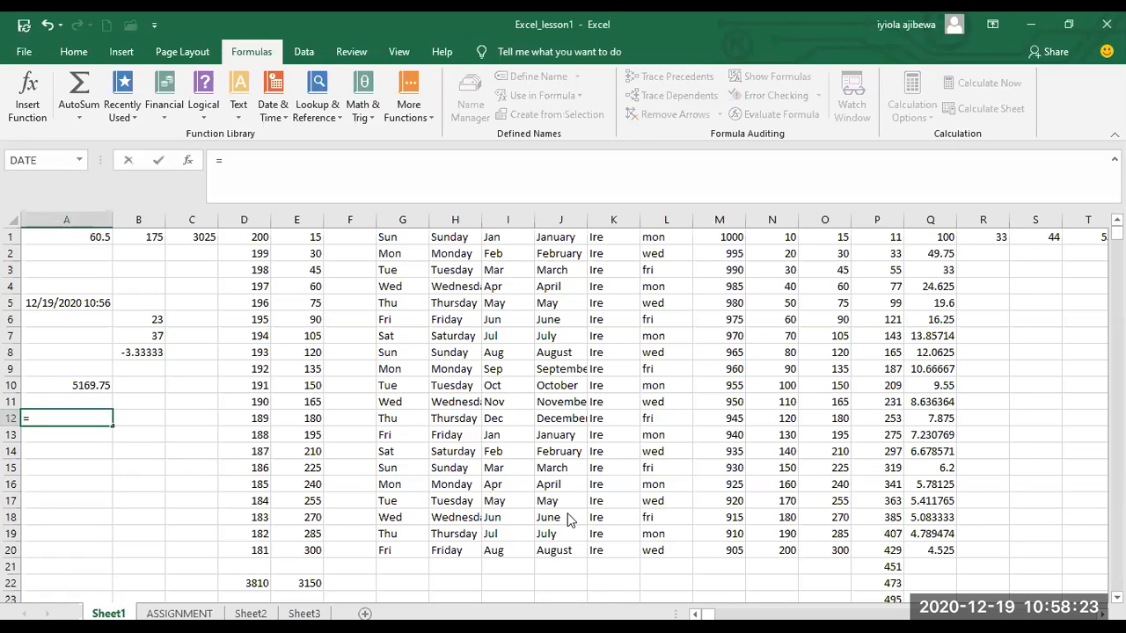
pyautogui.click(94, 422)
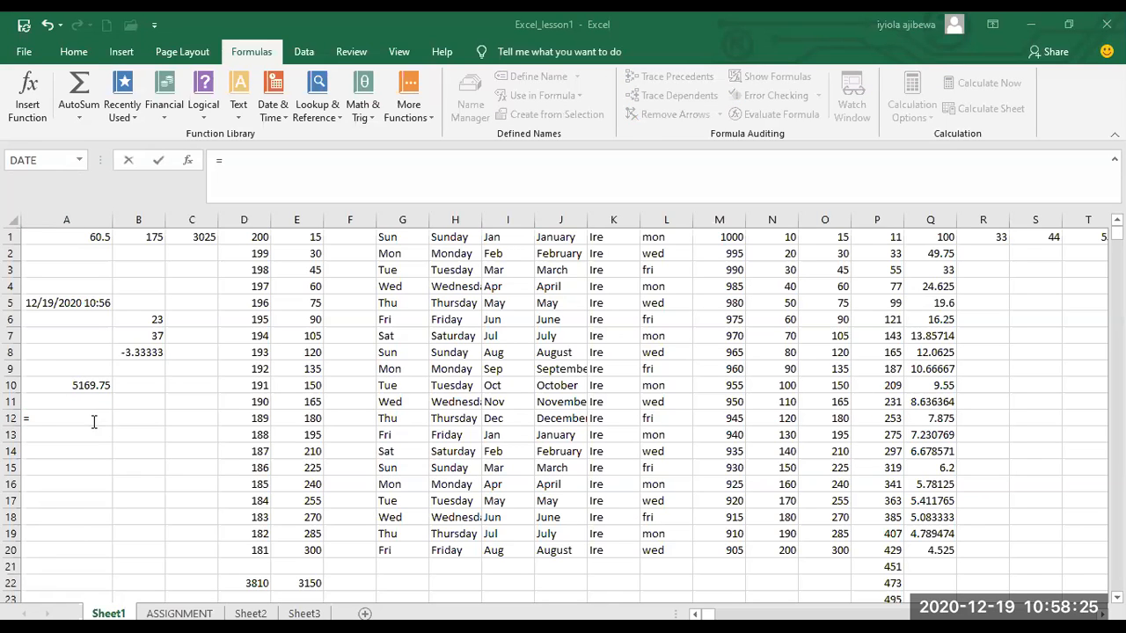
pyautogui.write('S')
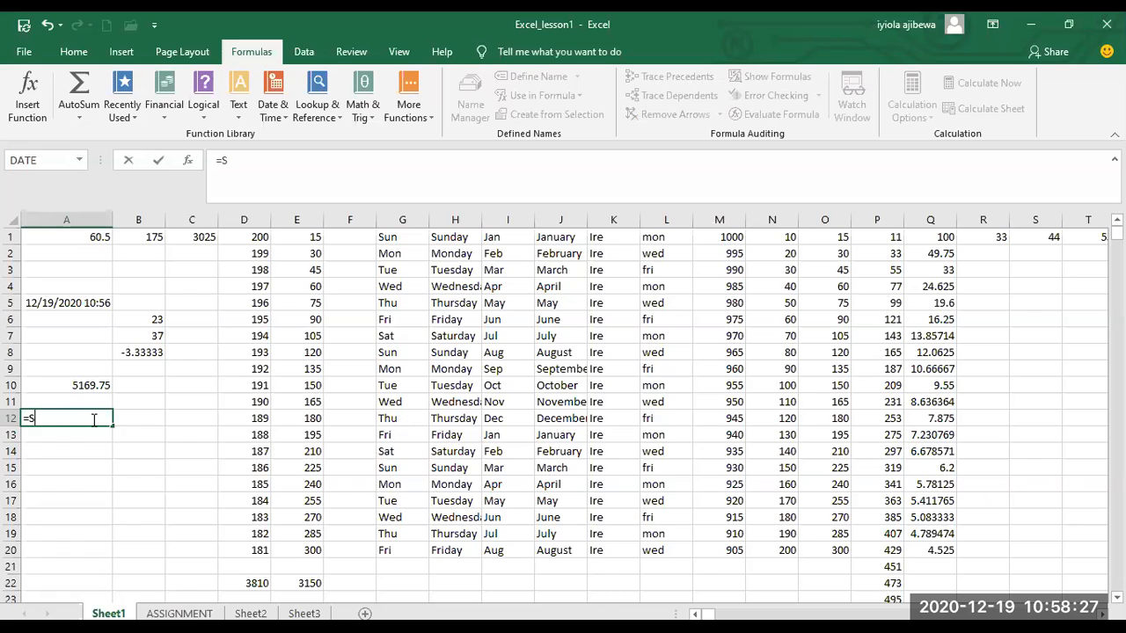
pyautogui.write('UM')
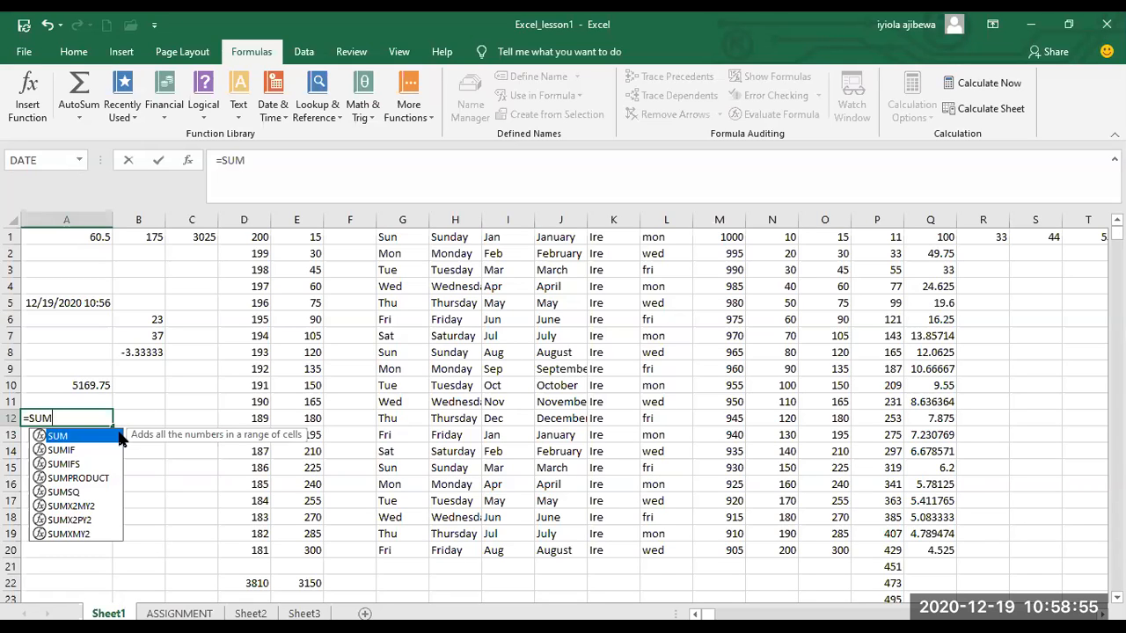
pyautogui.press('Escape')
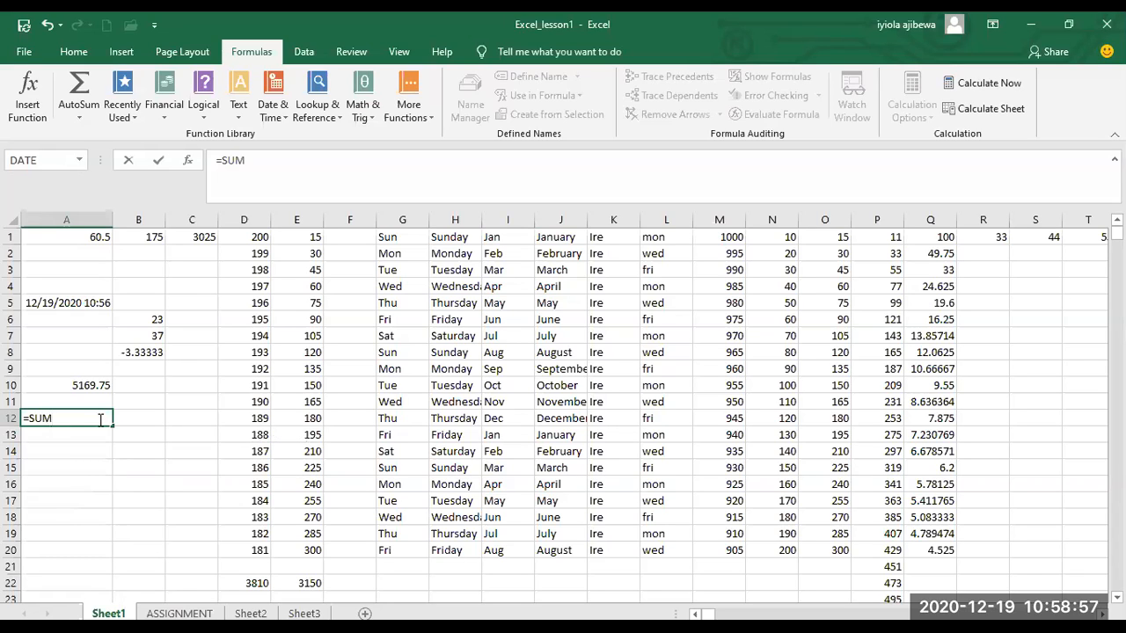
pyautogui.write('(')
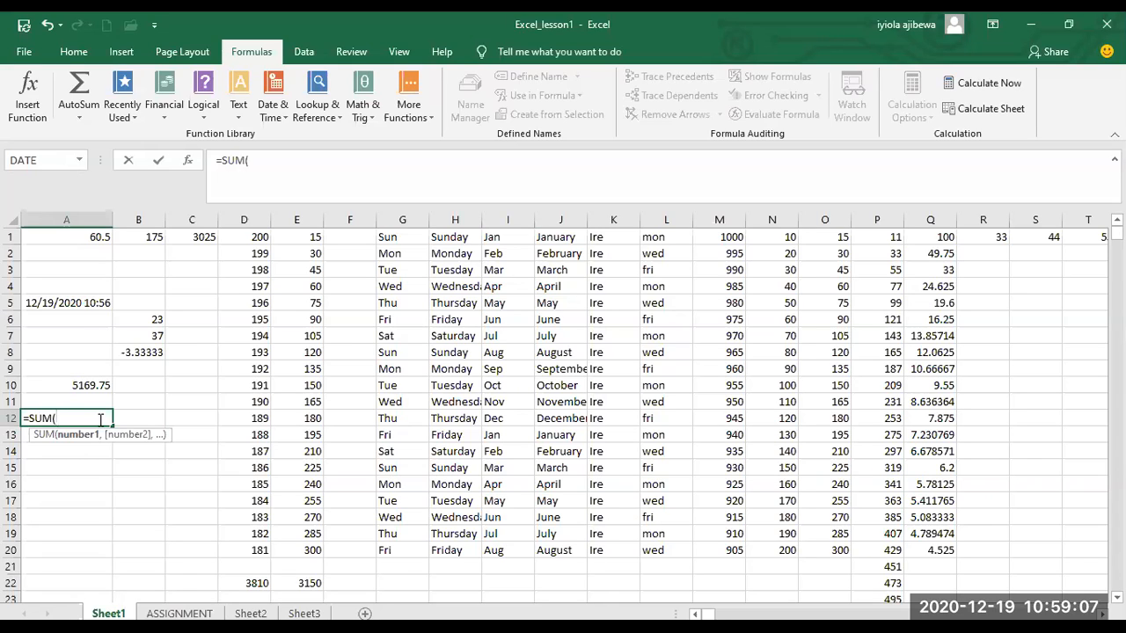
# Complete the SUM formula in cell A12 with the arguments 5, D10 and 10, and review the entered formula.
pyautogui.write('5,')
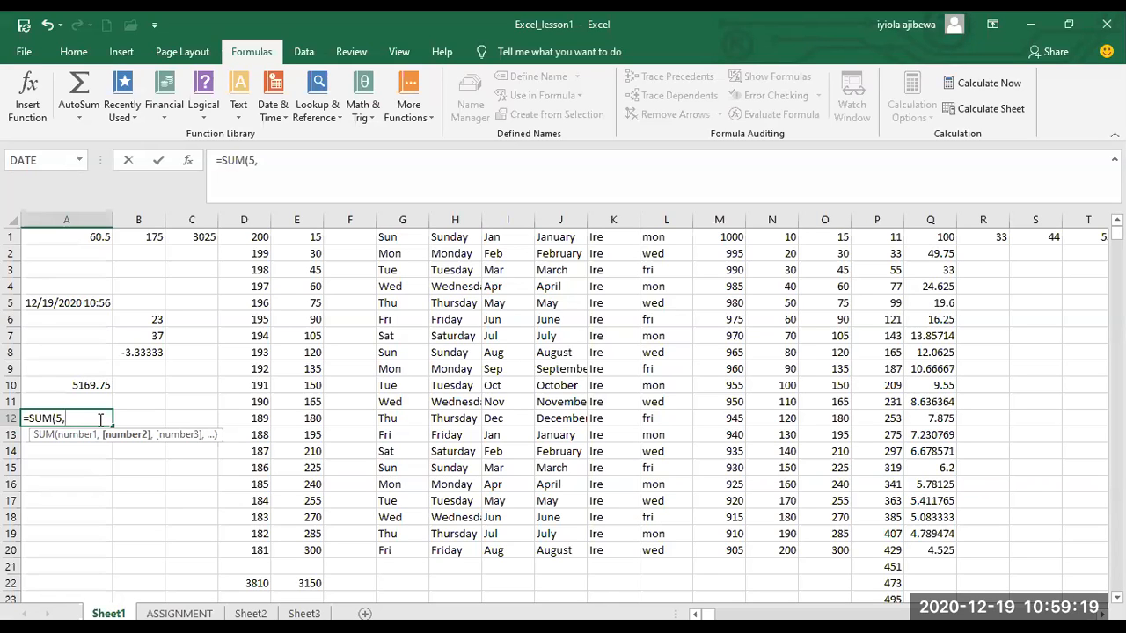
pyautogui.write('D10')
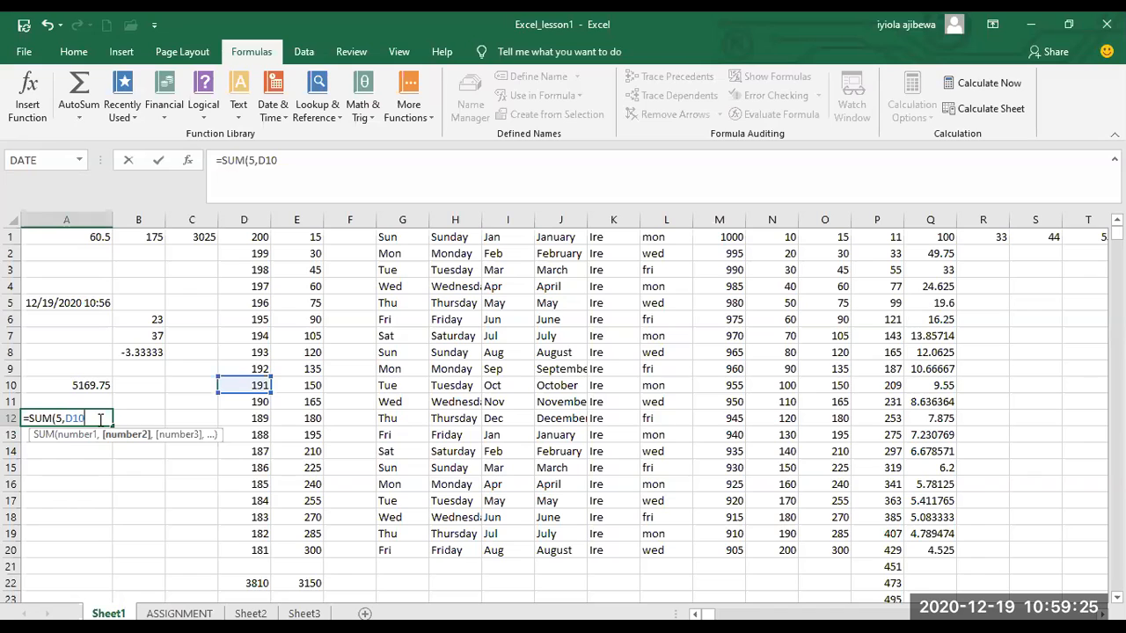
pyautogui.write(',')
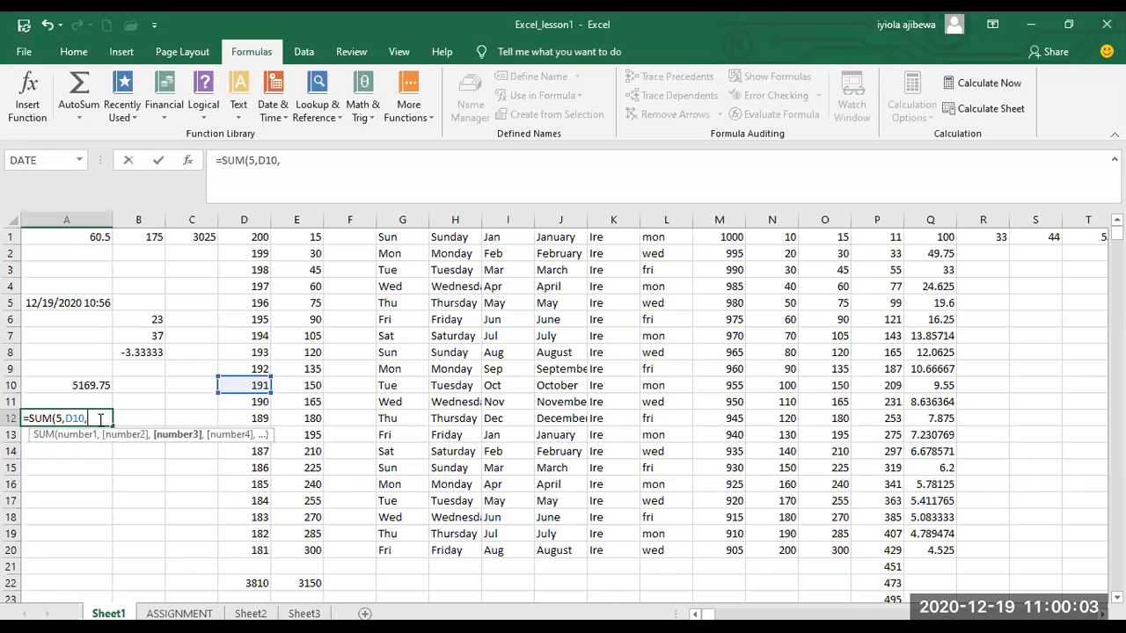
pyautogui.write('10)')
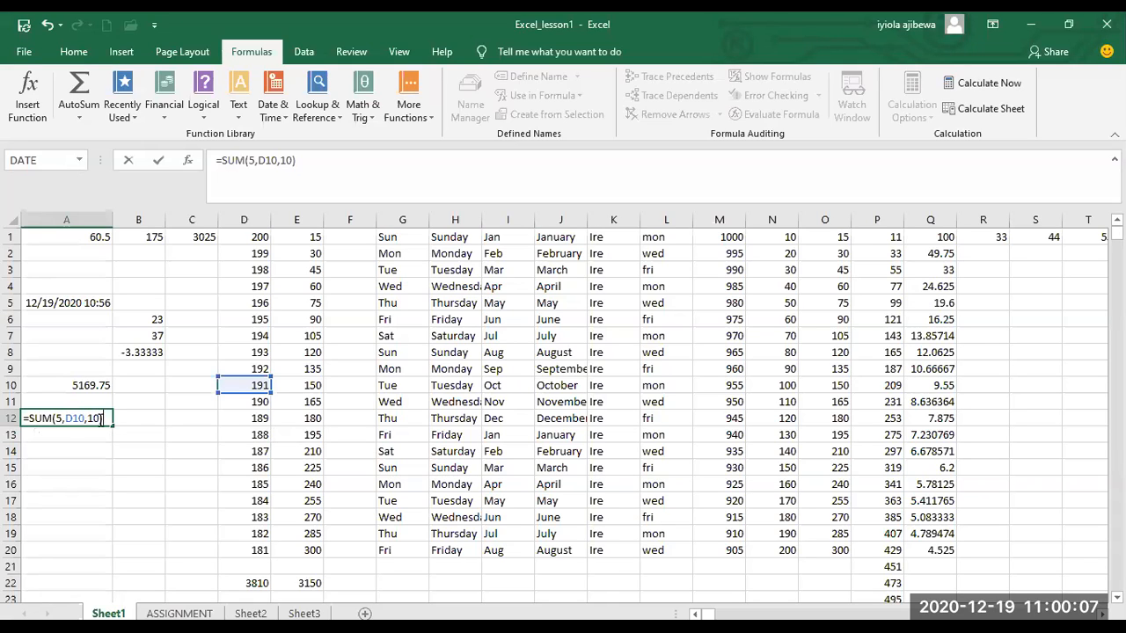
pyautogui.press('Return')
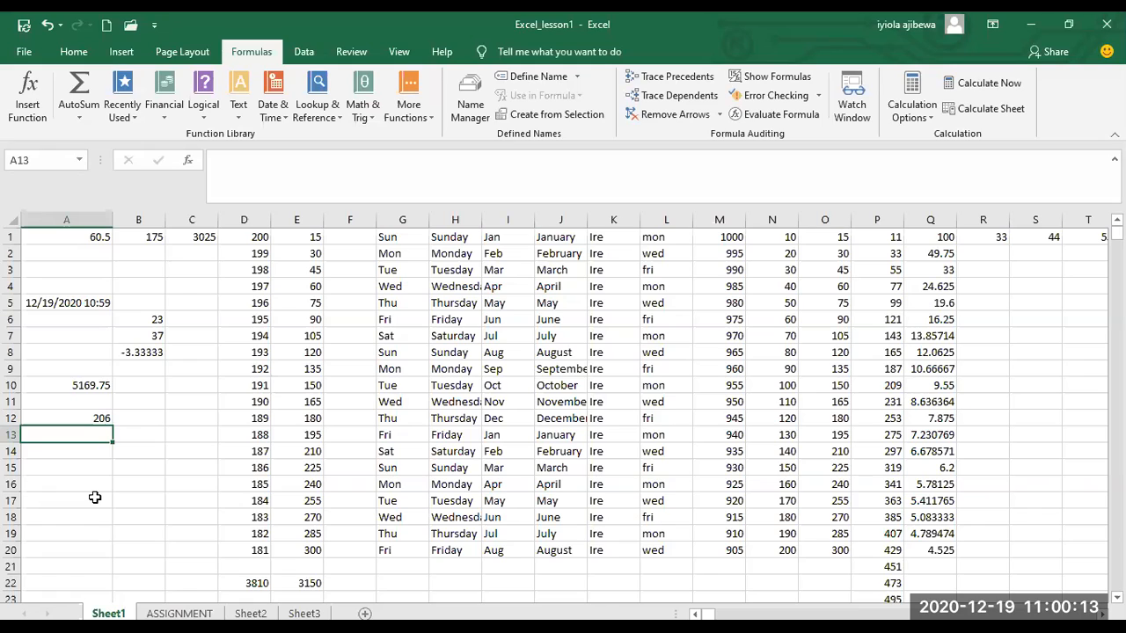
pyautogui.click(85, 419)
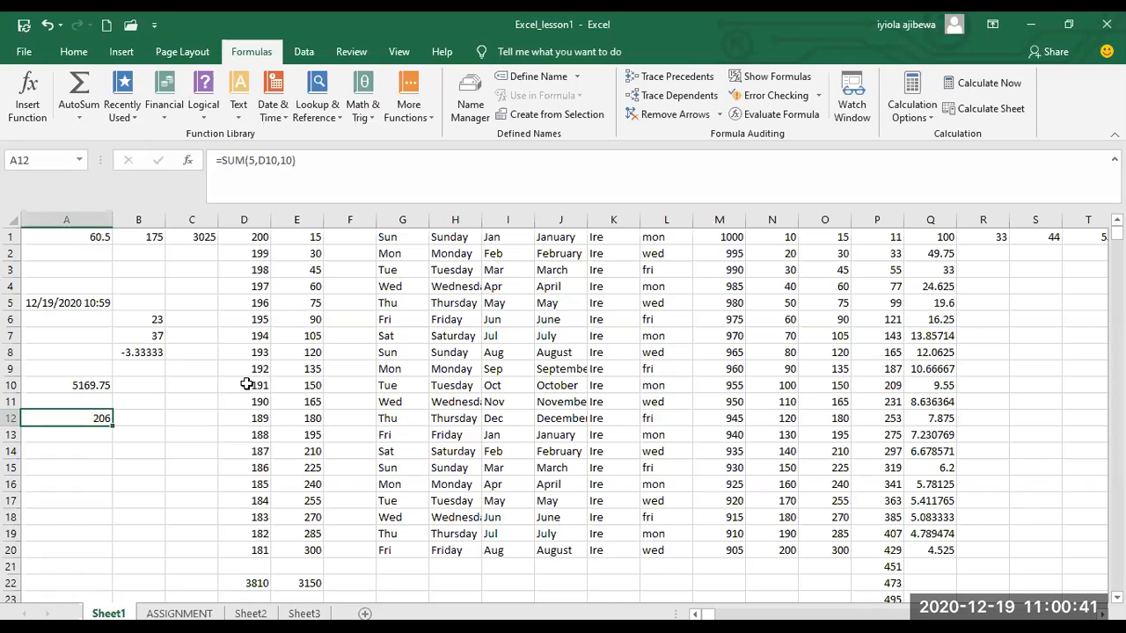
# Start a formula in cell A13 with the function name NOW.
pyautogui.click(91, 432)
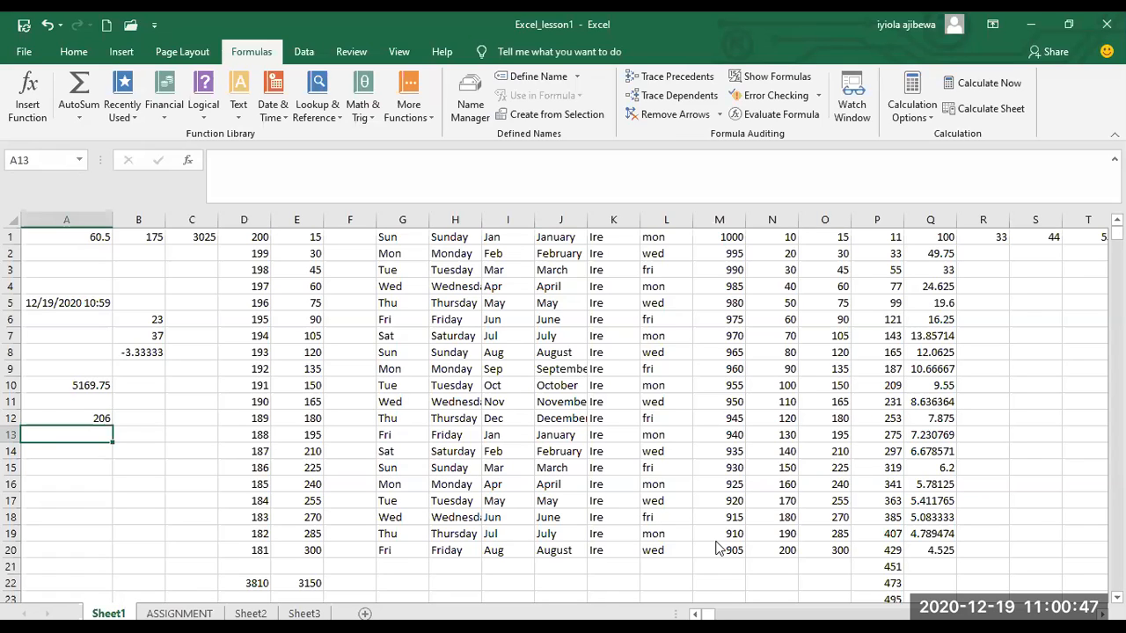
pyautogui.write('=')
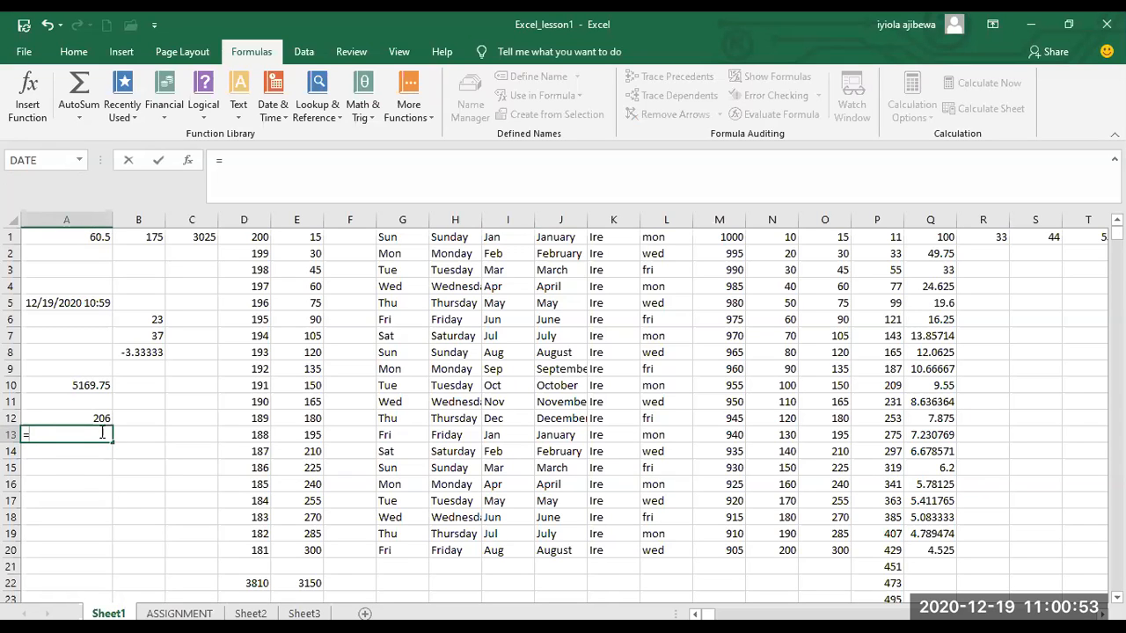
pyautogui.write('NOW')
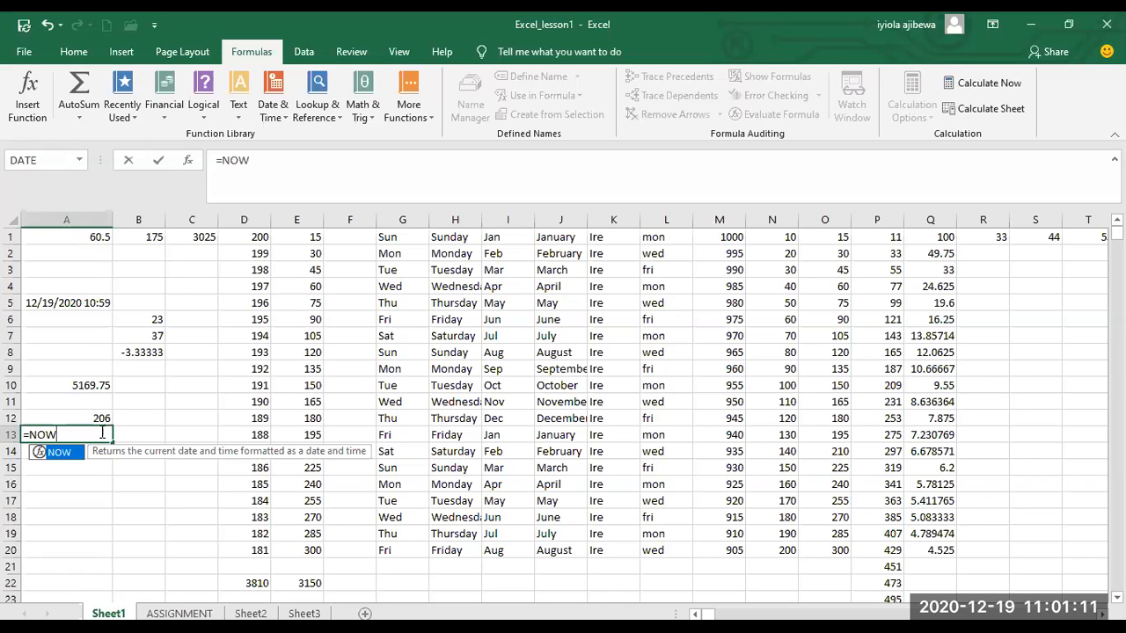
pyautogui.write('*')
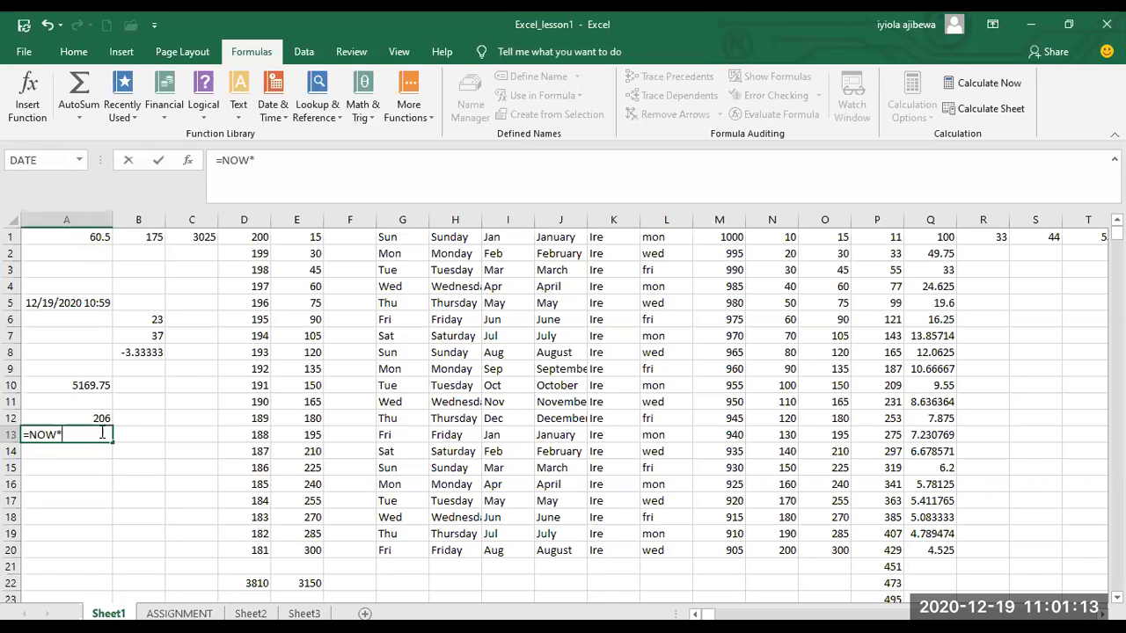
pyautogui.write('(')
pyautogui.click(102, 433)
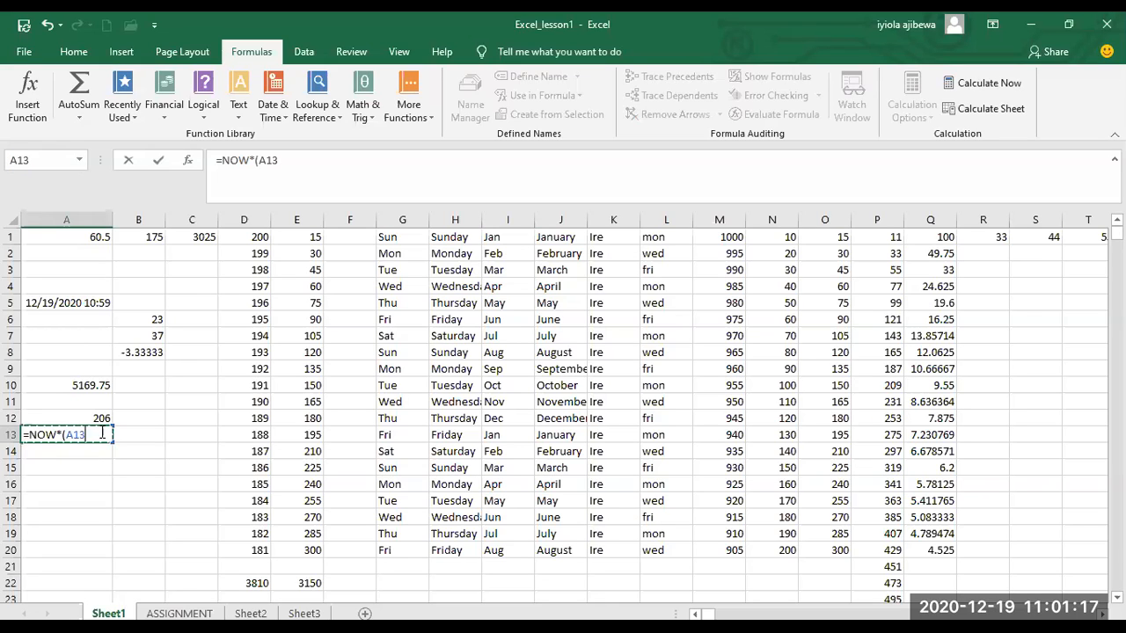
pyautogui.press('BackSpace')
pyautogui.press('BackSpace')
pyautogui.press('BackSpace')
pyautogui.press('BackSpace')
pyautogui.press('BackSpace')
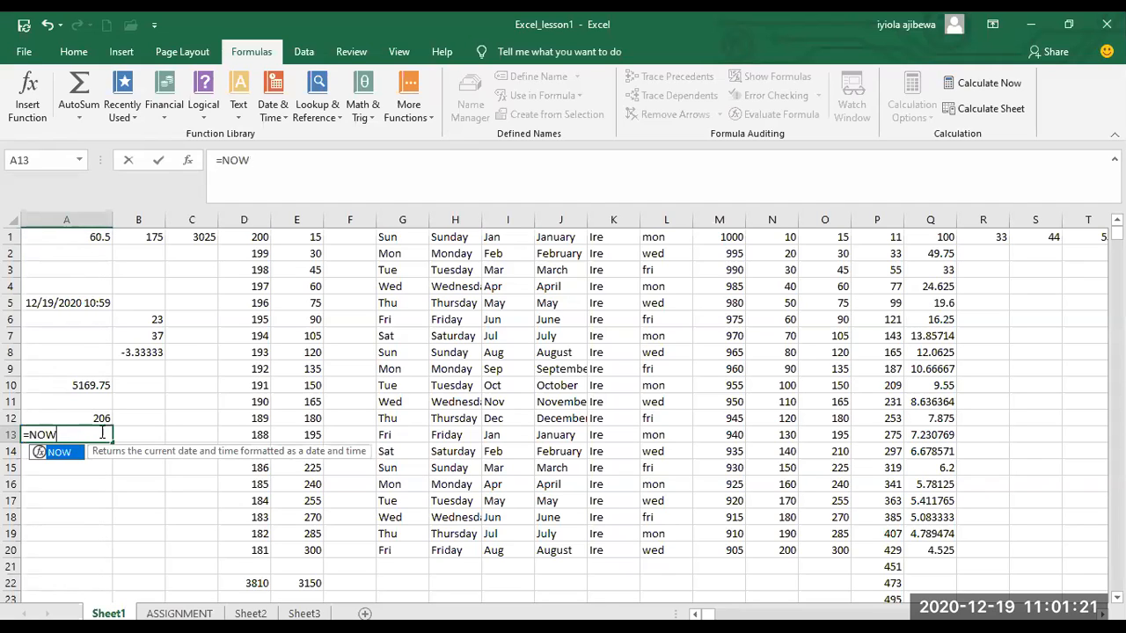
# Complete the NOW formula in cell A13 with empty parentheses and enter it.
pyautogui.write('(')
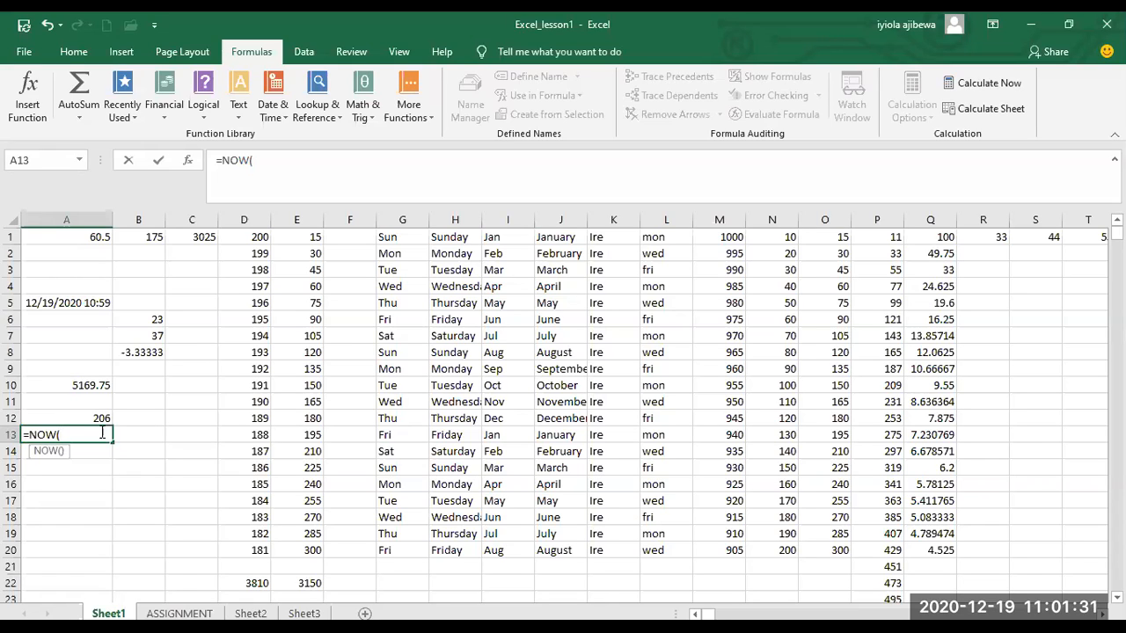
pyautogui.write(')')
pyautogui.press('Return')
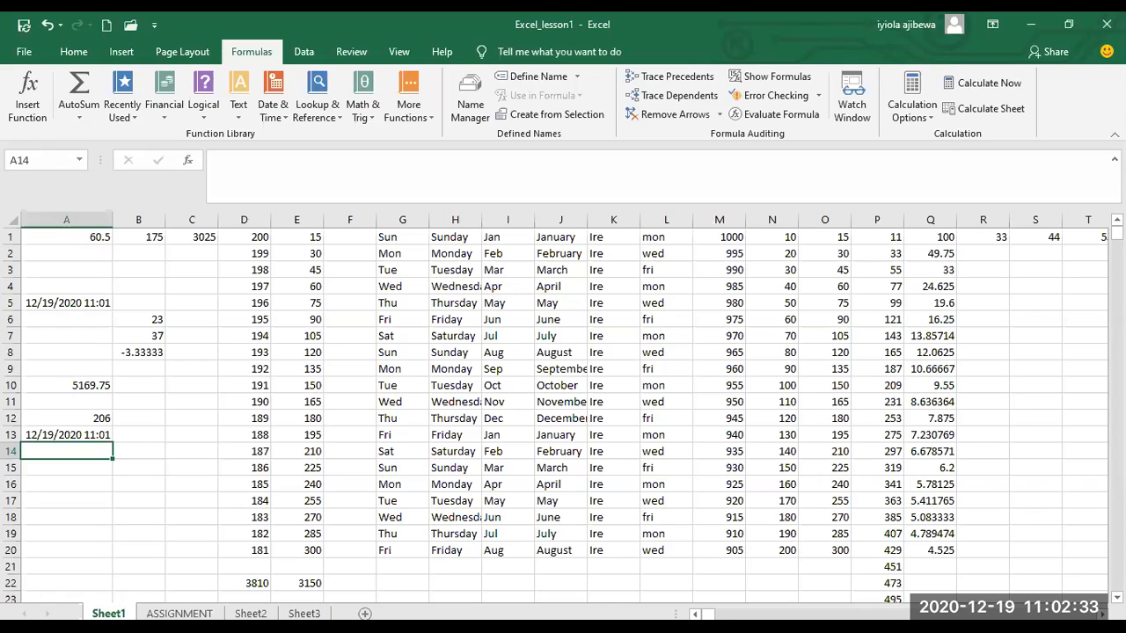
# Enter a formula in cell A14 consisting of the function name MAX without any arguments.
pyautogui.write('=')
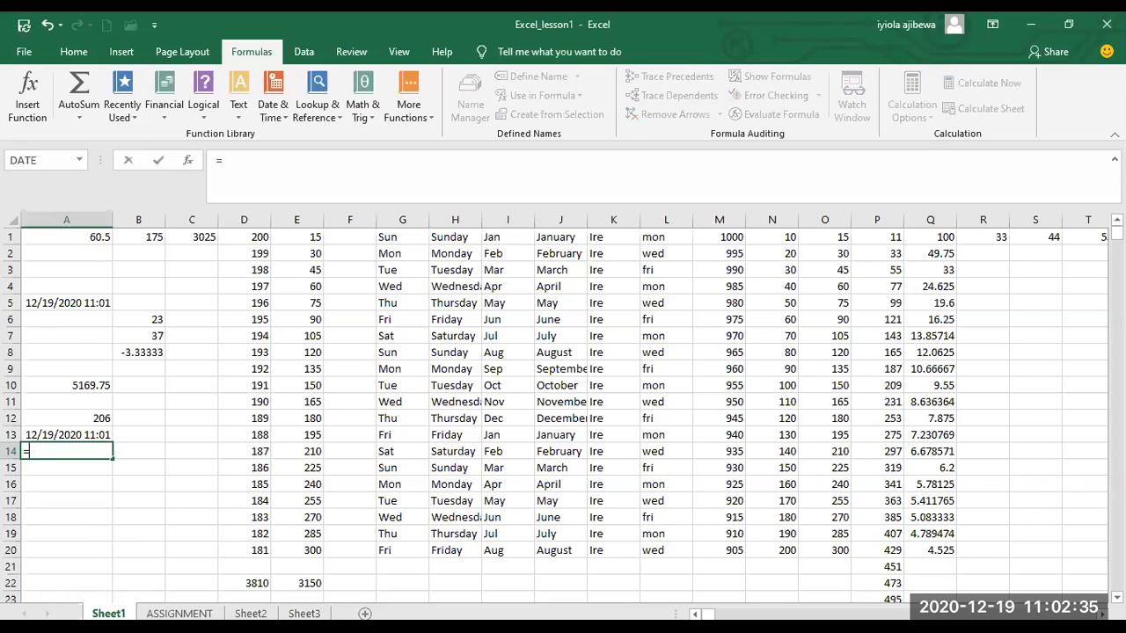
pyautogui.click(104, 451)
pyautogui.write('MAX')
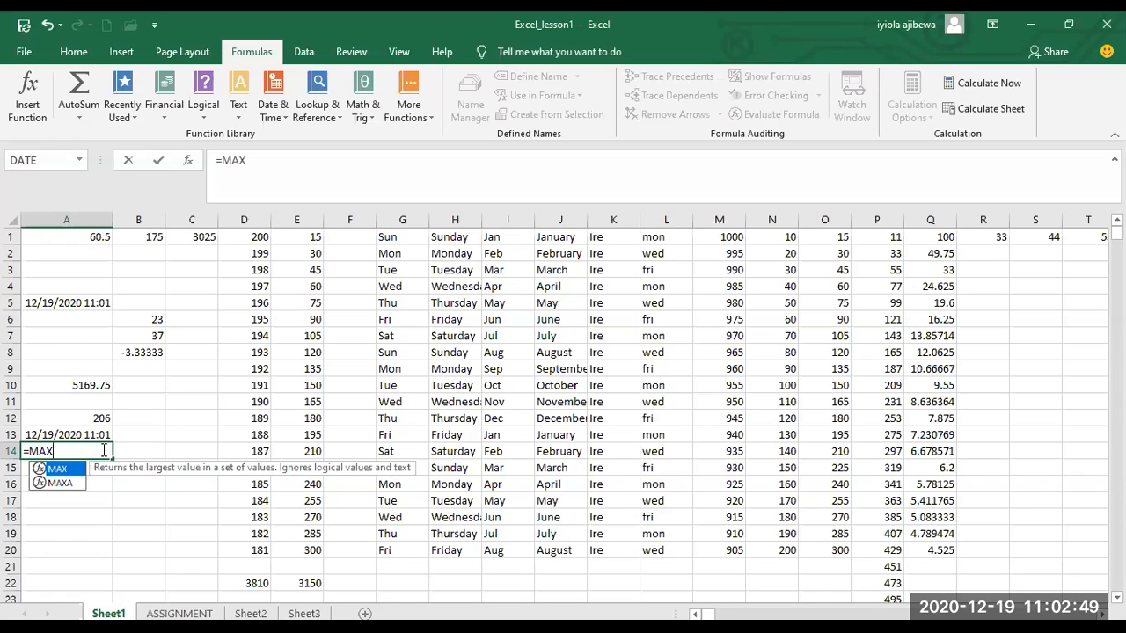
pyautogui.press('Return')
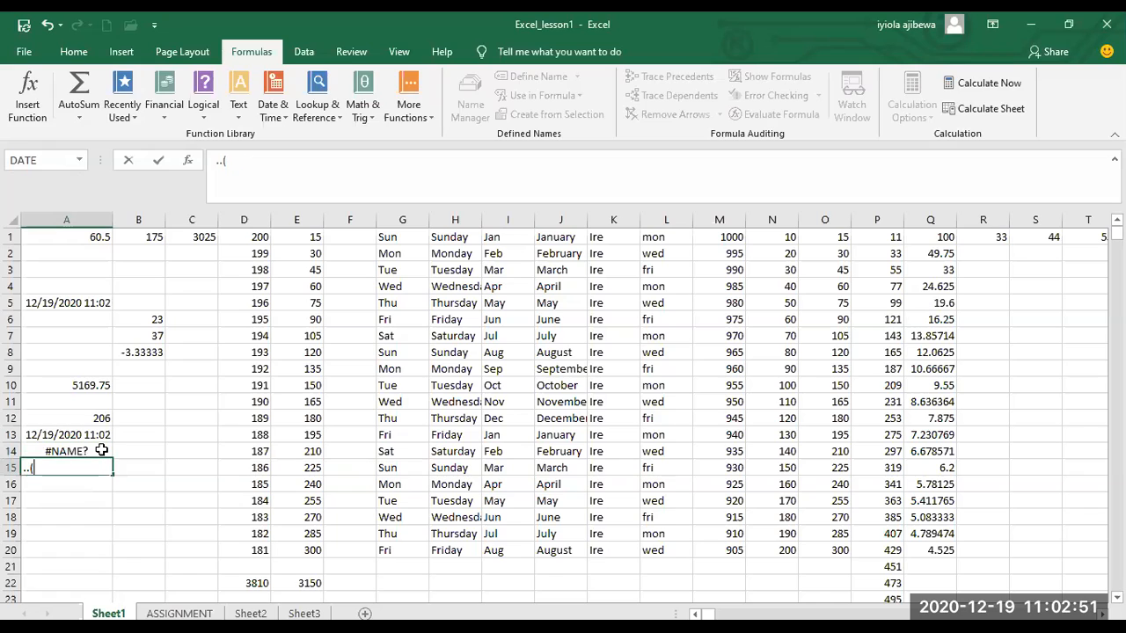
pyautogui.write('..(')
pyautogui.click(102, 450)
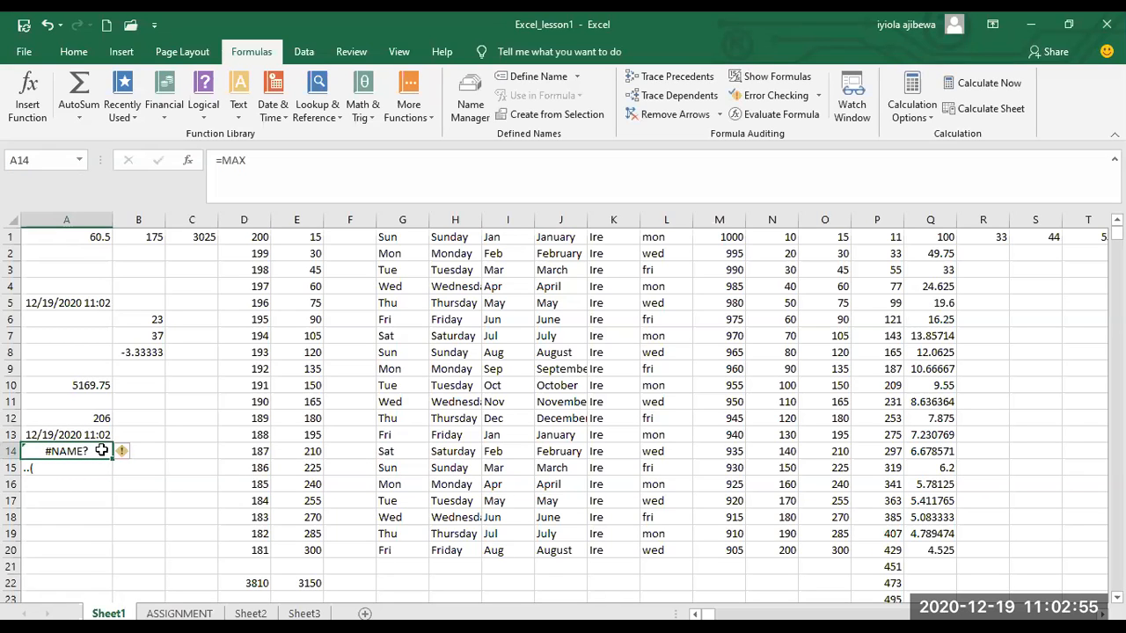
pyautogui.click(72, 474)
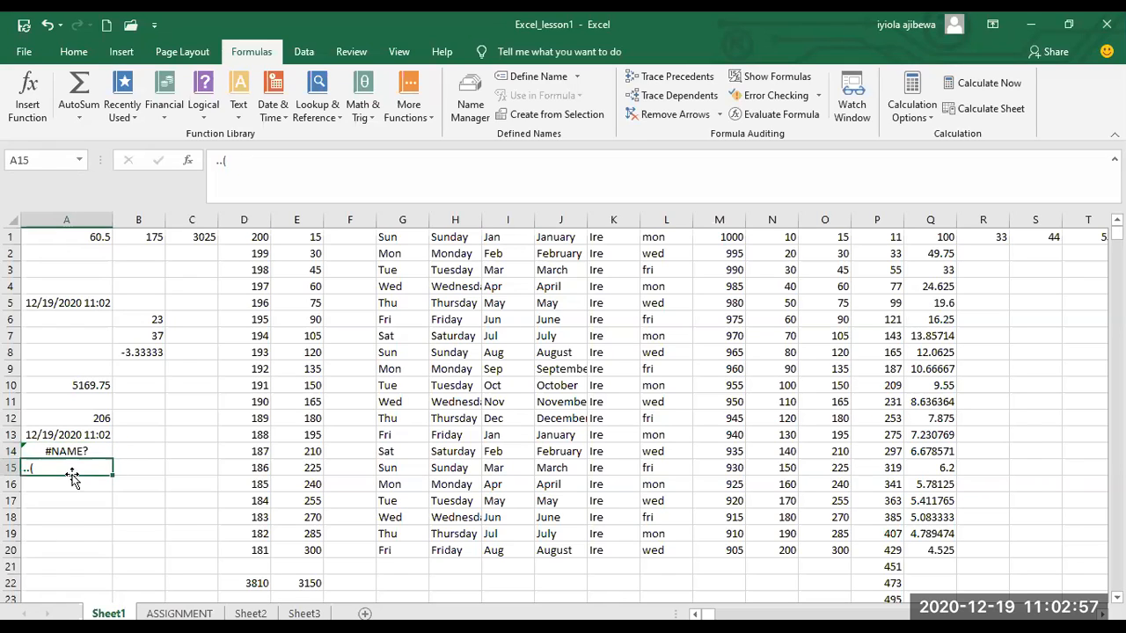
pyautogui.press('BackSpace')
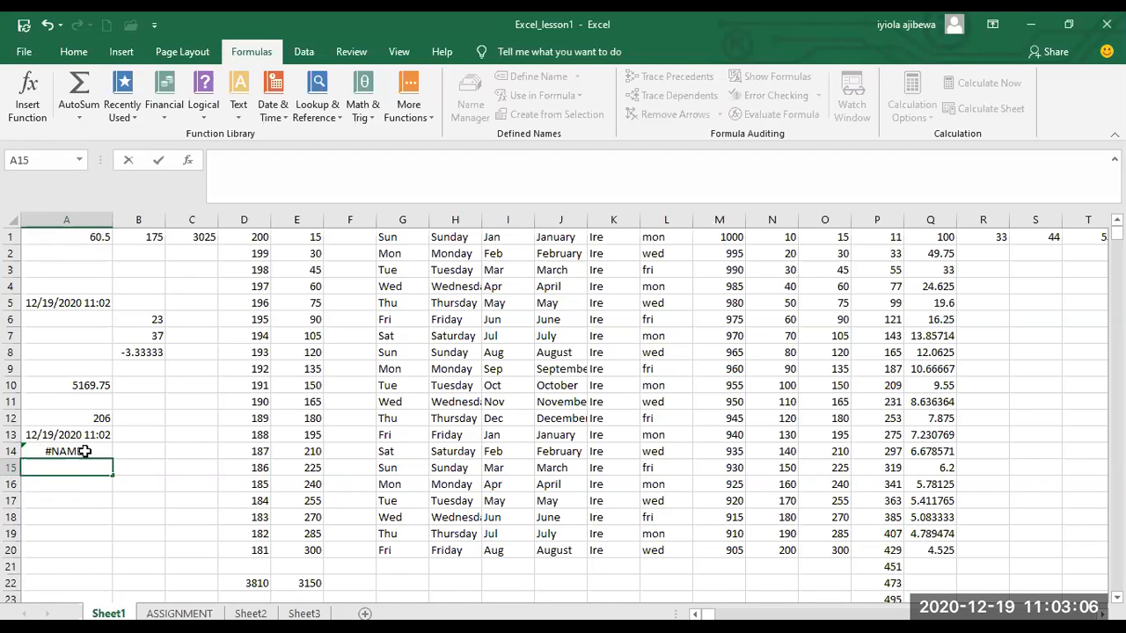
# Complete the MAX formula in cell A14 with the ranges D1:D20 and M1:M20 as arguments and enter it.
pyautogui.doubleClick(84, 451)
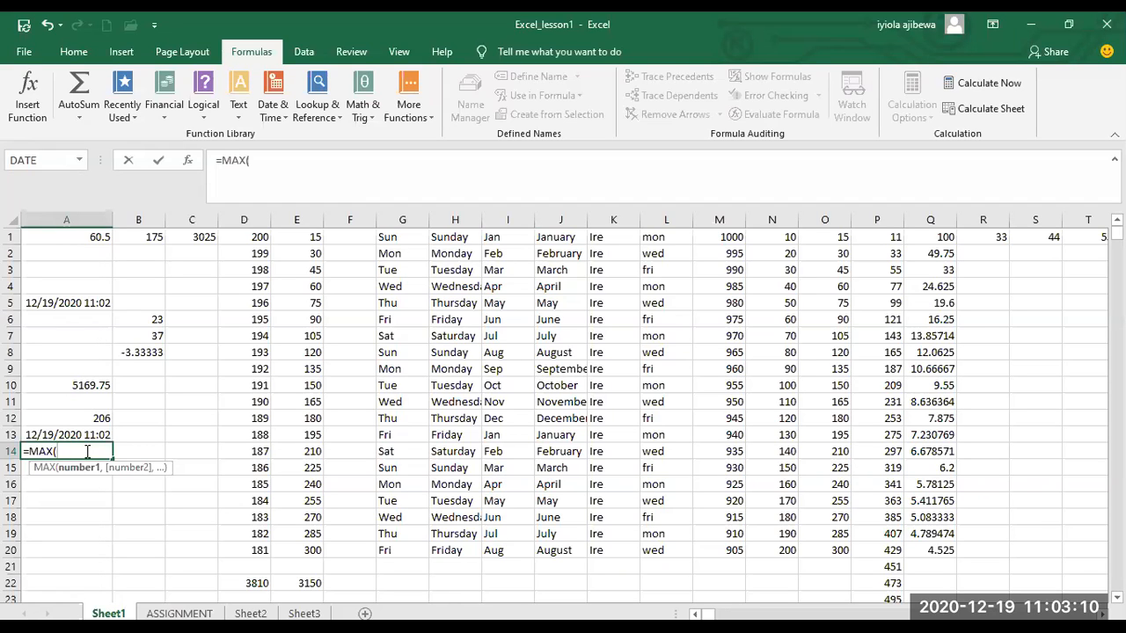
pyautogui.write('D1')
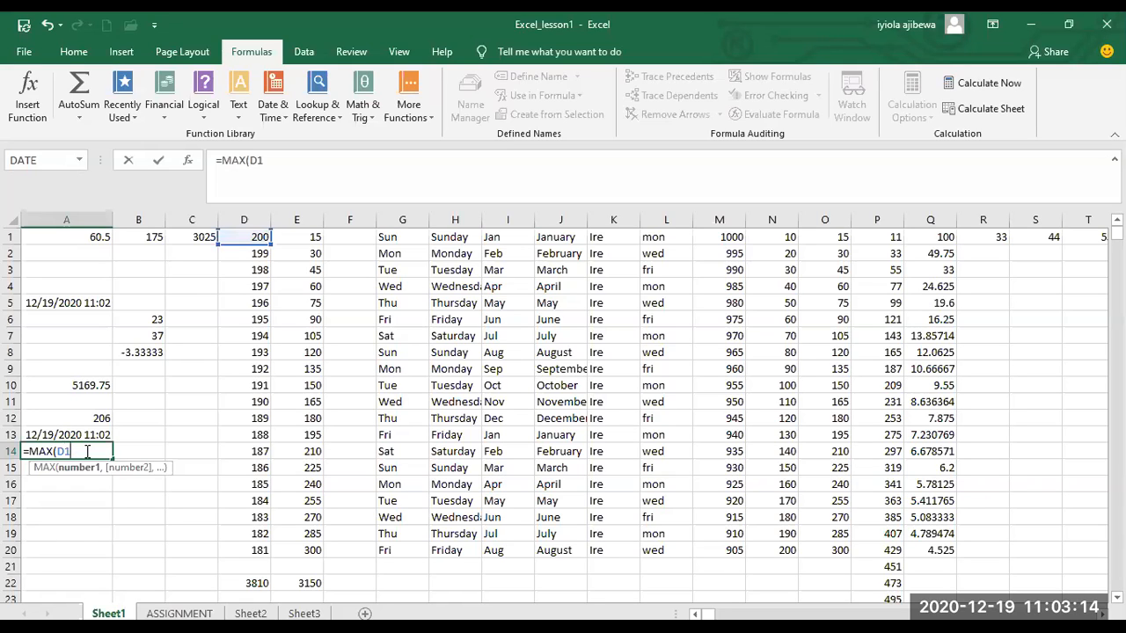
pyautogui.write(':D20')
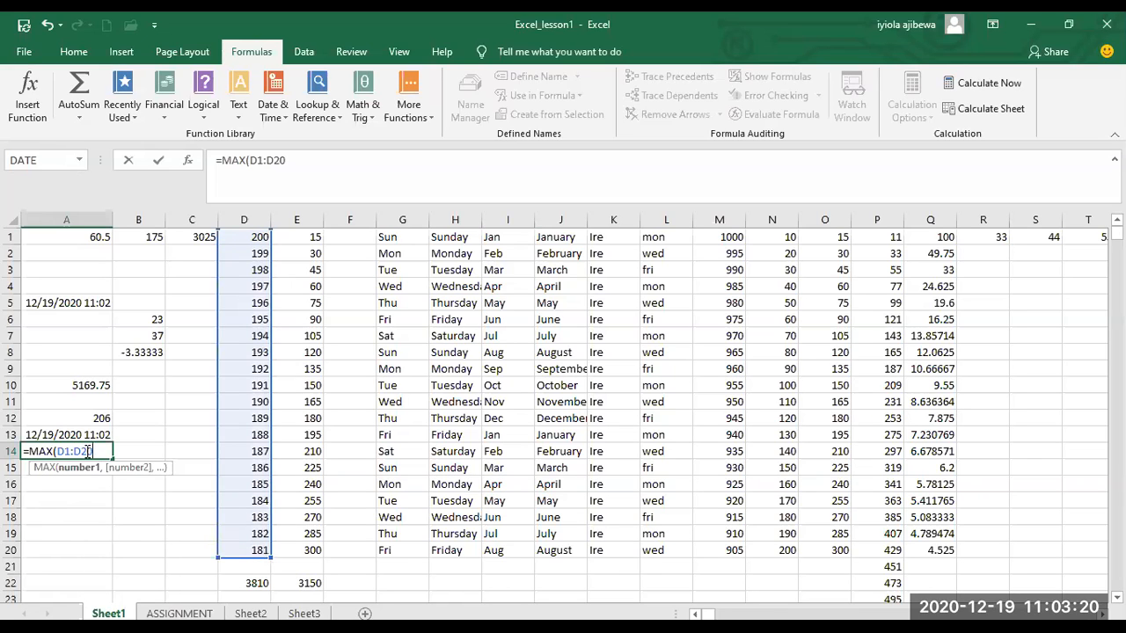
pyautogui.write(',')
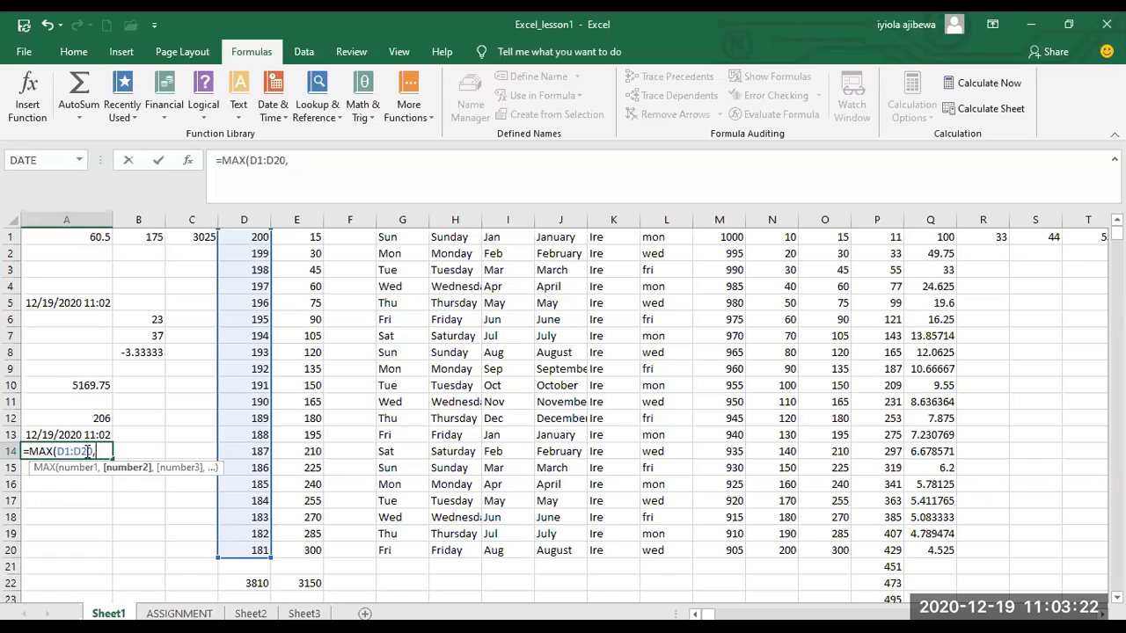
pyautogui.write('M1')
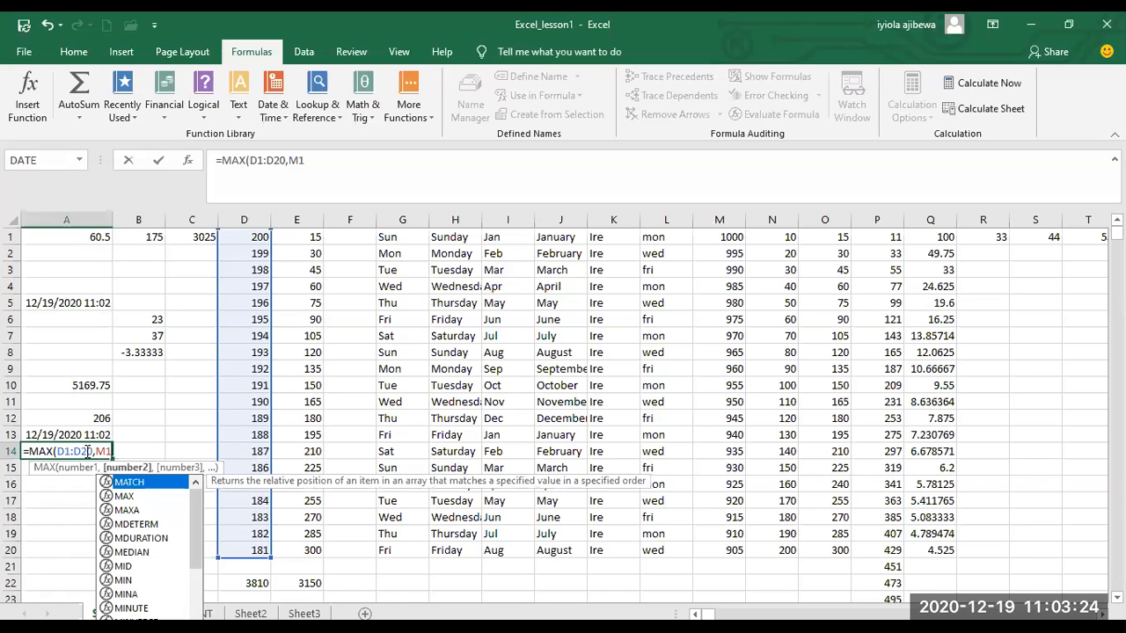
pyautogui.write(':M20')
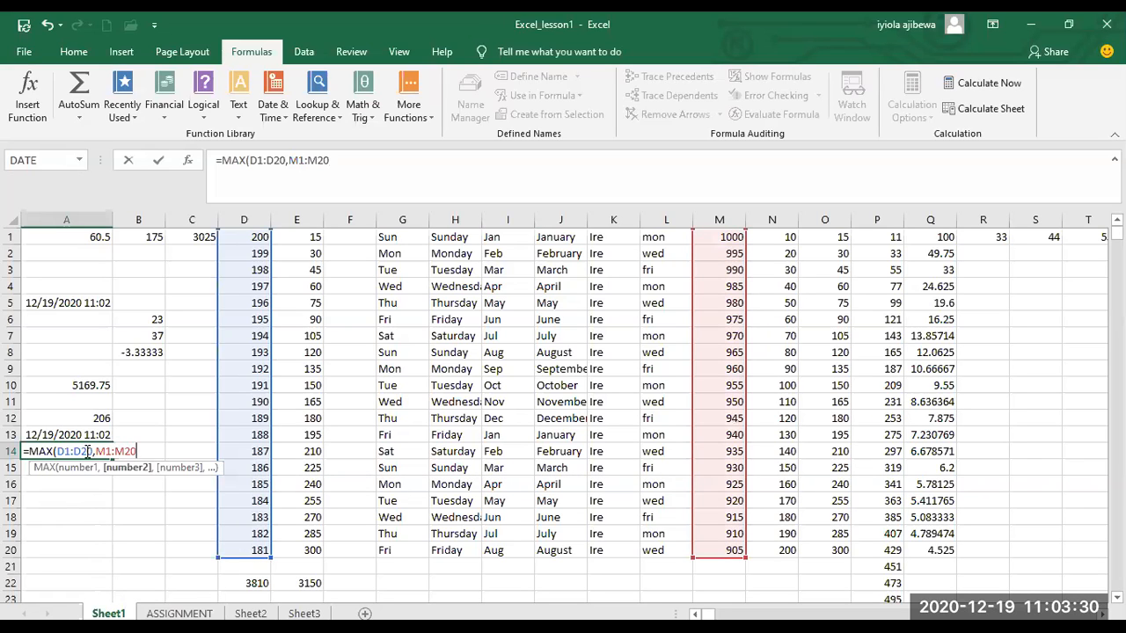
pyautogui.write(')')
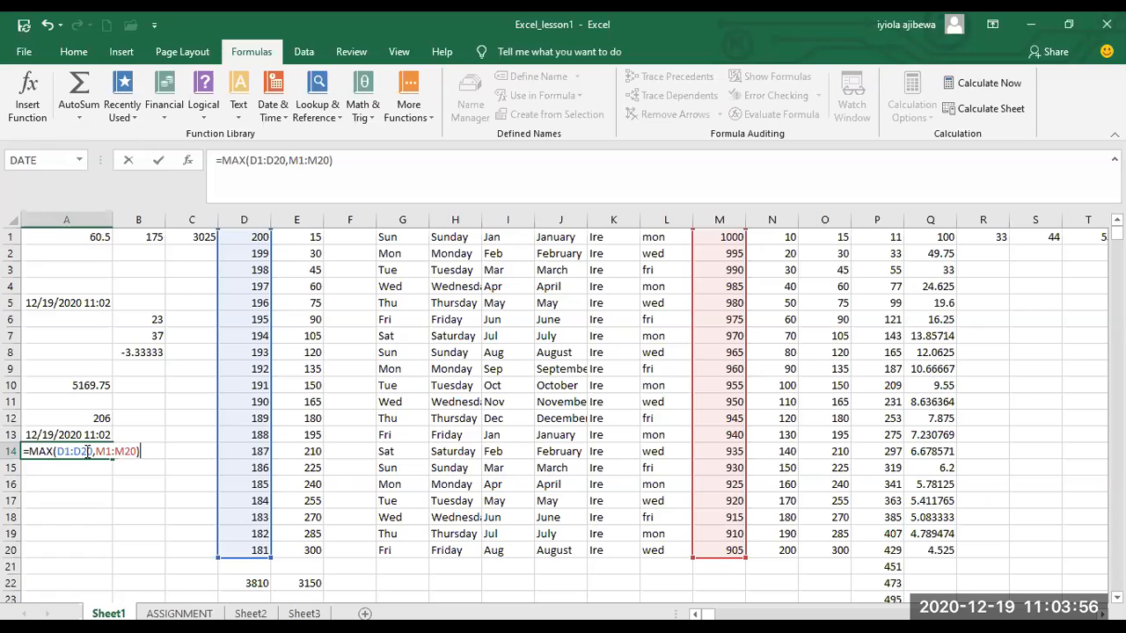
pyautogui.press('Return')
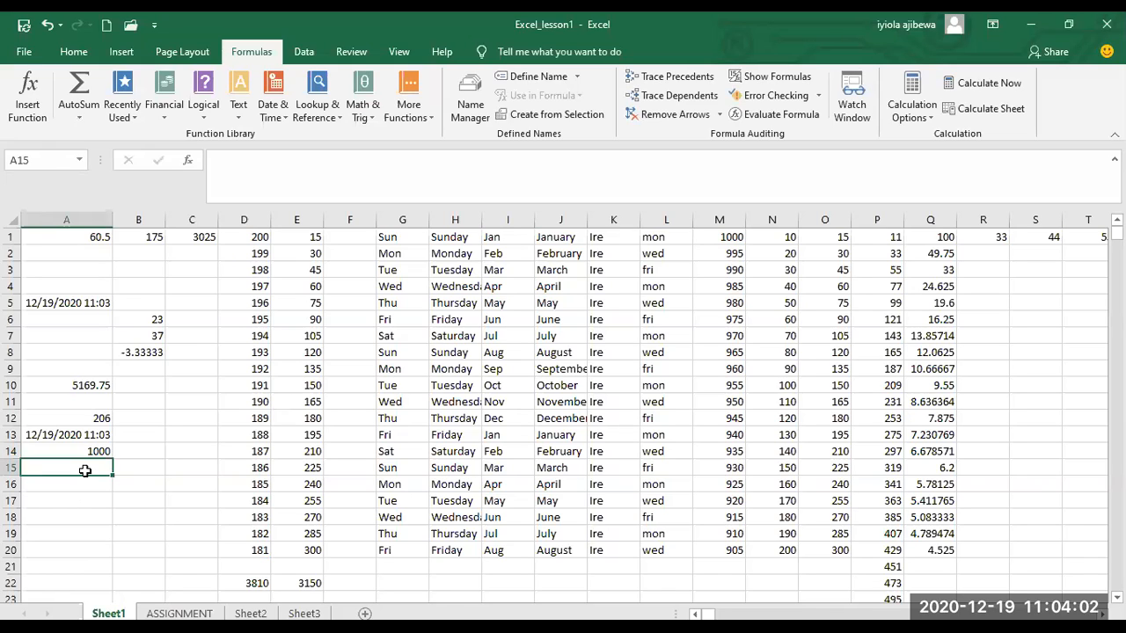
# Start a MIN formula in cell A15 with the range D1:D20 as its first argument.
pyautogui.doubleClick(84, 470)
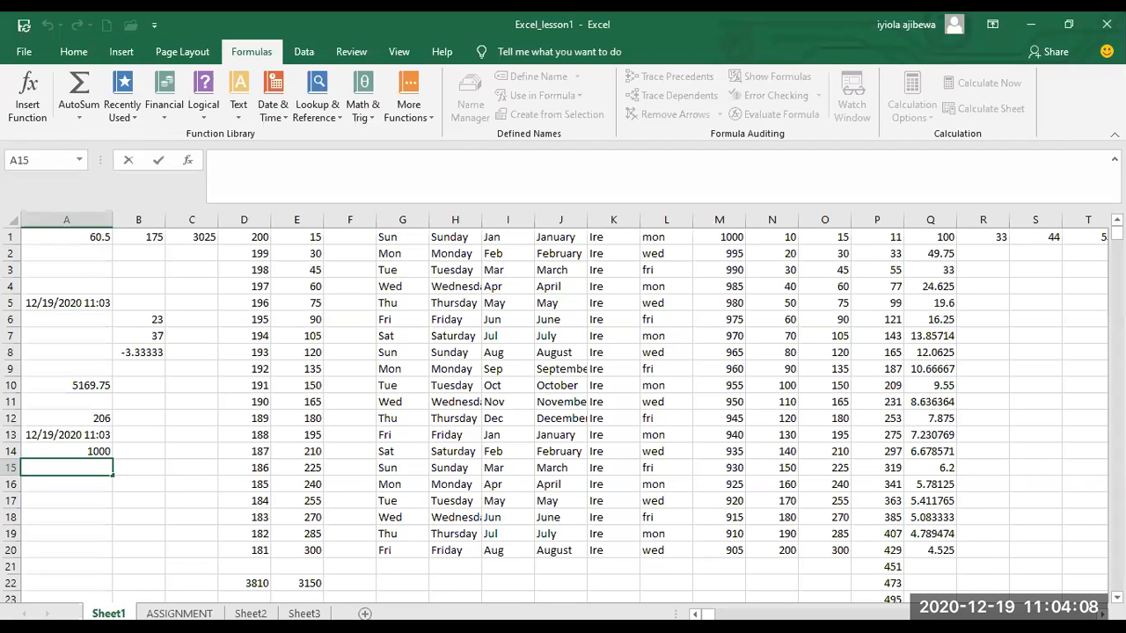
pyautogui.write('=')
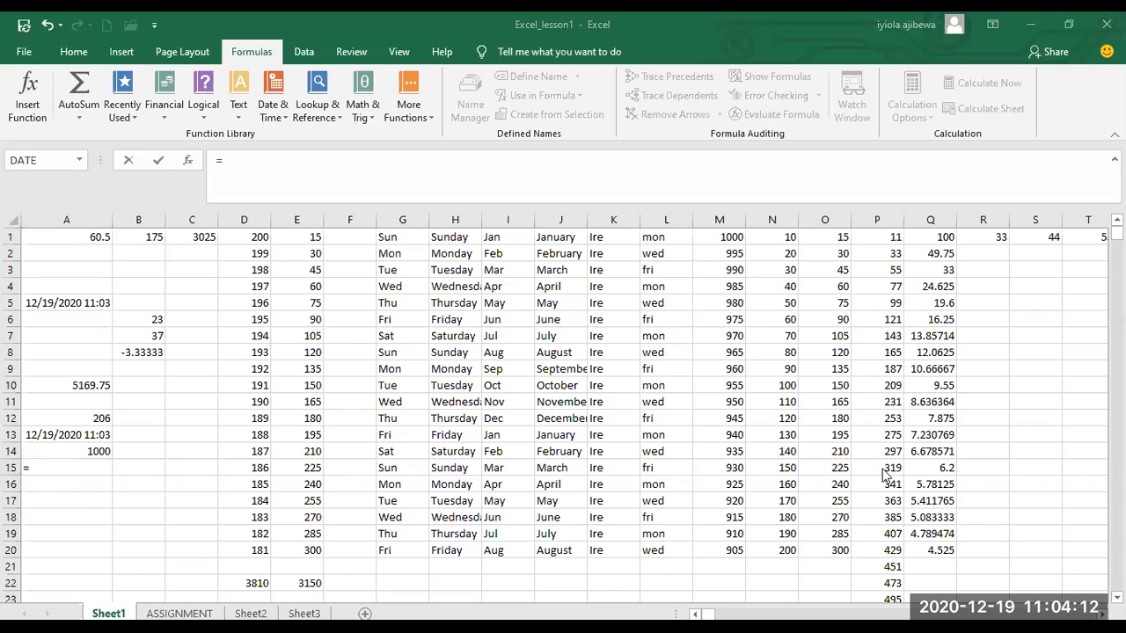
pyautogui.click(96, 463)
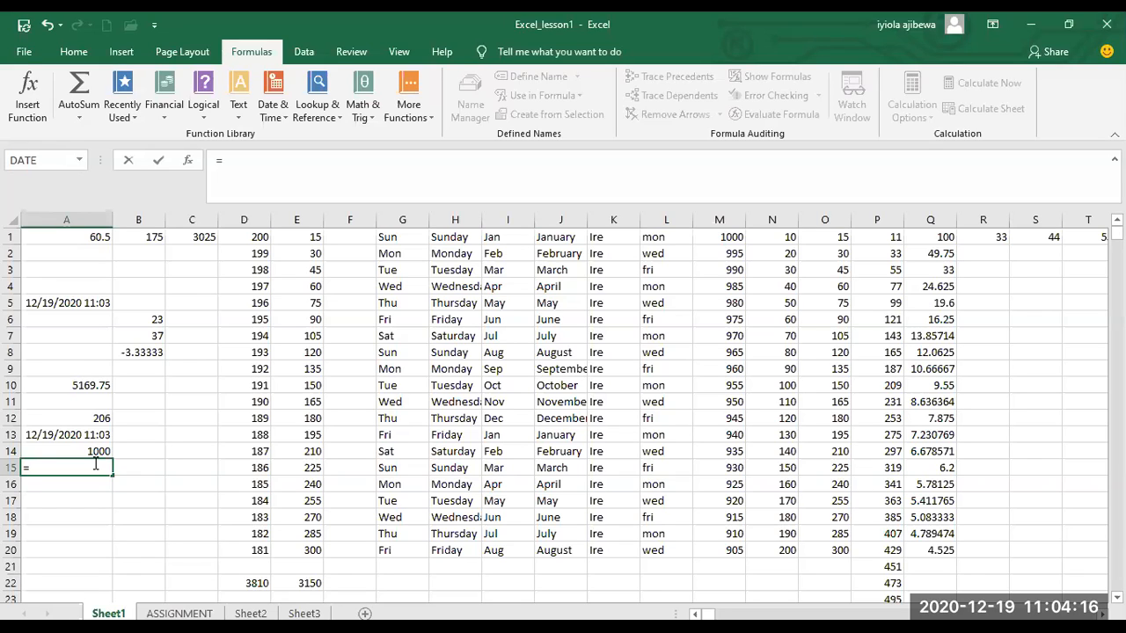
pyautogui.write('MIN(')
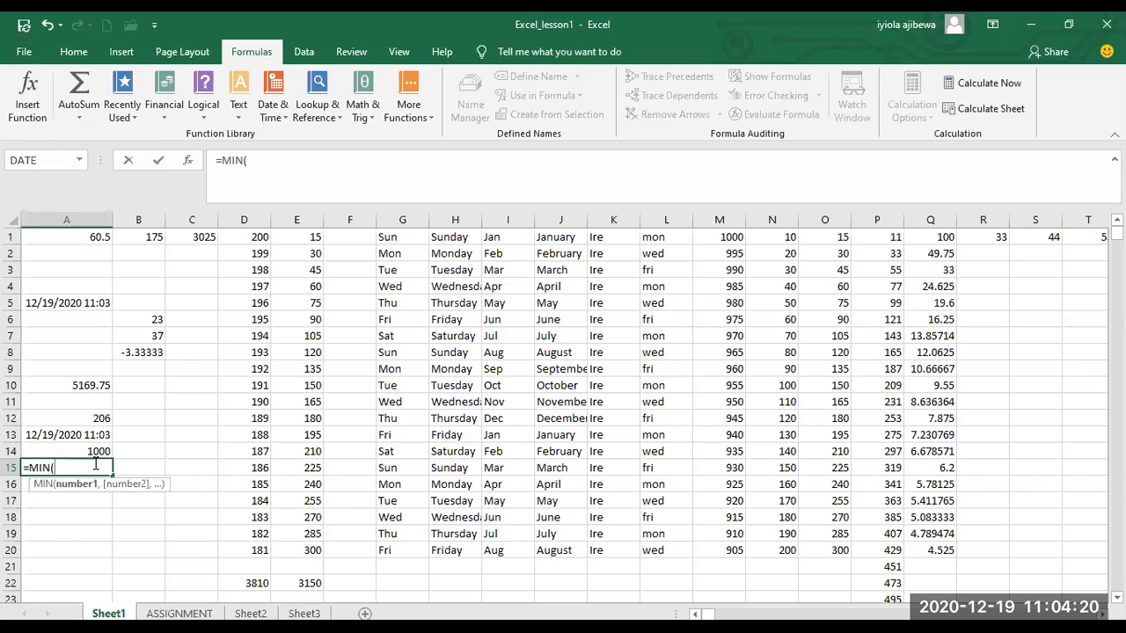
pyautogui.write('D1"')
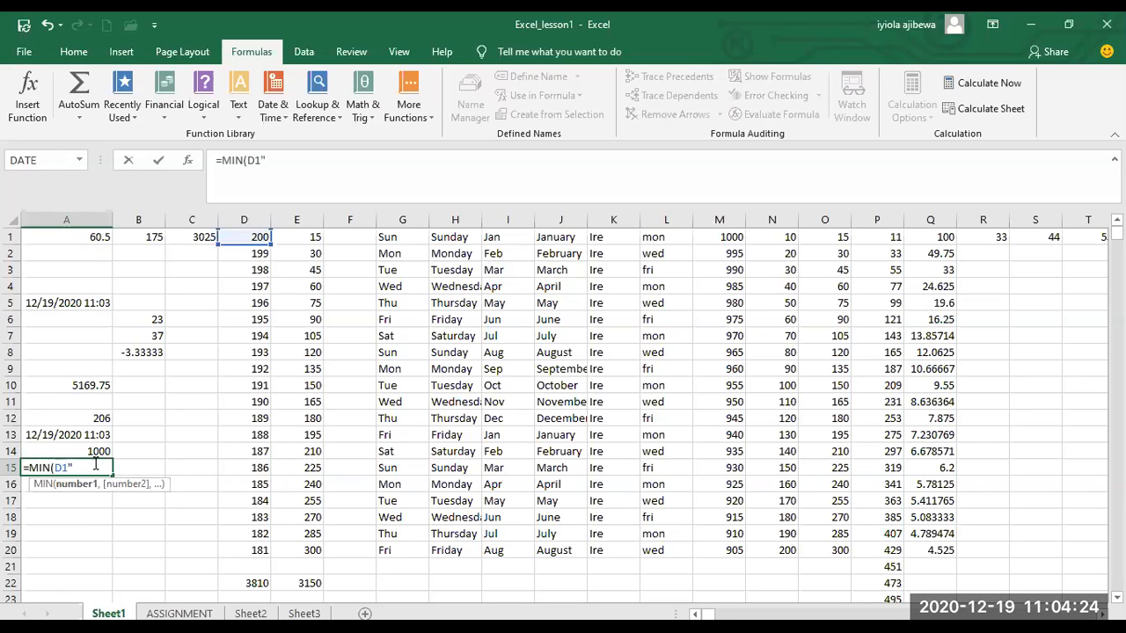
pyautogui.press('BackSpace')
pyautogui.write(':D20,')
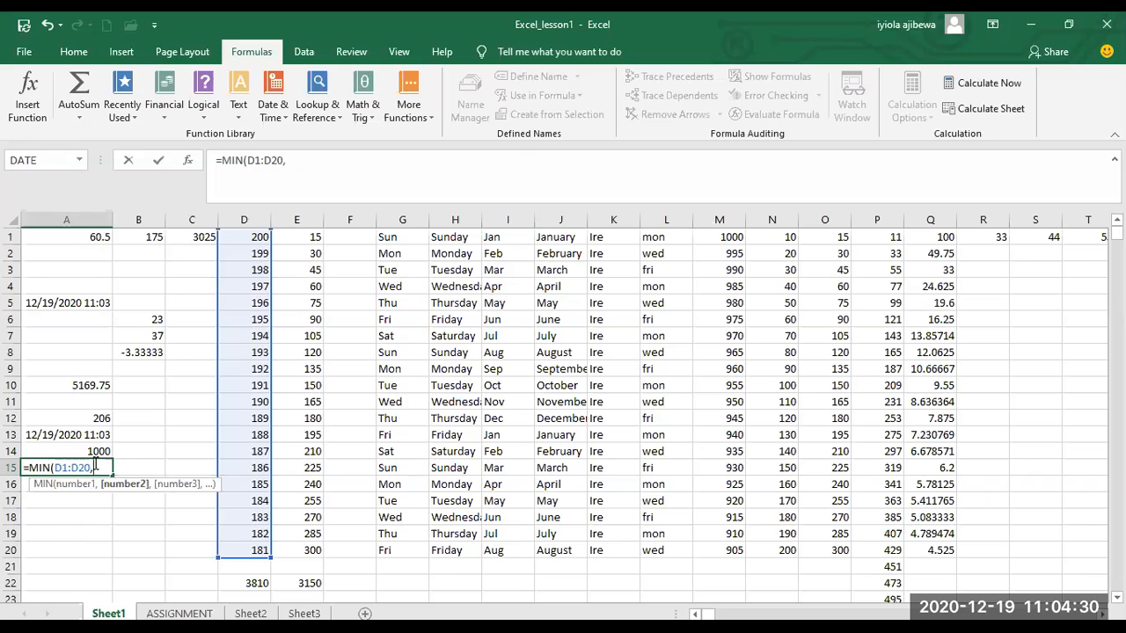
pyautogui.write('m')
# Add the range M1:M20 as the second argument of the MIN formula in cell A15 and enter the formula.
pyautogui.press('BackSpace')
pyautogui.write('M1')
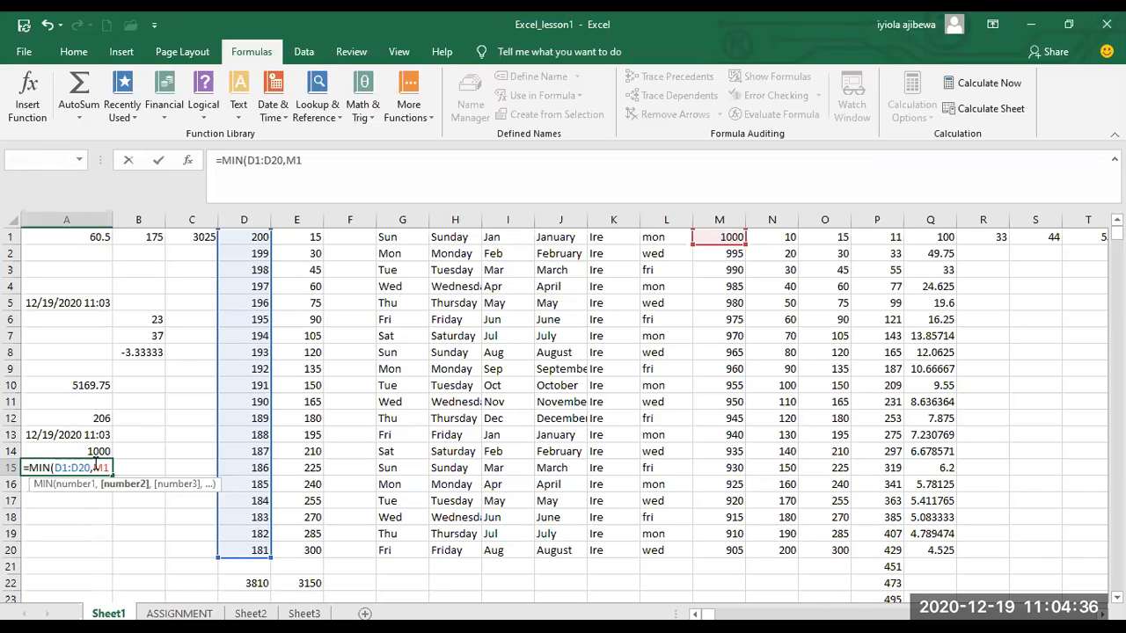
pyautogui.press('Return')
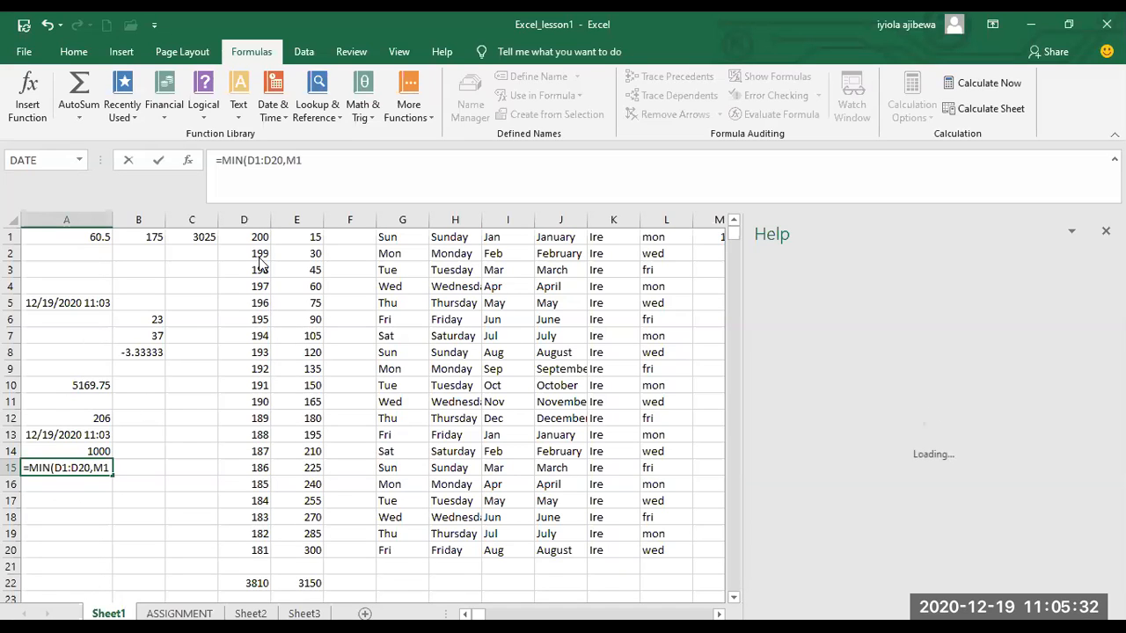
pyautogui.write(':M20)')
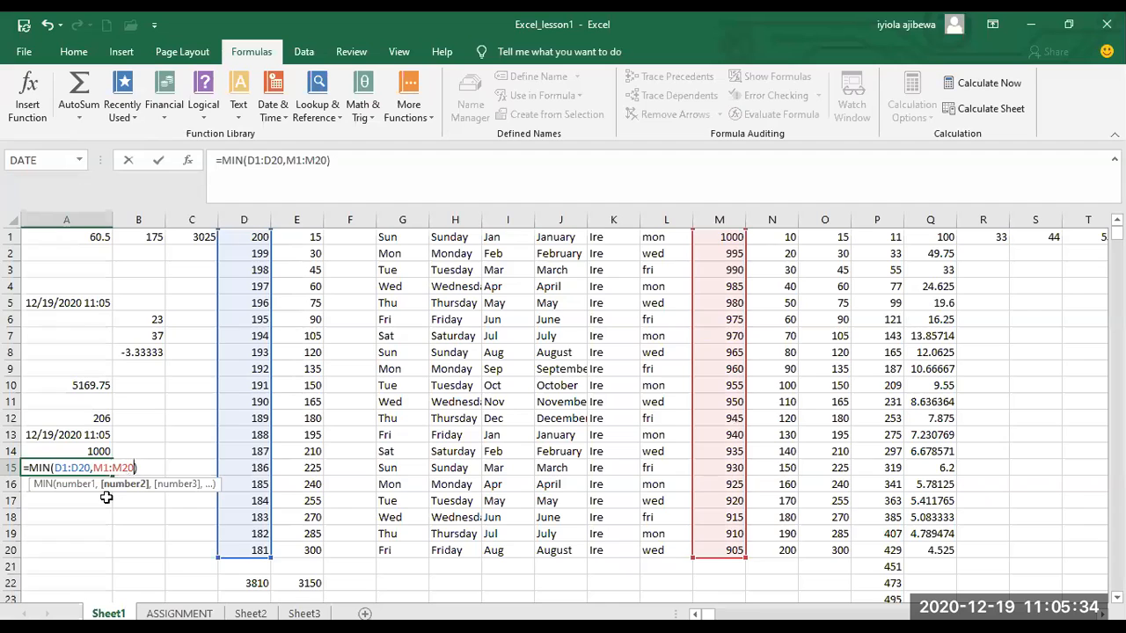
pyautogui.press('Return')
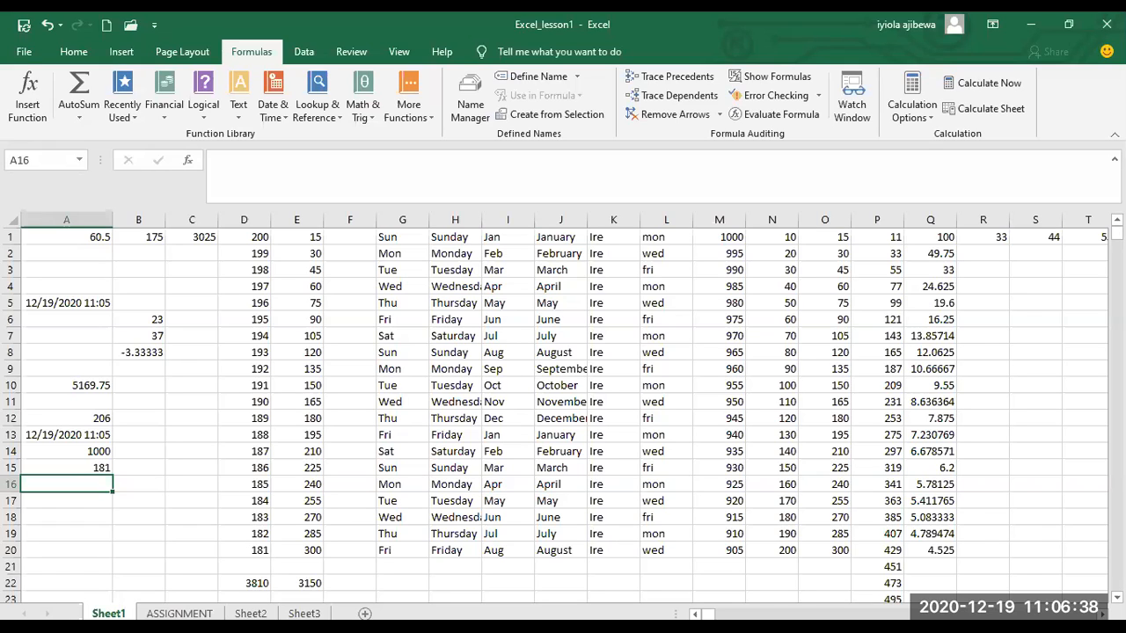
# Write an AVERAGE formula over the range D1:D20 in cell A16.
pyautogui.write('=')
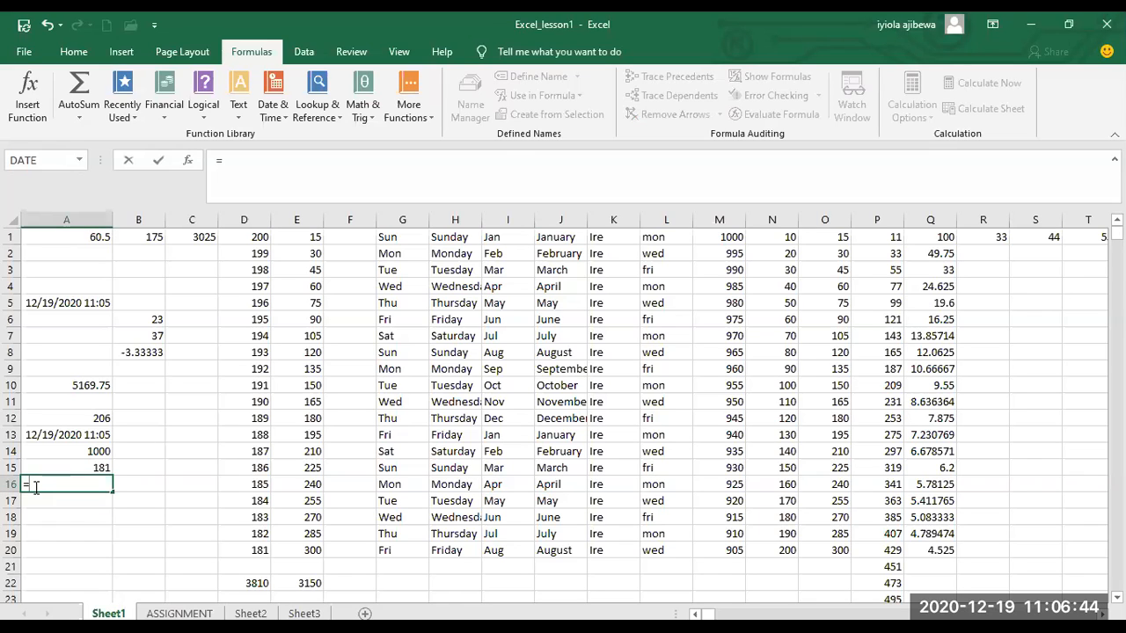
pyautogui.write('AVERAGE')
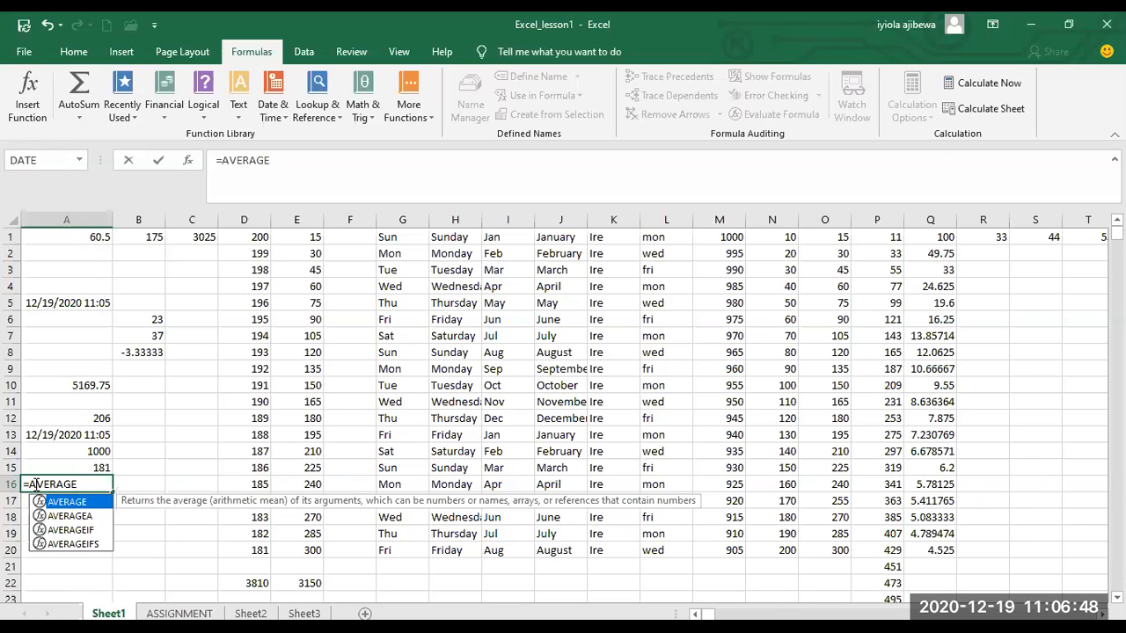
pyautogui.write('(')
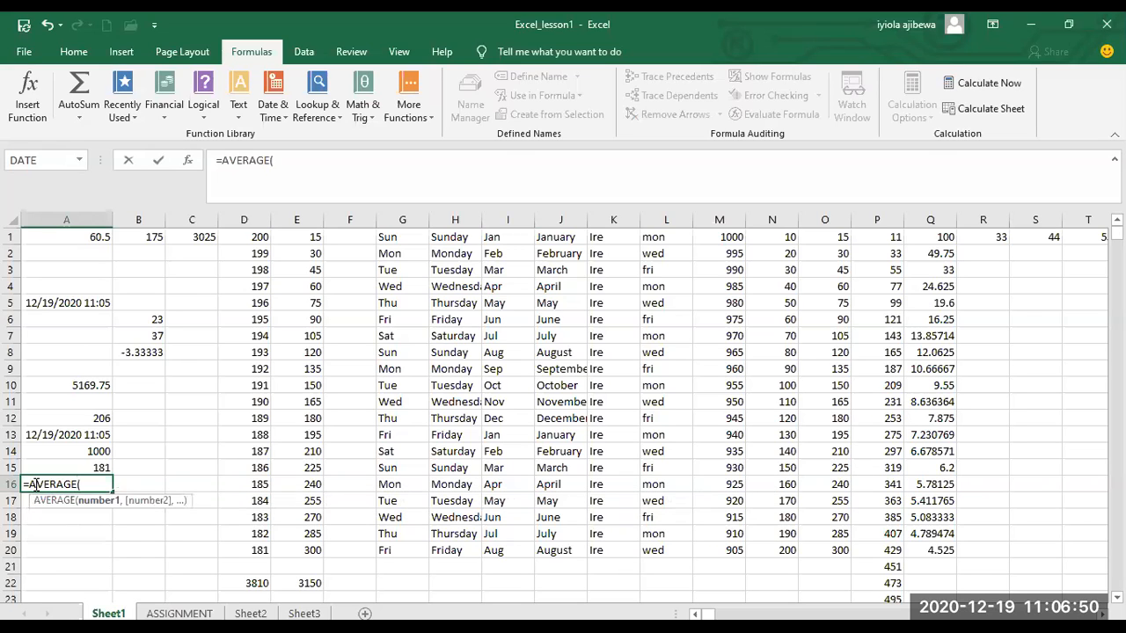
pyautogui.write('D1:')
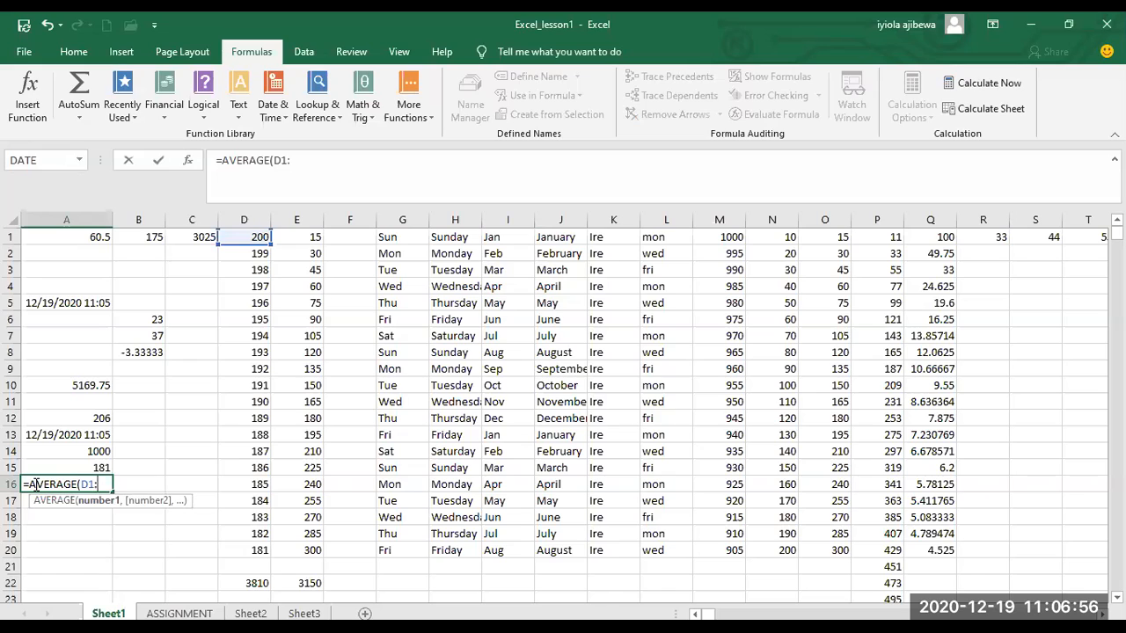
pyautogui.write('D20')
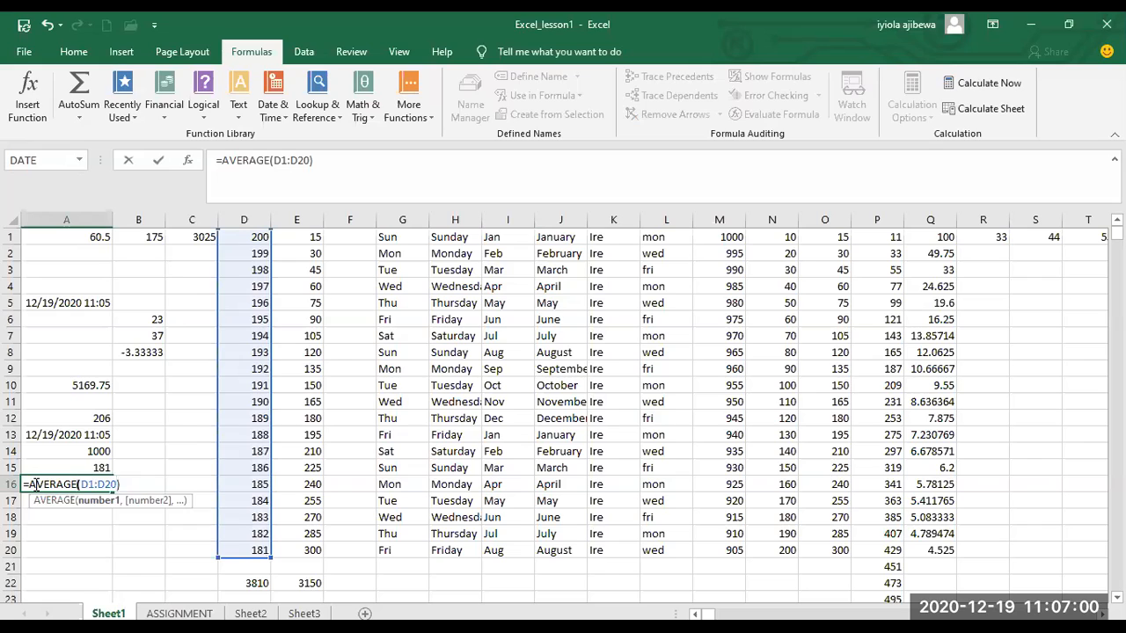
pyautogui.write(')')
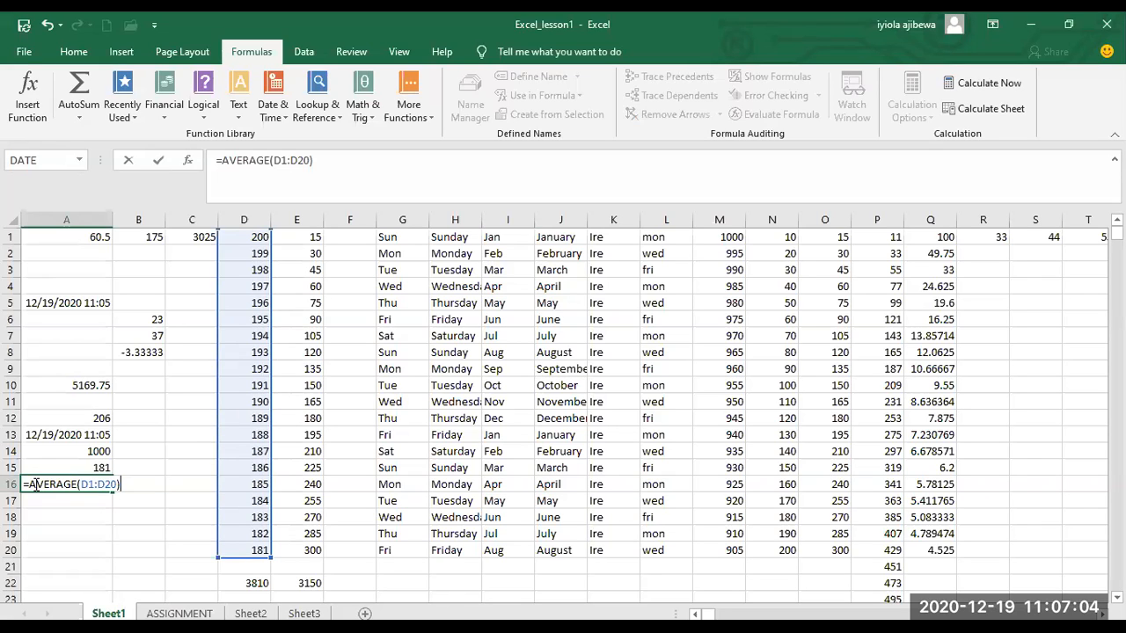
# Shorten the range of the AVERAGE formula in cell A16 to D1:D5 and enter the formula.
pyautogui.press('BackSpace')
pyautogui.press('BackSpace')
pyautogui.press('BackSpace')
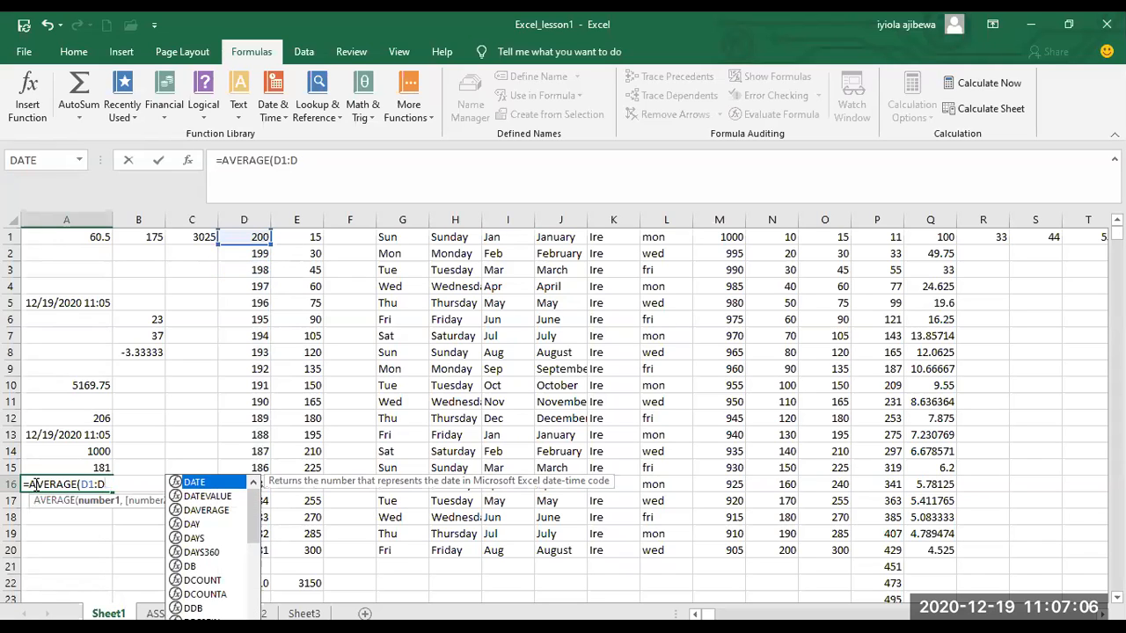
pyautogui.write('5')
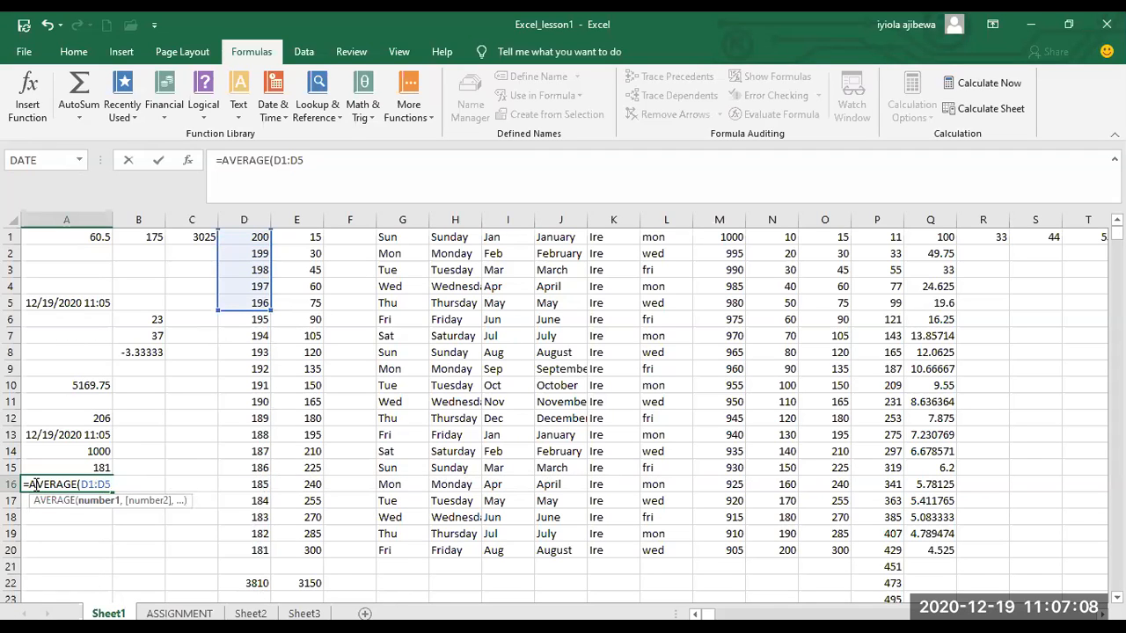
pyautogui.write(')')
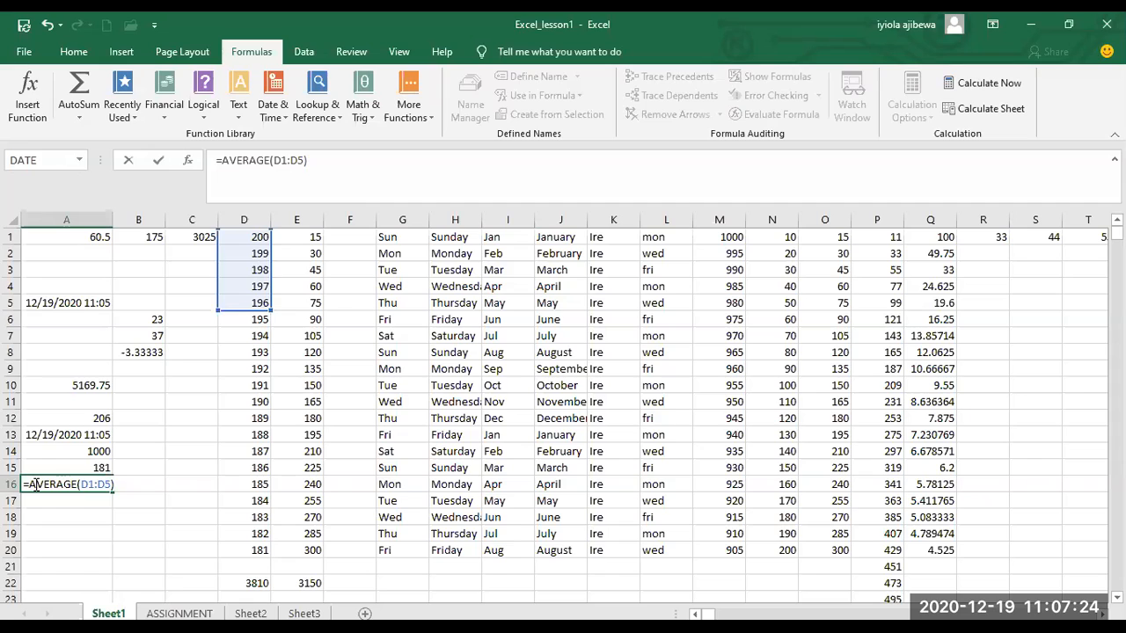
pyautogui.press('Return')
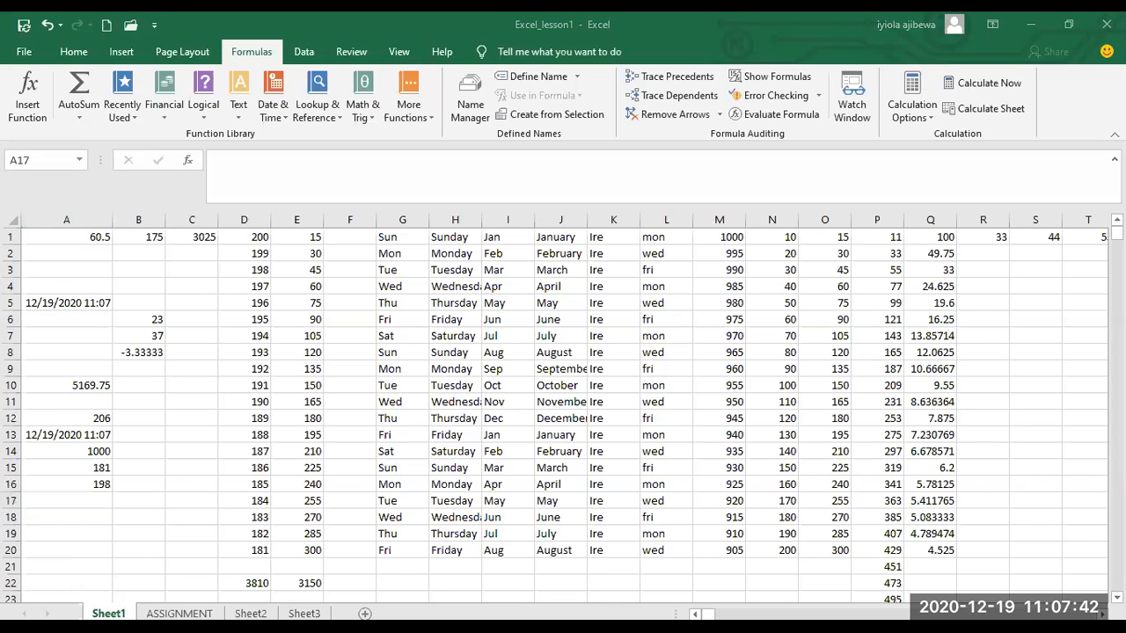
# Start an AVERAGE formula in cell A17 with the range D1:D5 as its first argument.
pyautogui.write('=')
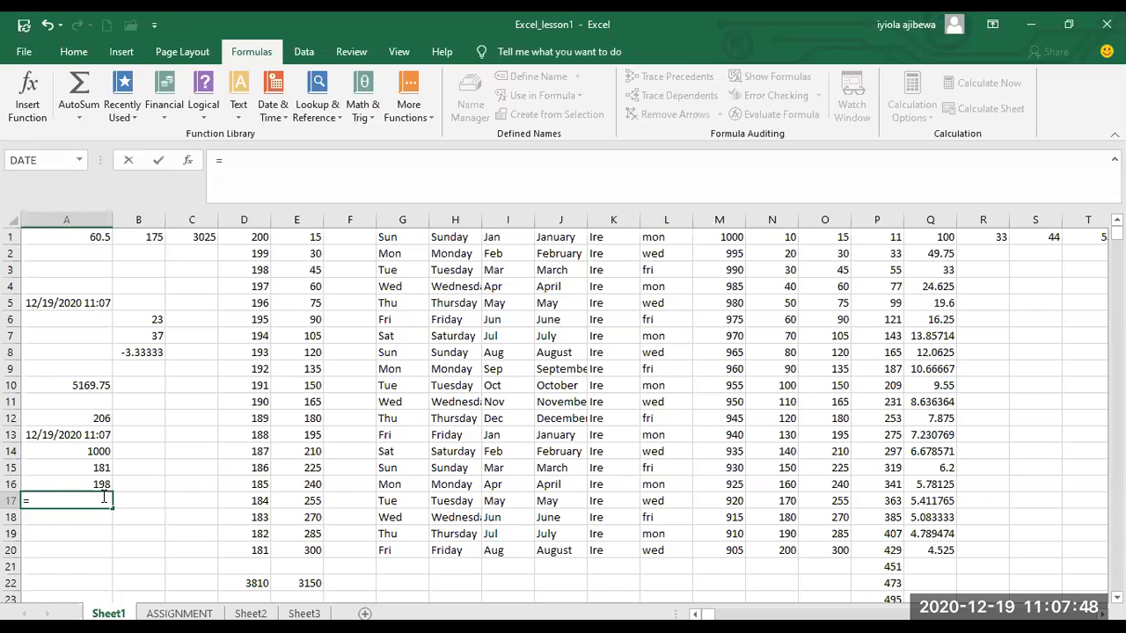
pyautogui.write('AVERAGE')
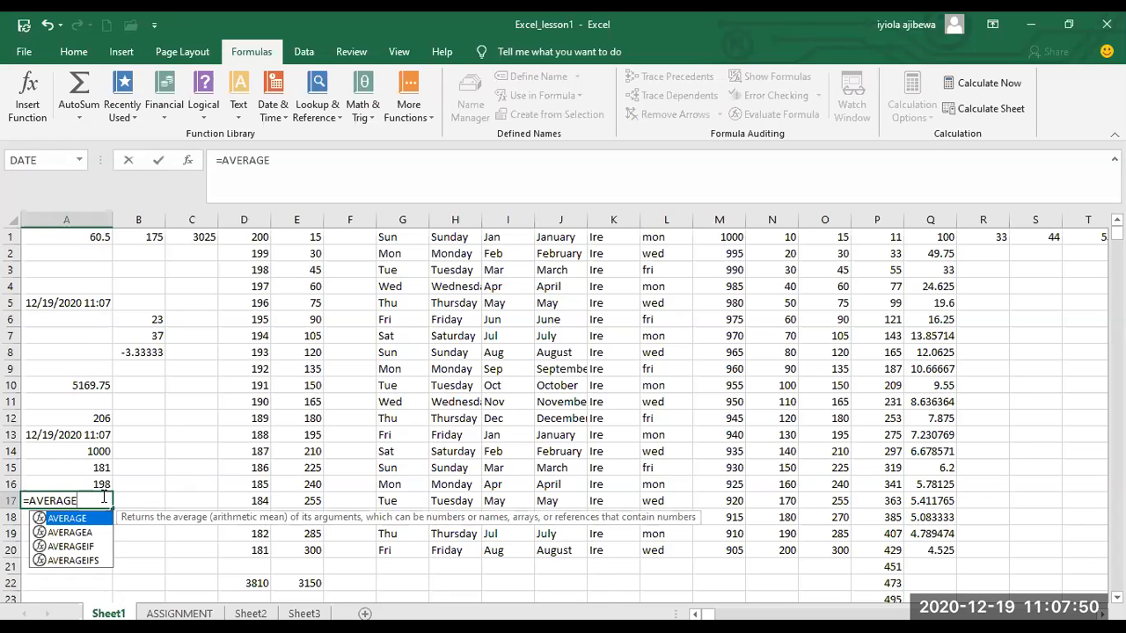
pyautogui.write('(')
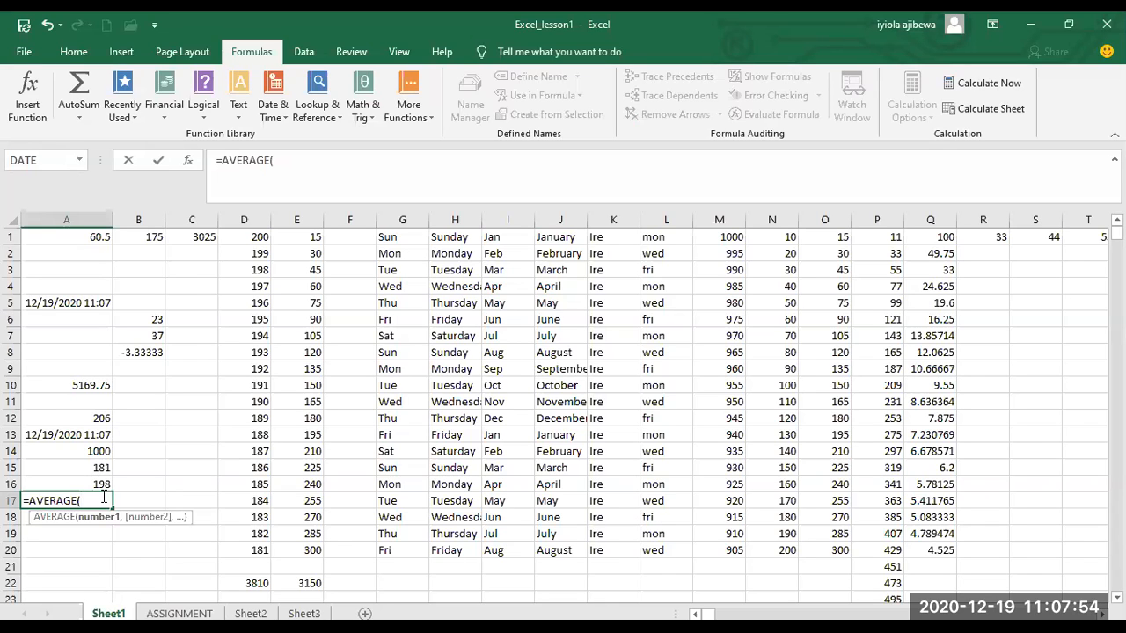
pyautogui.write('D1')
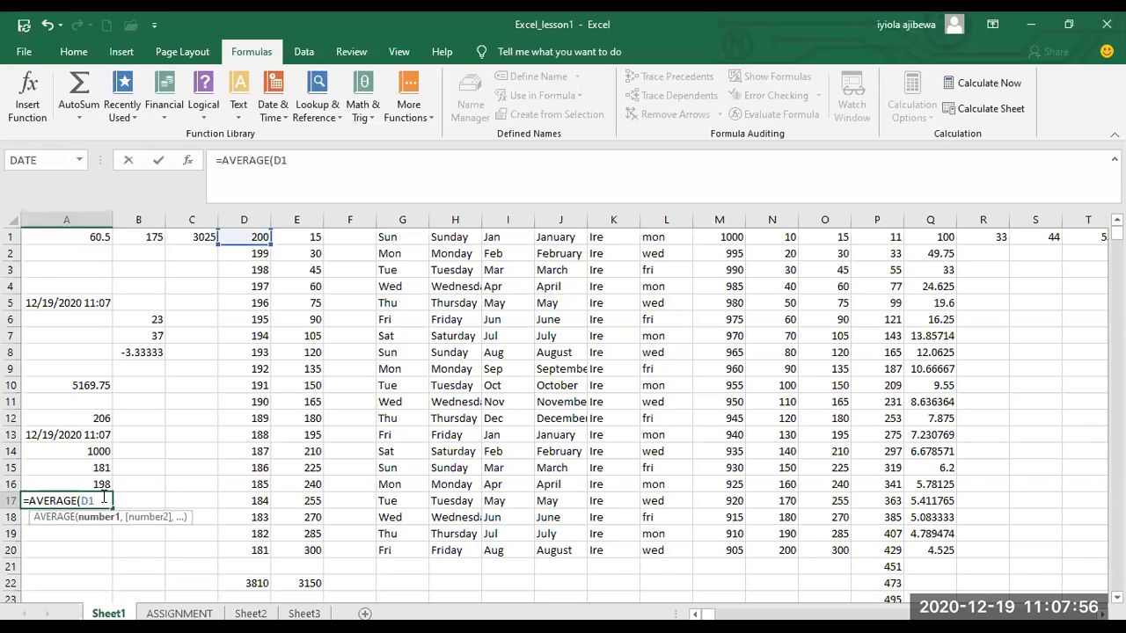
pyautogui.write(':D')
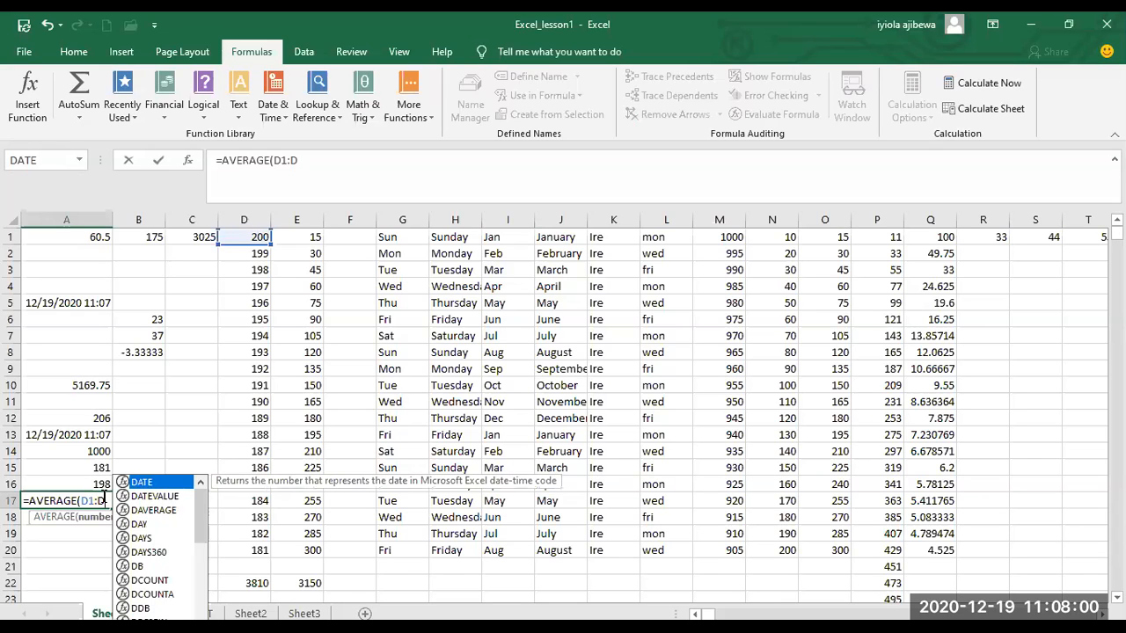
pyautogui.write('5,')
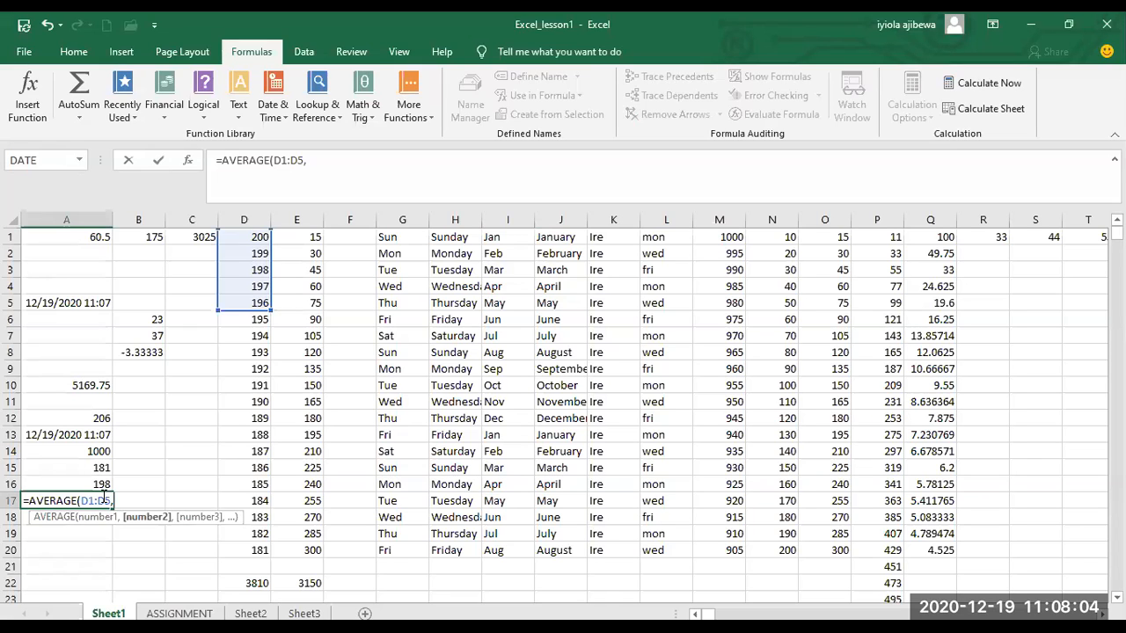
pyautogui.write('M')
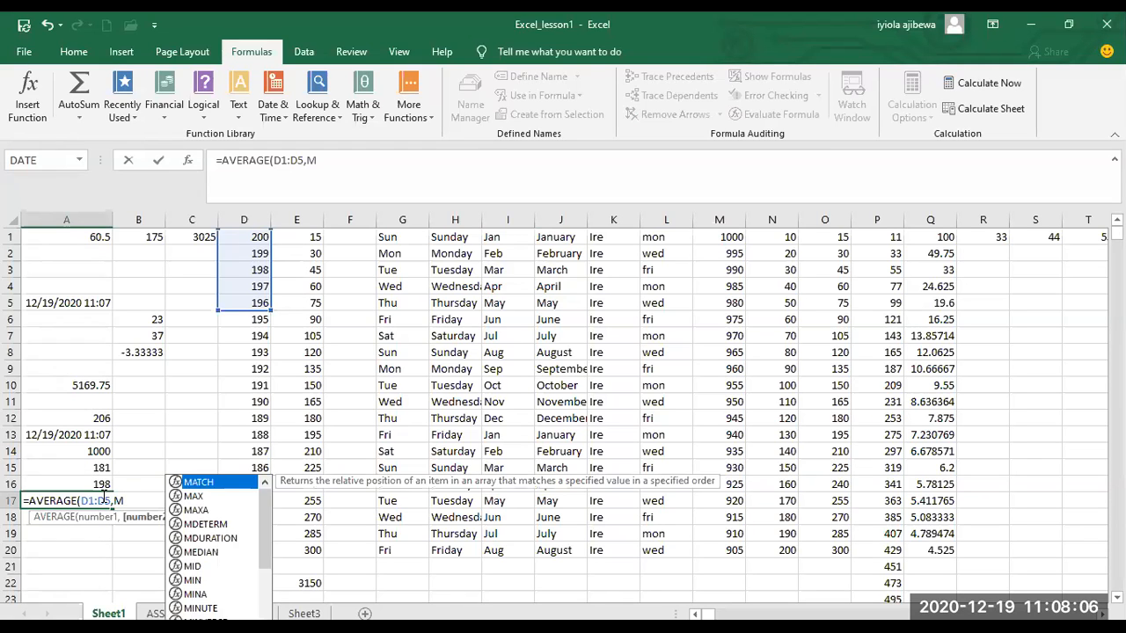
pyautogui.write('1"')
# Add the range M1:M5 as the second argument of the AVERAGE formula in cell A17 and enter the formula.
pyautogui.press('BackSpace')
pyautogui.write(':')
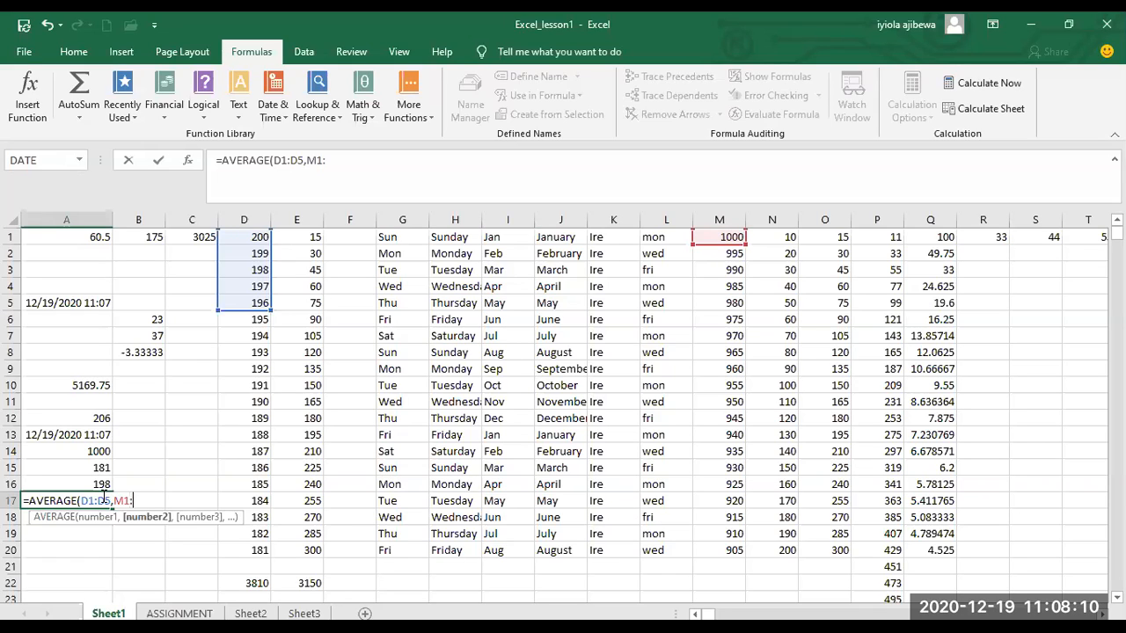
pyautogui.write('M5')
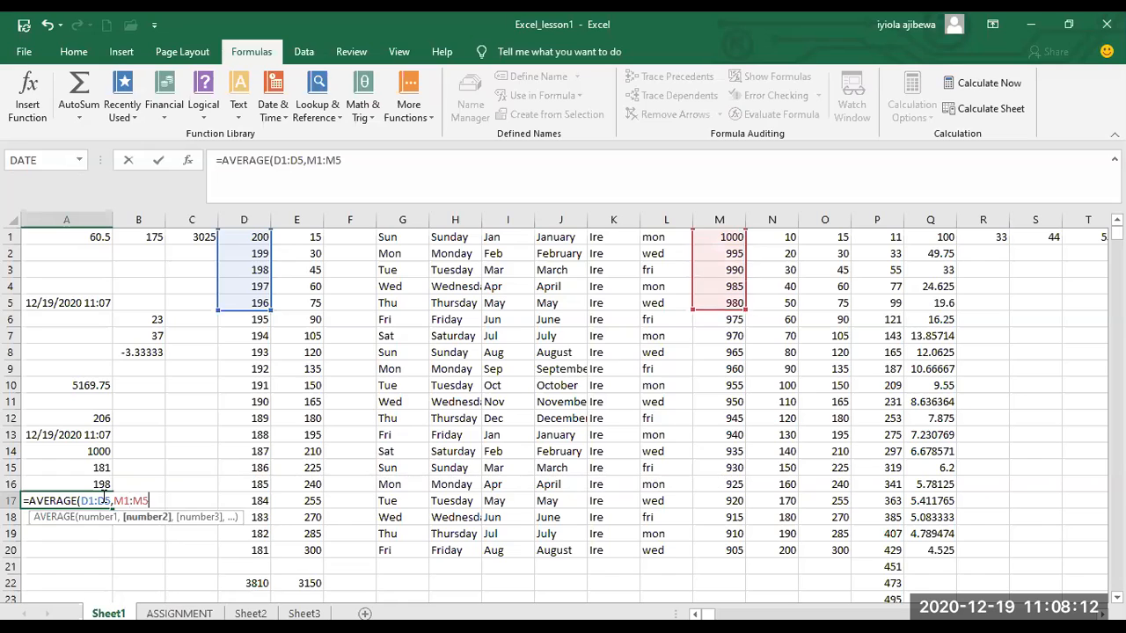
pyautogui.write(')')
pyautogui.press('Return')
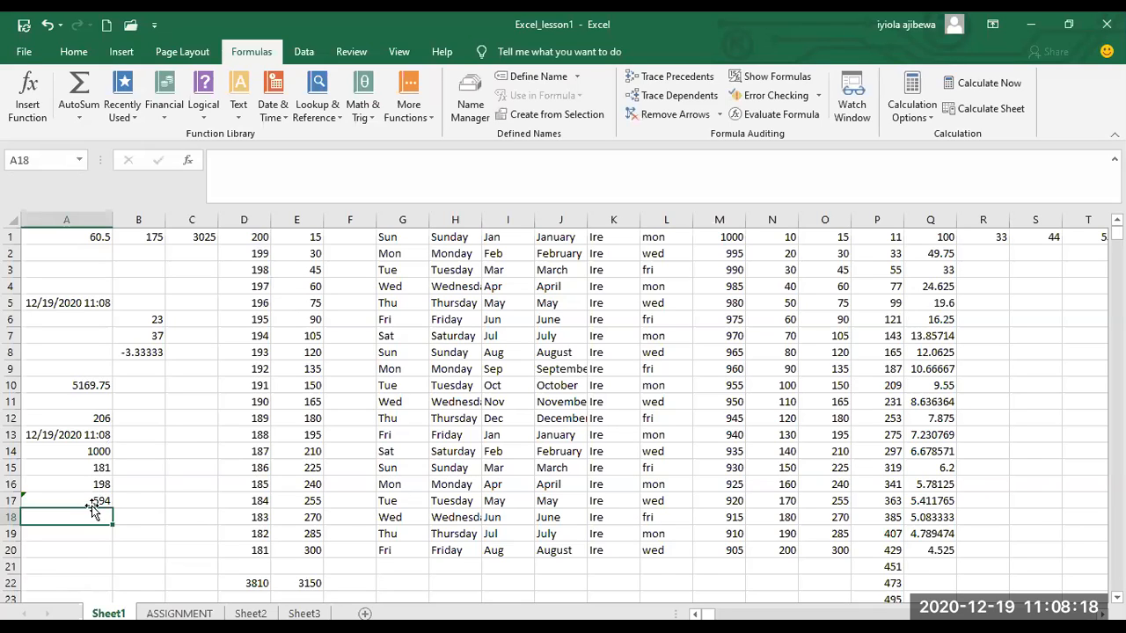
# Review the function arguments of the AVERAGE formula in cell A17.
pyautogui.click(88, 499)
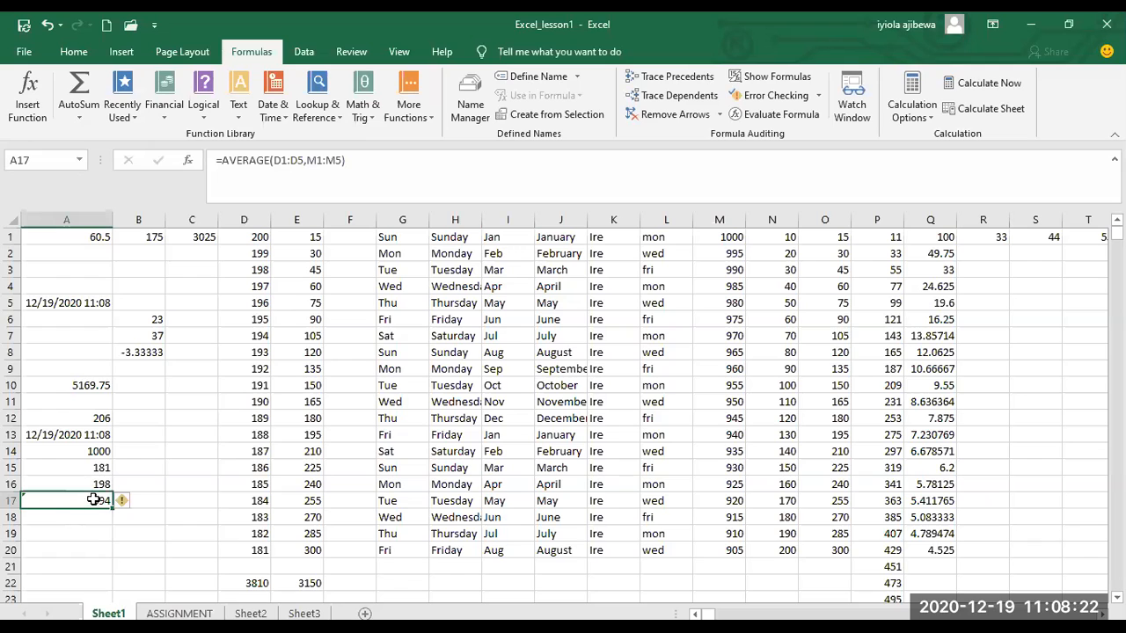
pyautogui.click(28, 97)
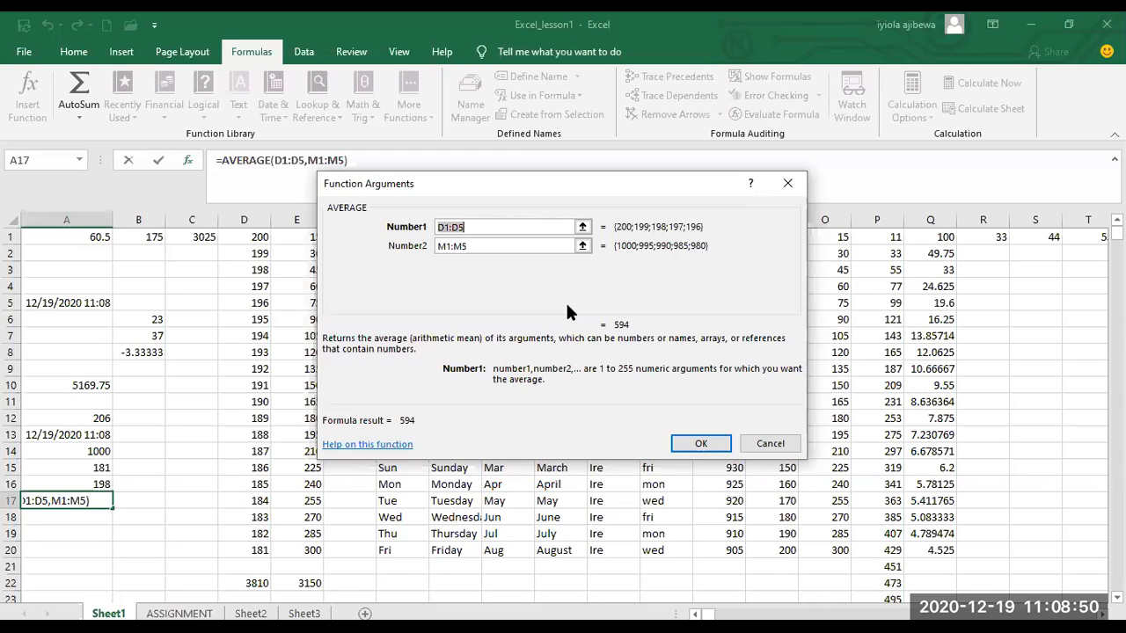
pyautogui.click(677, 448)
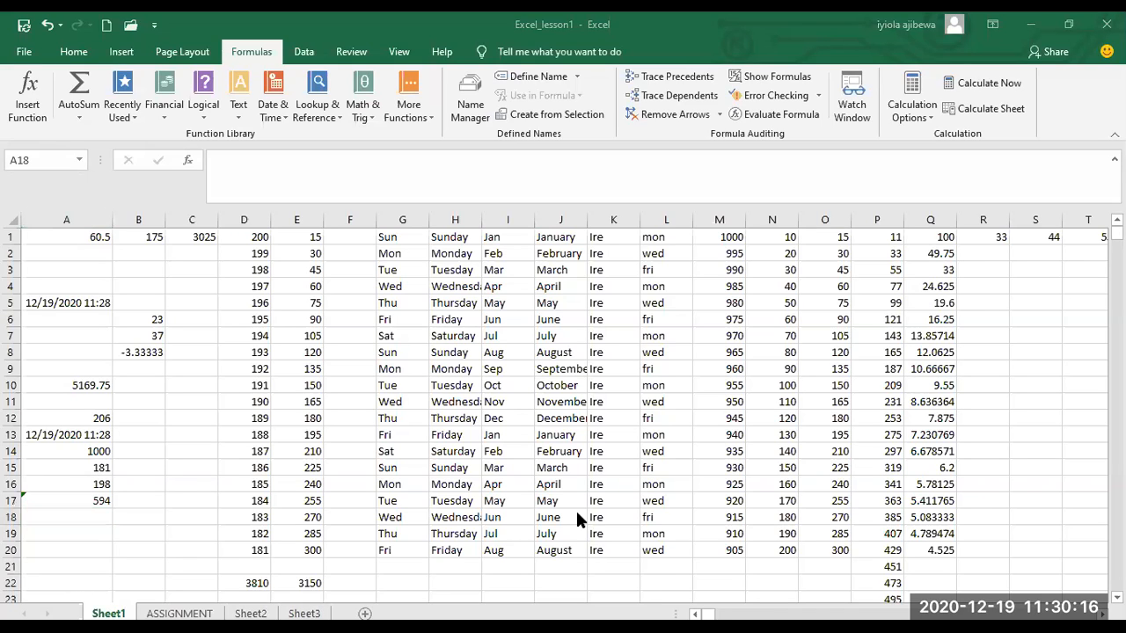
# Start a COUNT formula in cell A18, up to its opening parenthesis.
pyautogui.write('=')
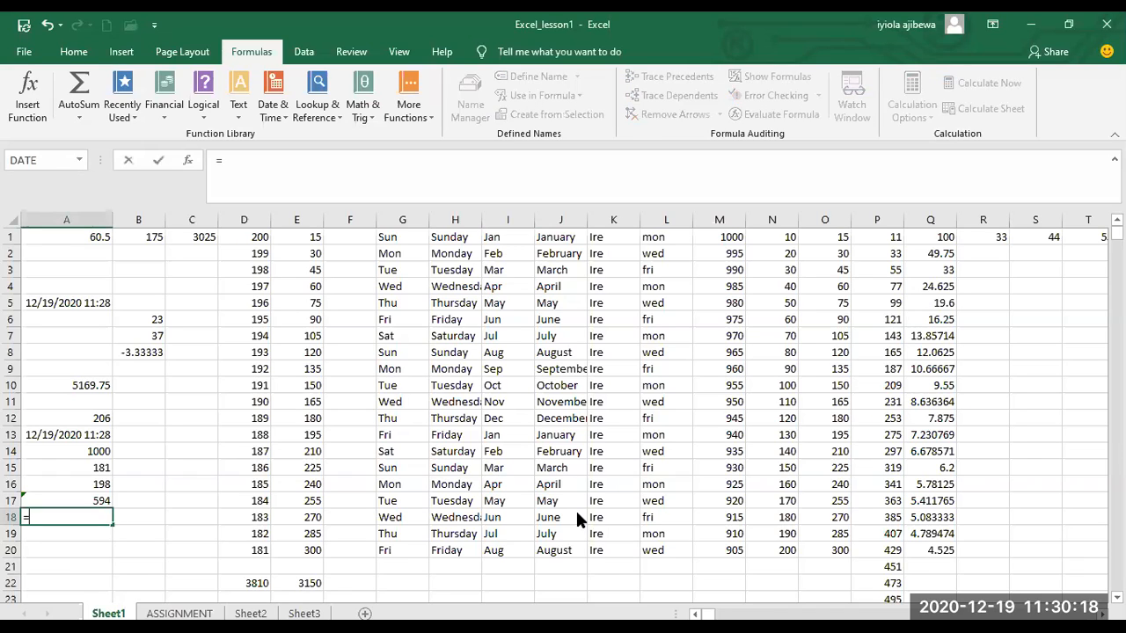
pyautogui.click(91, 517)
pyautogui.write('COUNT')
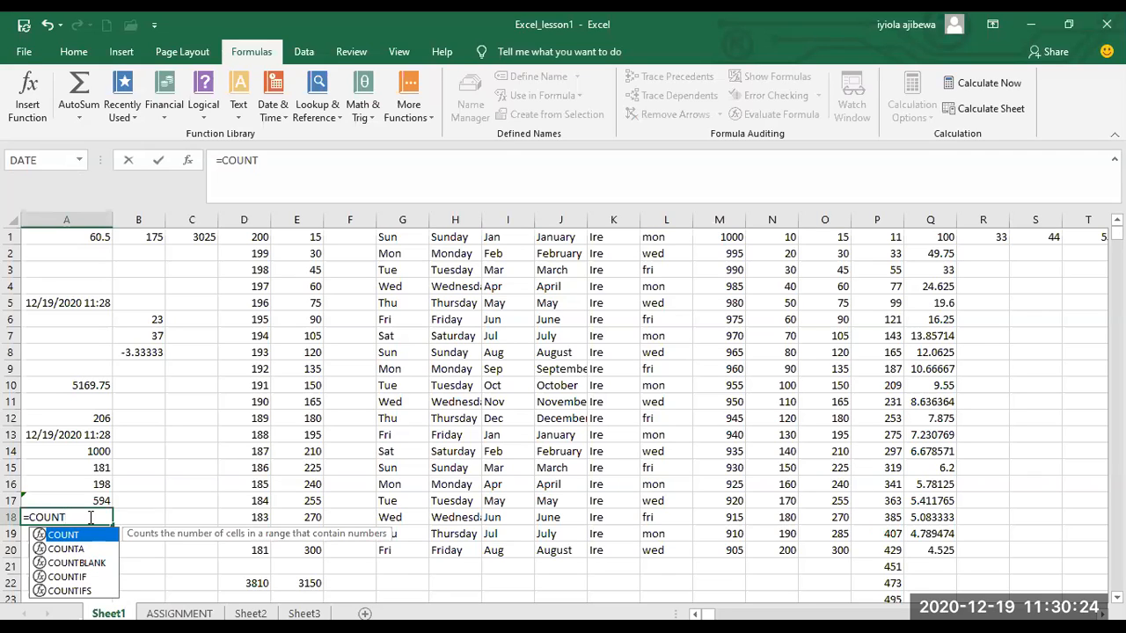
pyautogui.write('(')
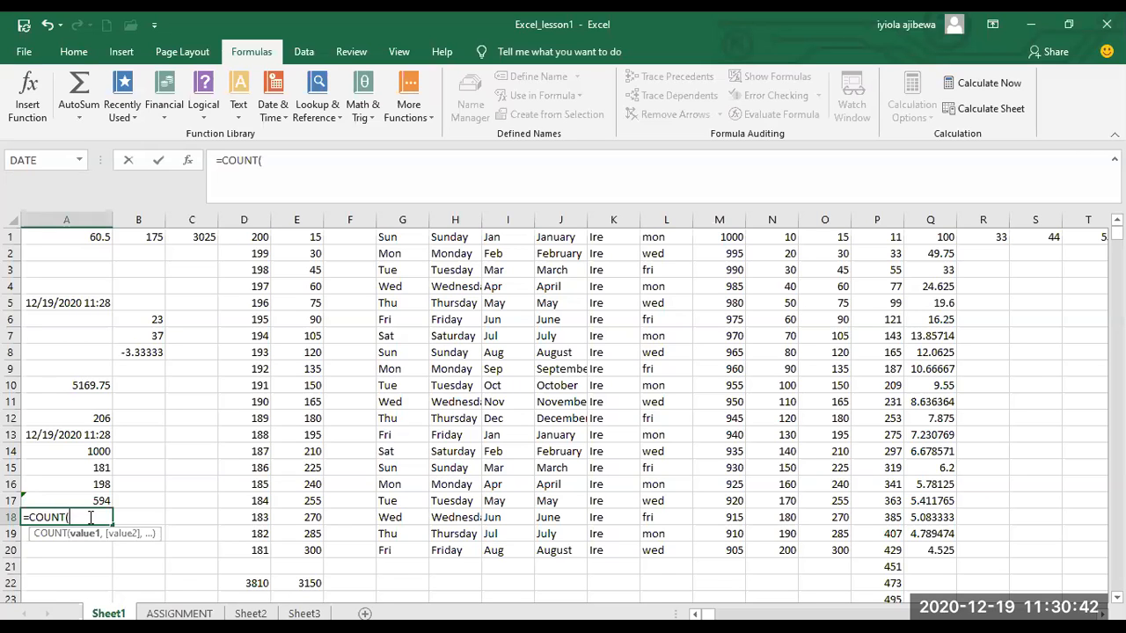
pyautogui.press('BackSpace')
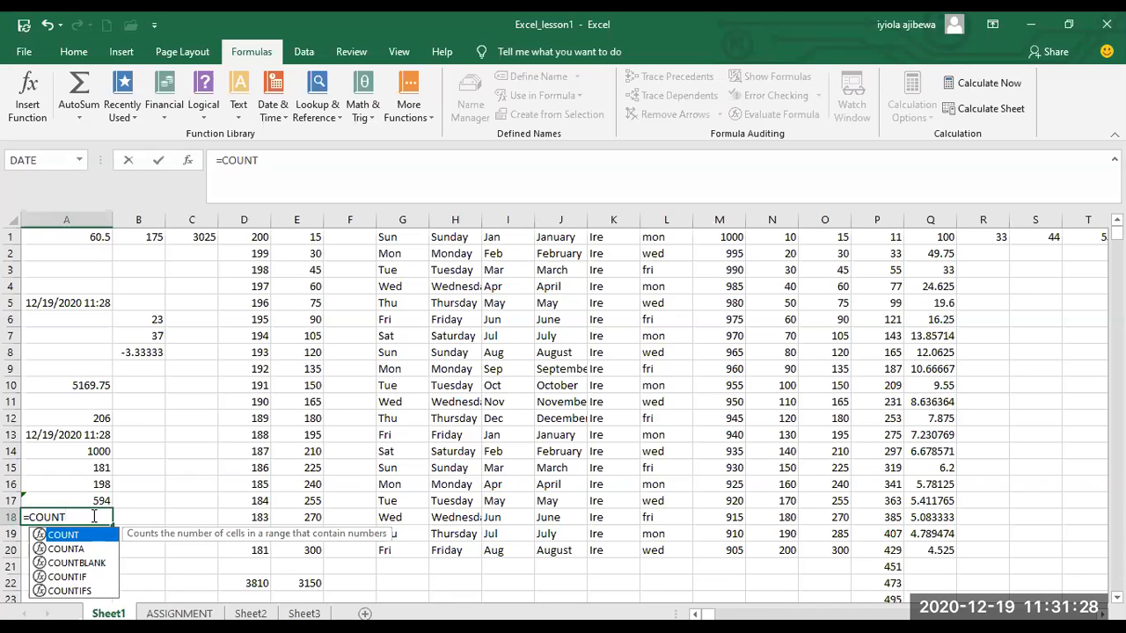
pyautogui.write(')')
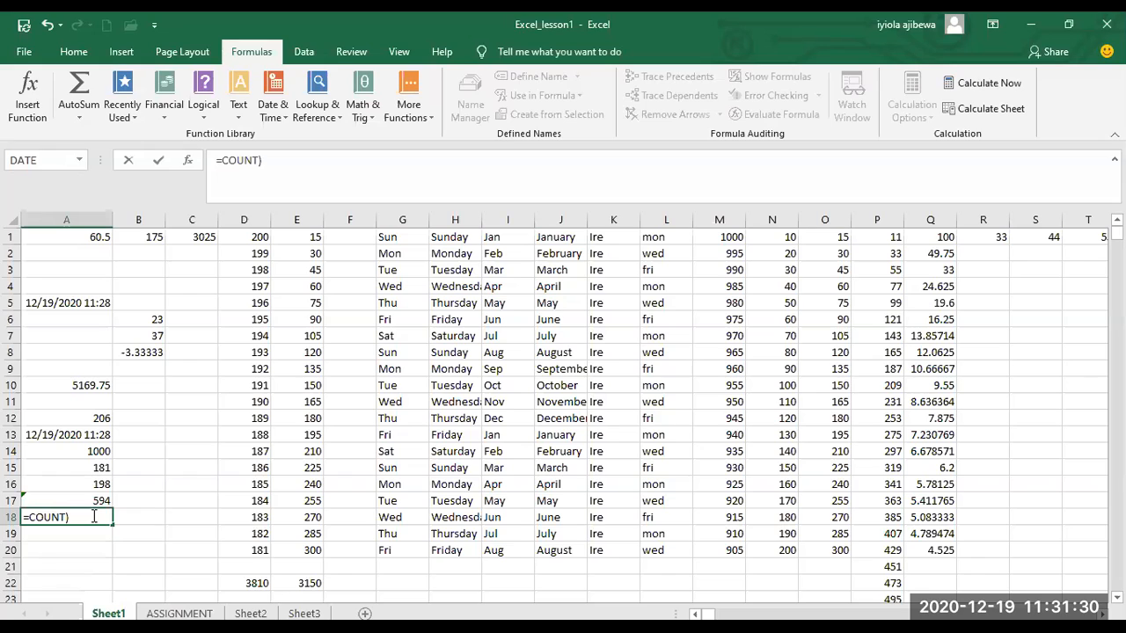
pyautogui.press('BackSpace')
pyautogui.write('(')
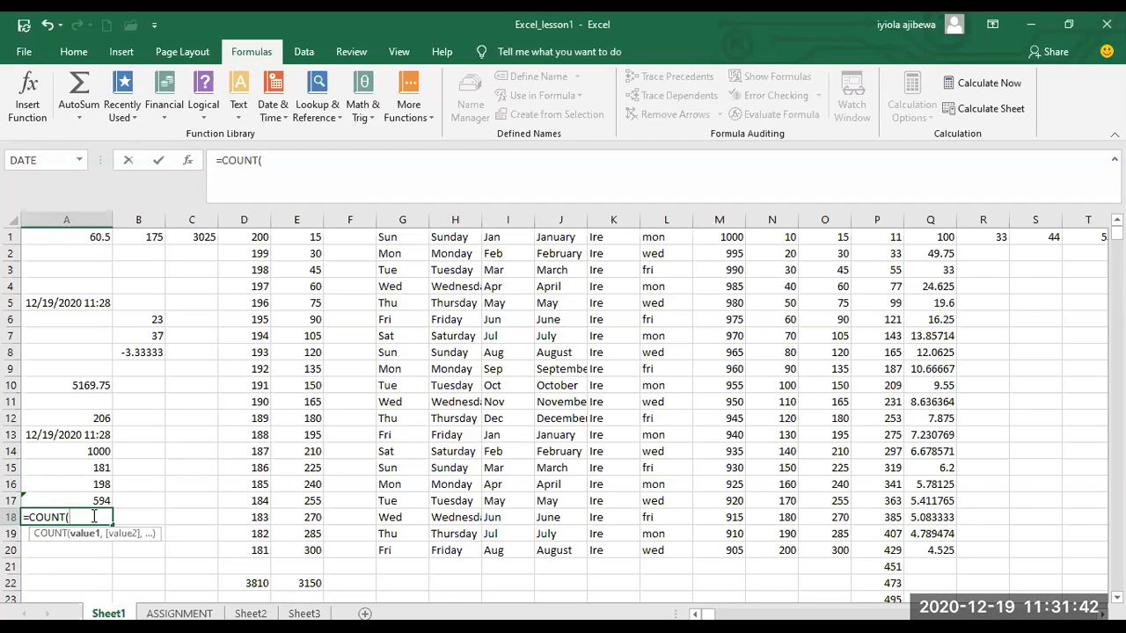
# Give the COUNT formula in cell A18 the range A1:G1 and enter the formula.
pyautogui.write('A1')
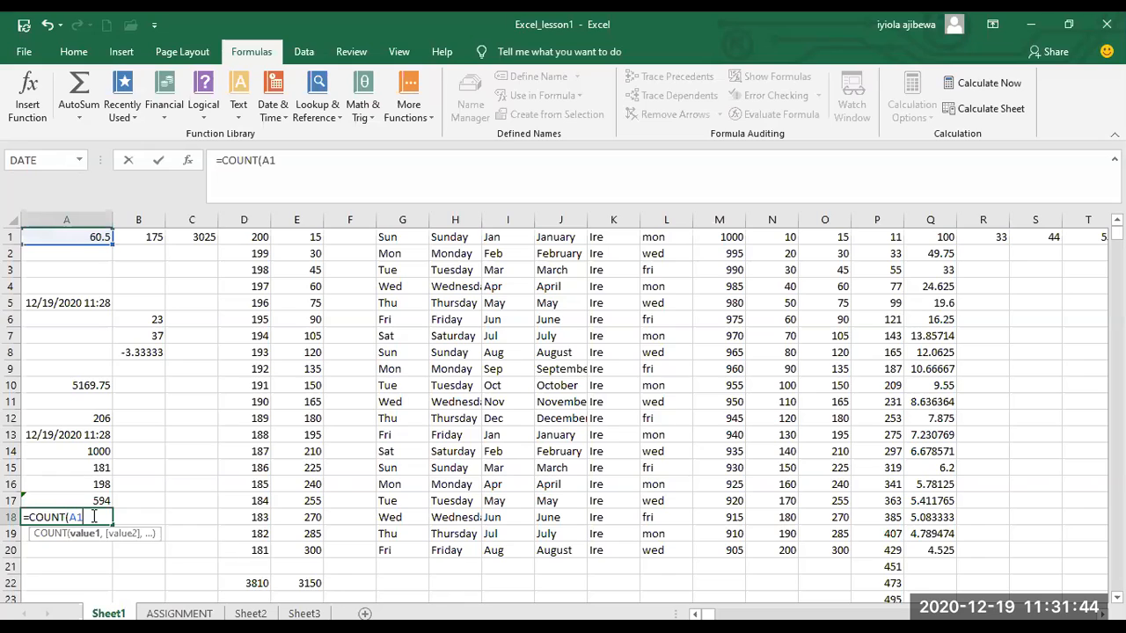
pyautogui.write(':G1')
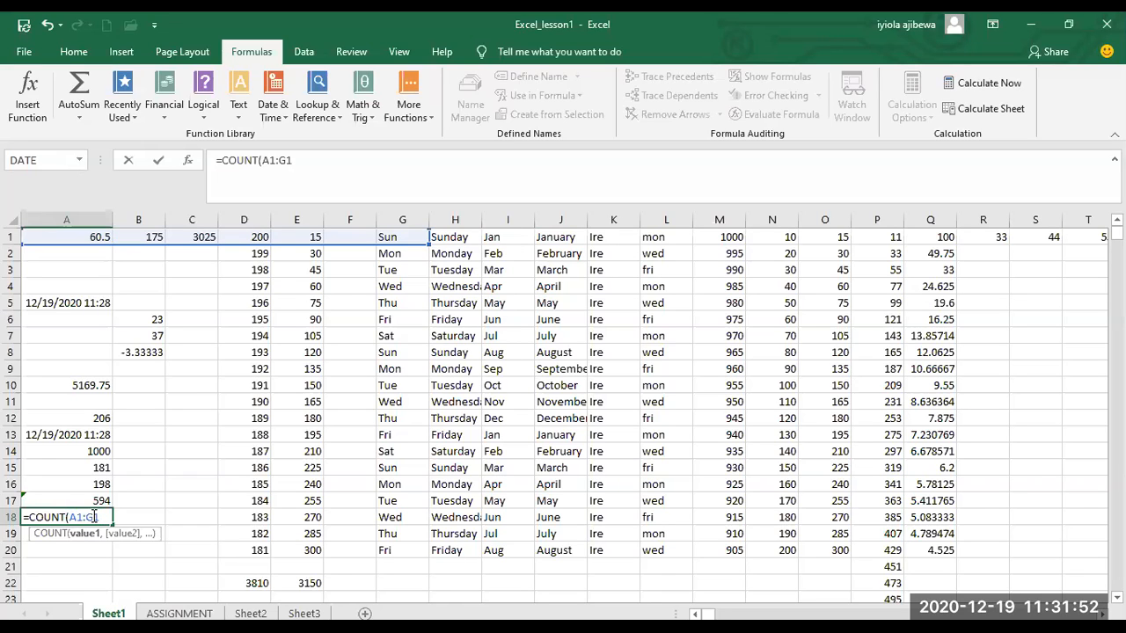
pyautogui.write(')')
pyautogui.press('Return')
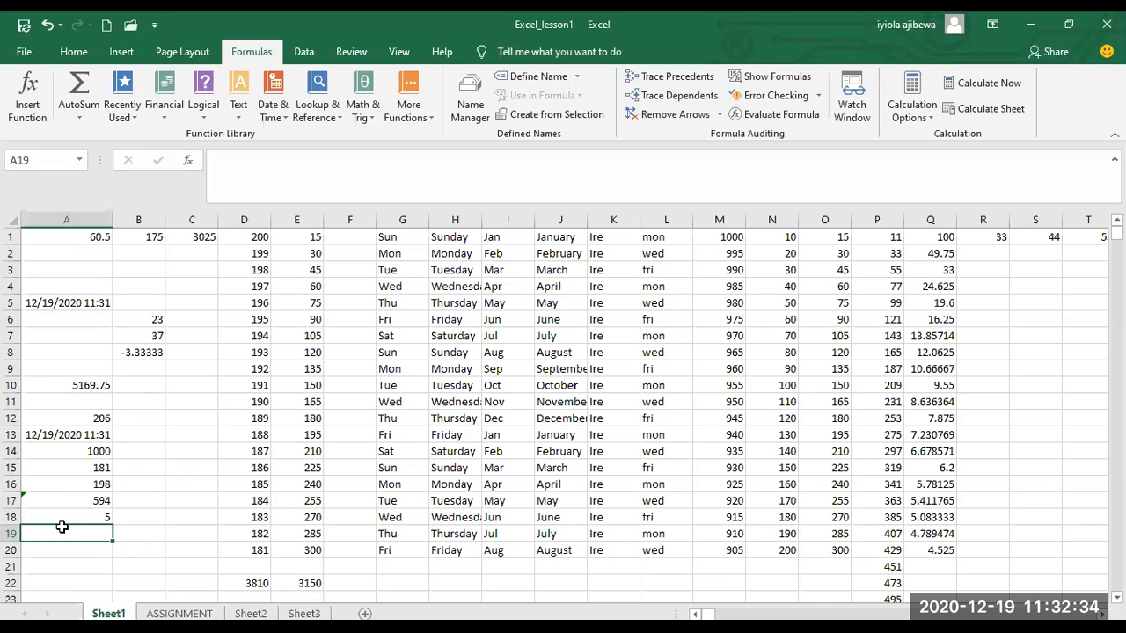
# Start a formula with the COUNTA function in cell A19.
pyautogui.click(306, 628)
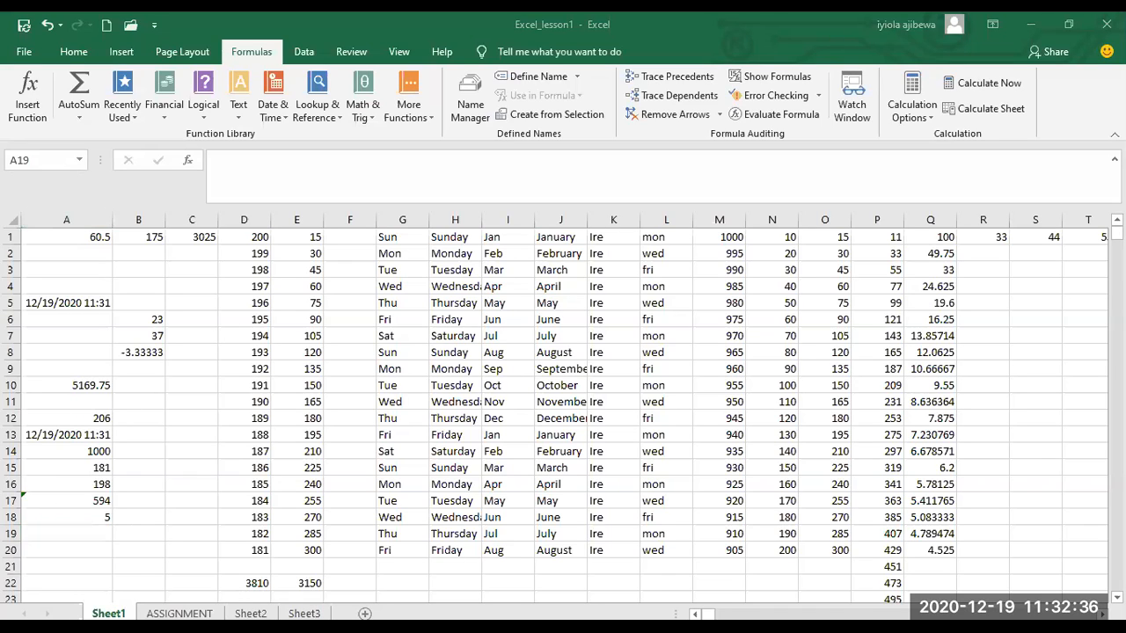
pyautogui.write('=')
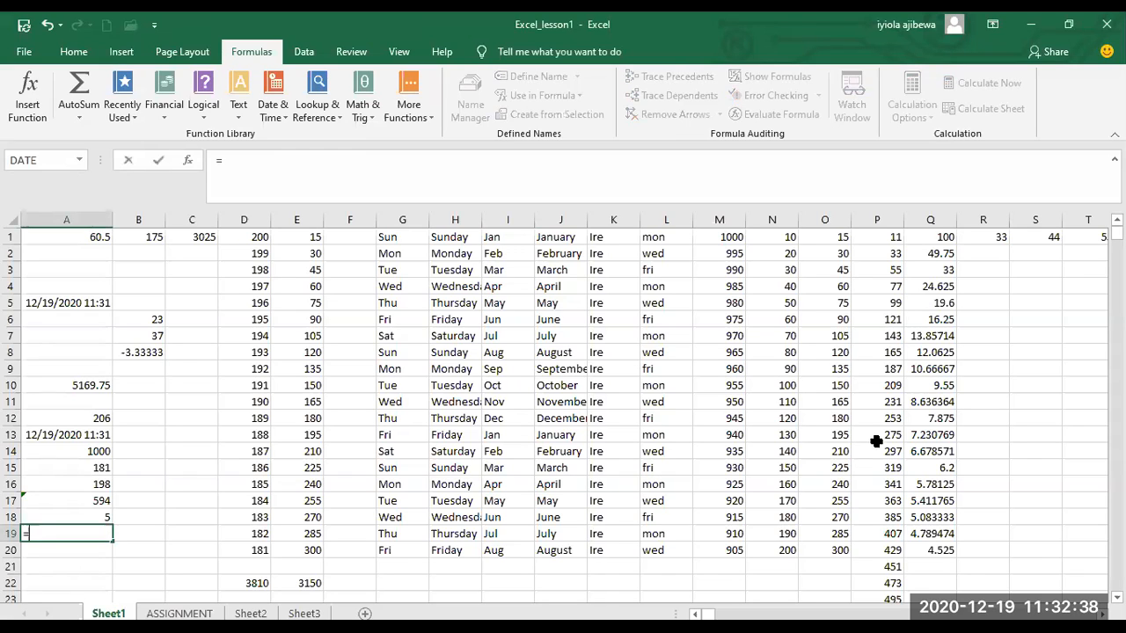
pyautogui.click(176, 628)
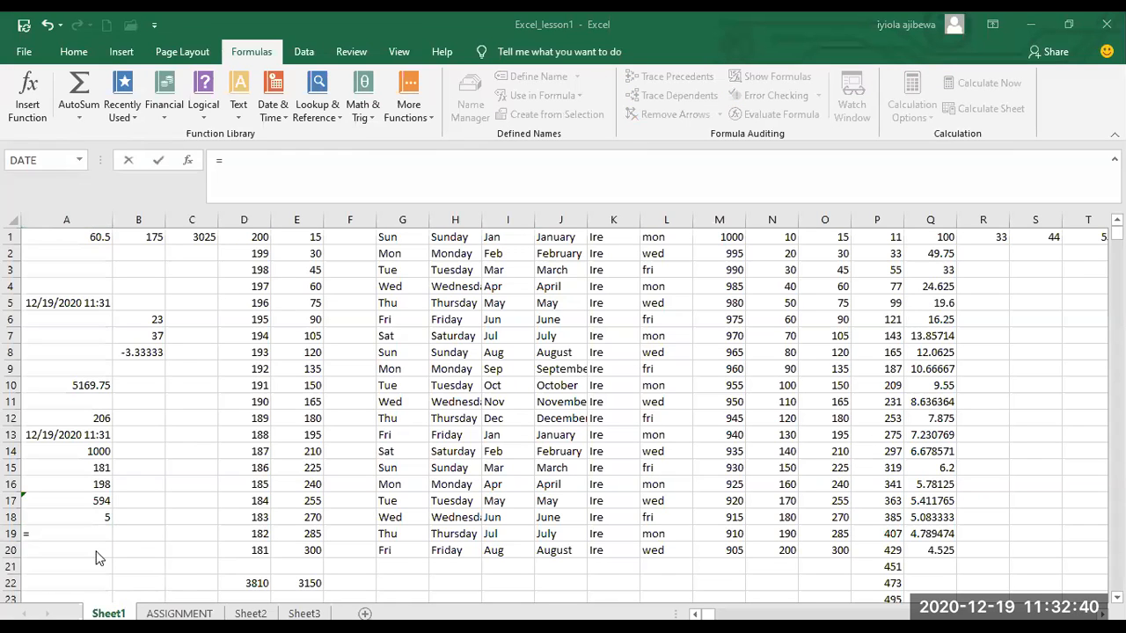
pyautogui.click(82, 535)
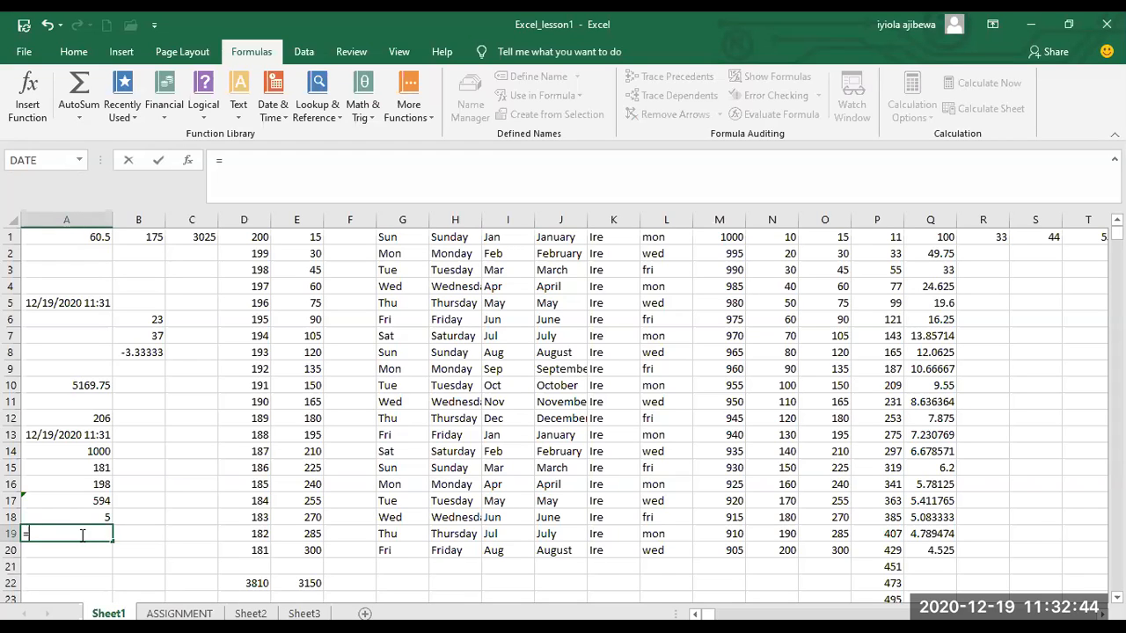
pyautogui.write('COUTN')
pyautogui.press('BackSpace')
pyautogui.press('BackSpace')
pyautogui.write('NTA')
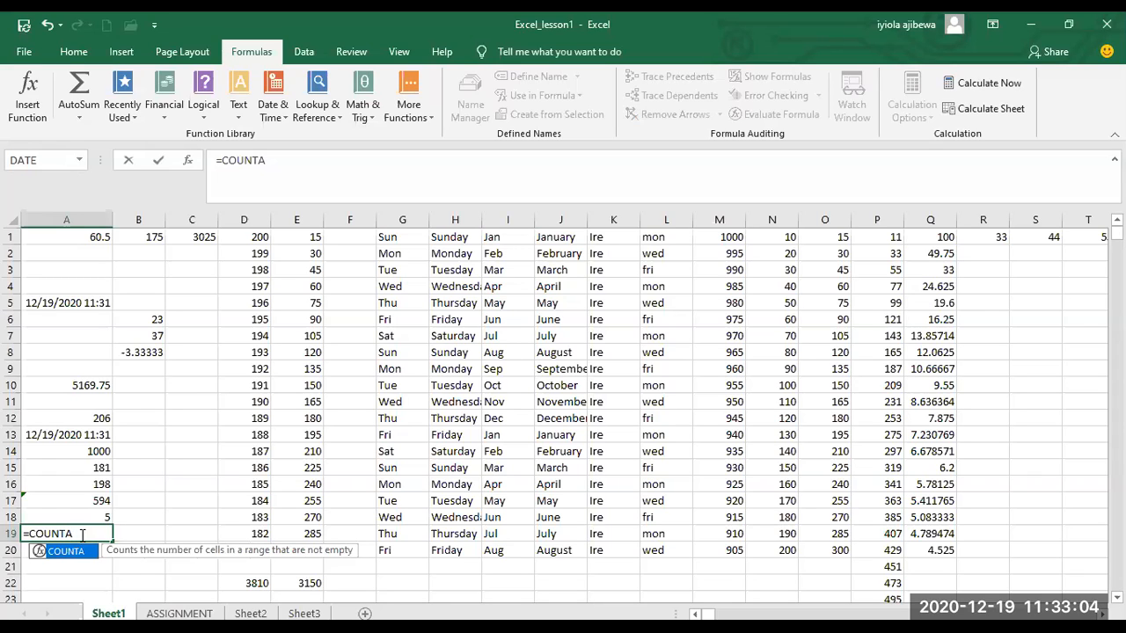
pyautogui.write('A')
pyautogui.press('BackSpace')
# Give the COUNTA formula in cell A19 the range A1:G1, enter it and check the formula.
pyautogui.write('(A1')
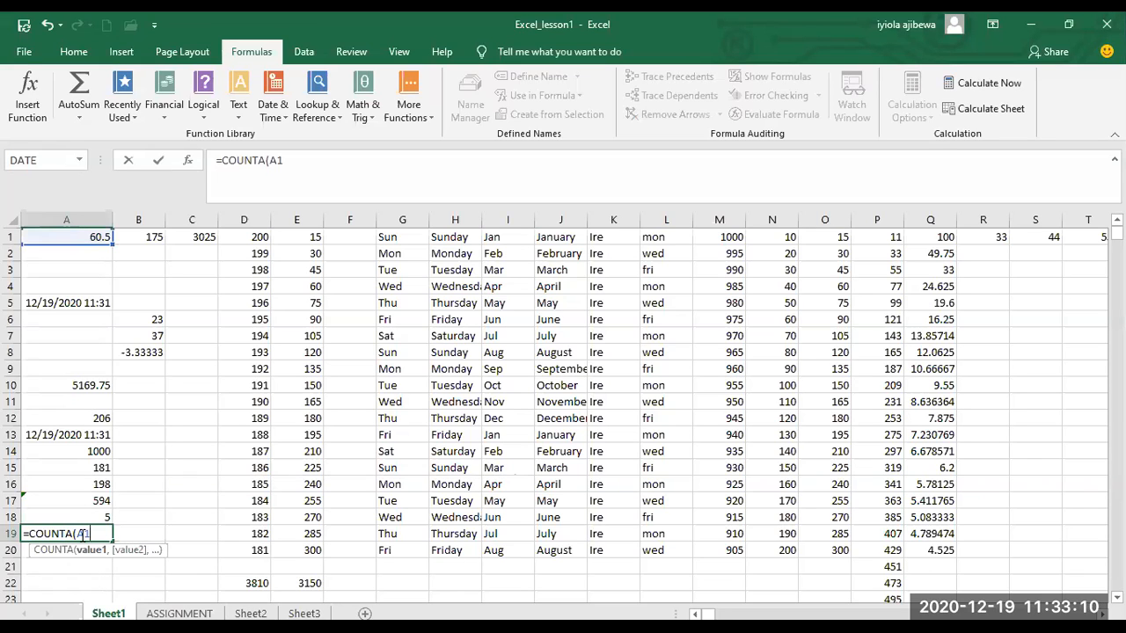
pyautogui.write(':G')
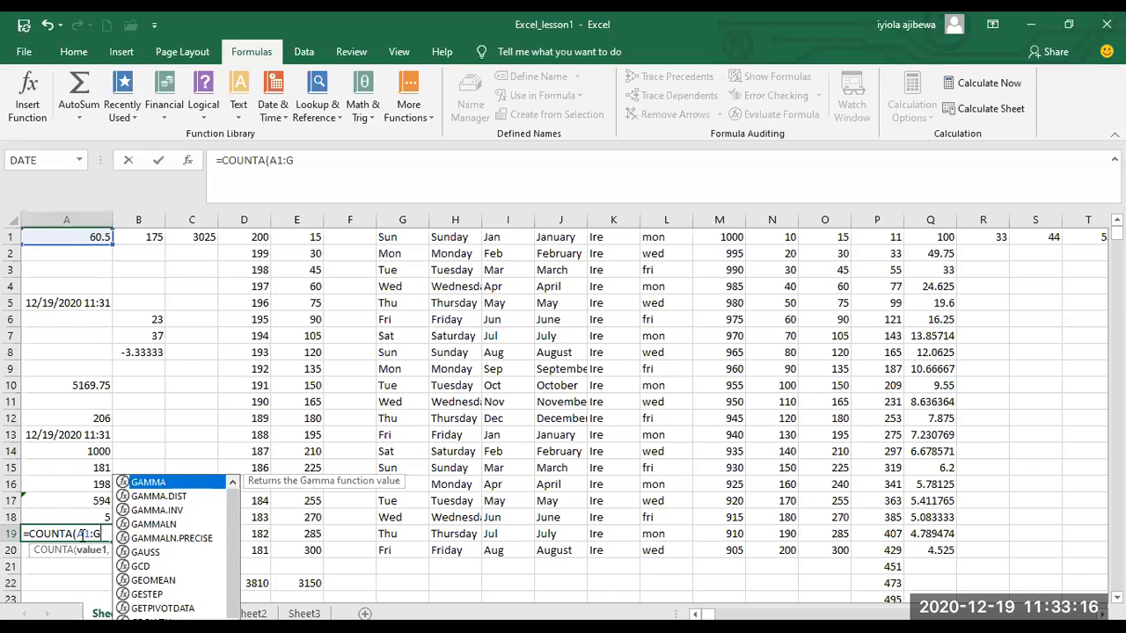
pyautogui.write('1')
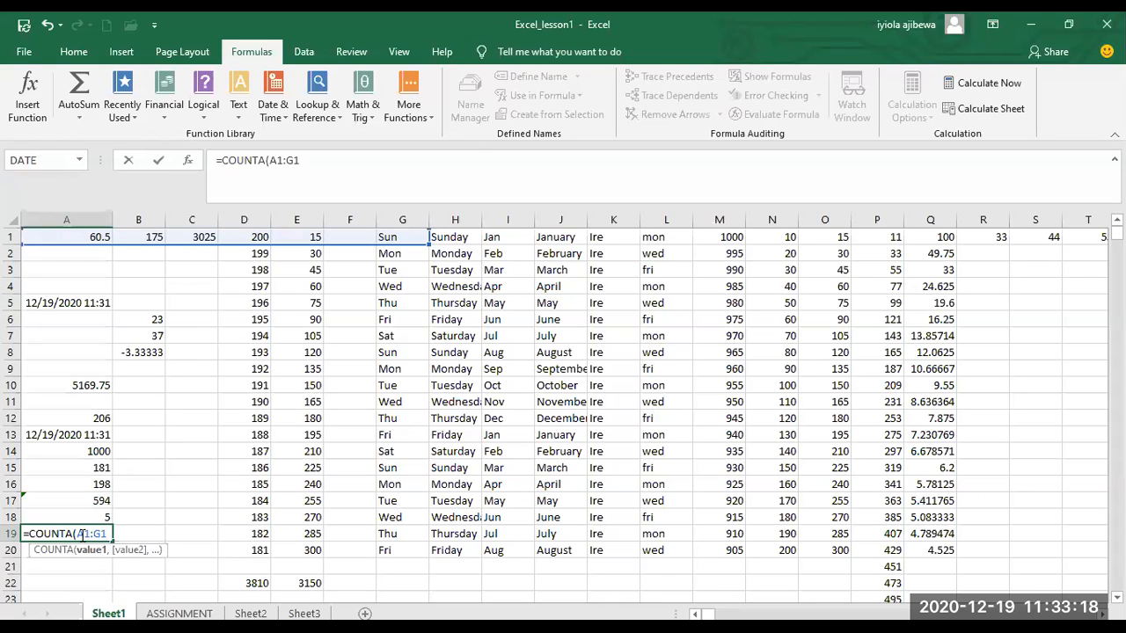
pyautogui.write(')')
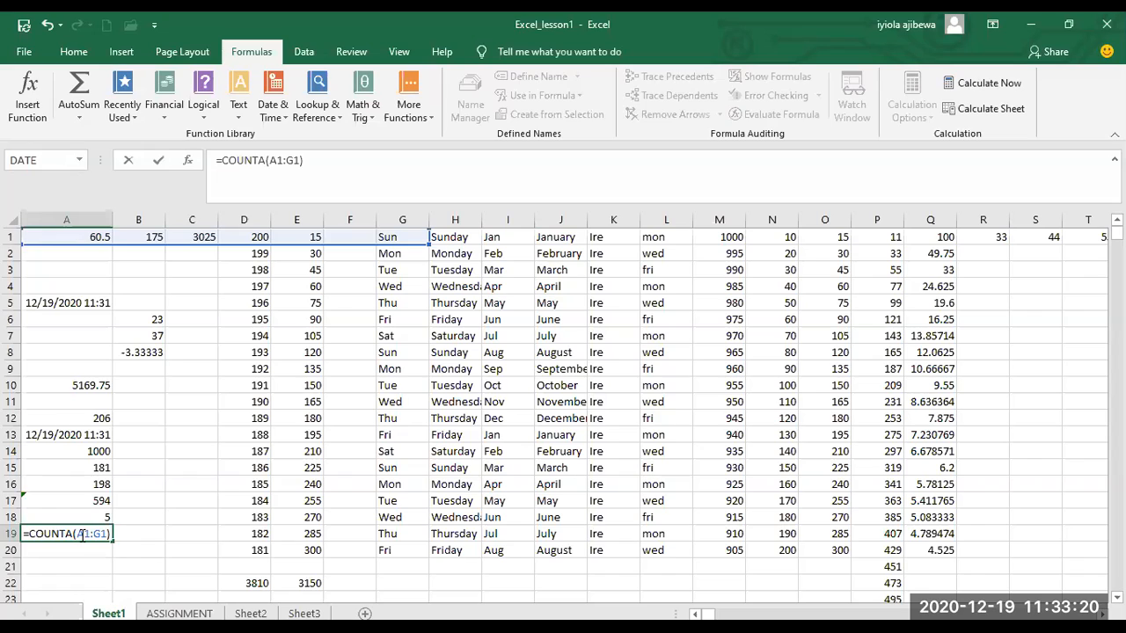
pyautogui.press('Return')
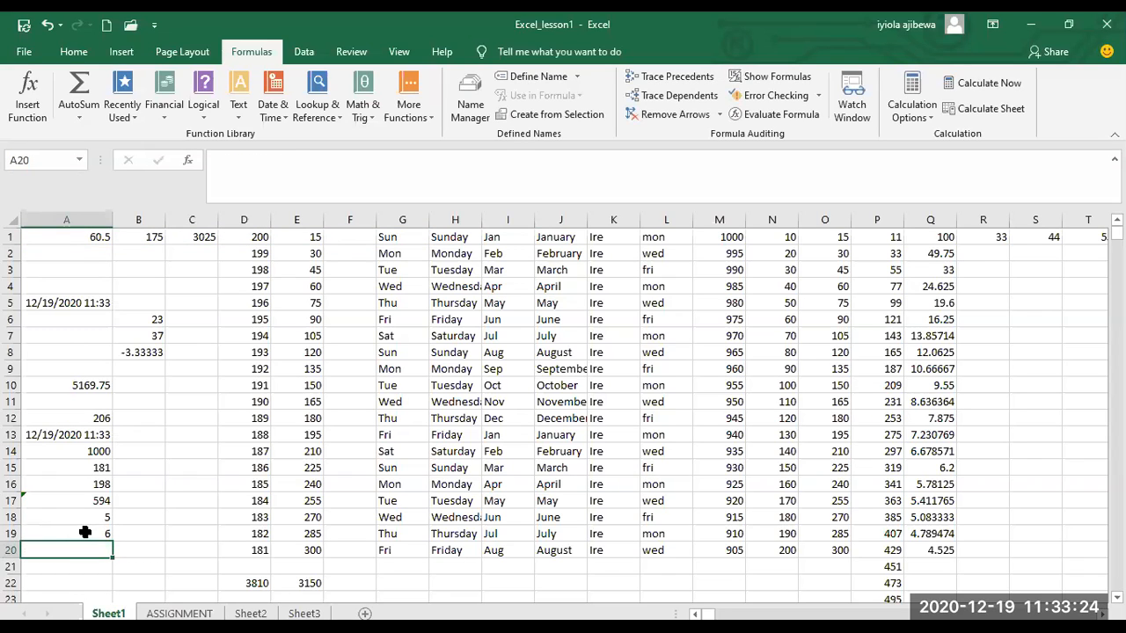
pyautogui.click(85, 532)
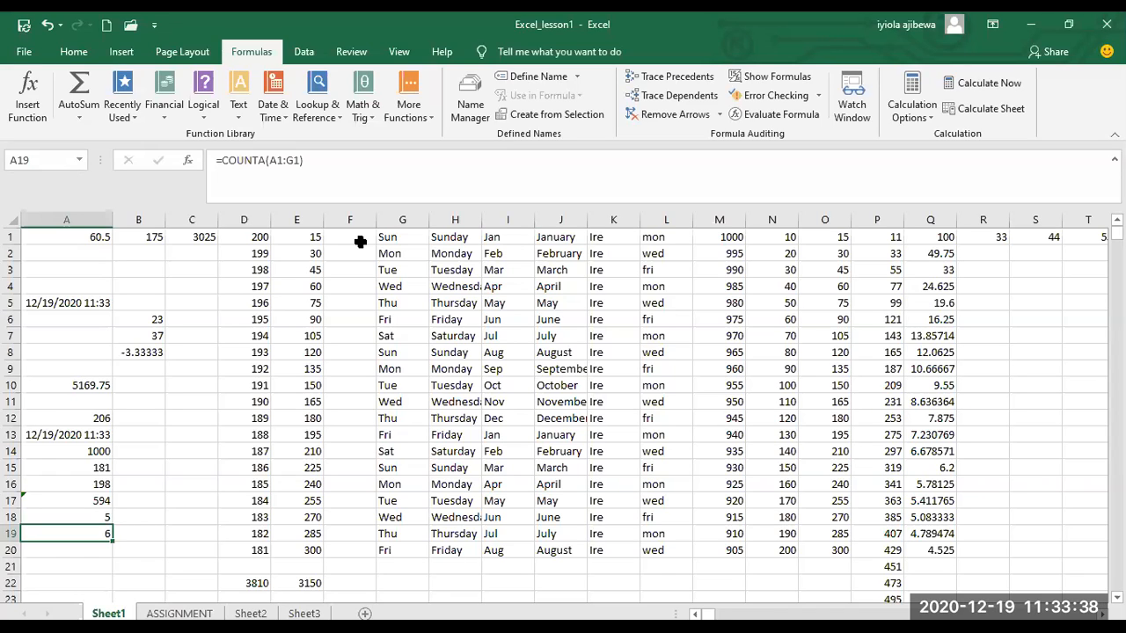
# Start a formula with the COUNTBLANK function in cell A20.
pyautogui.click(81, 547)
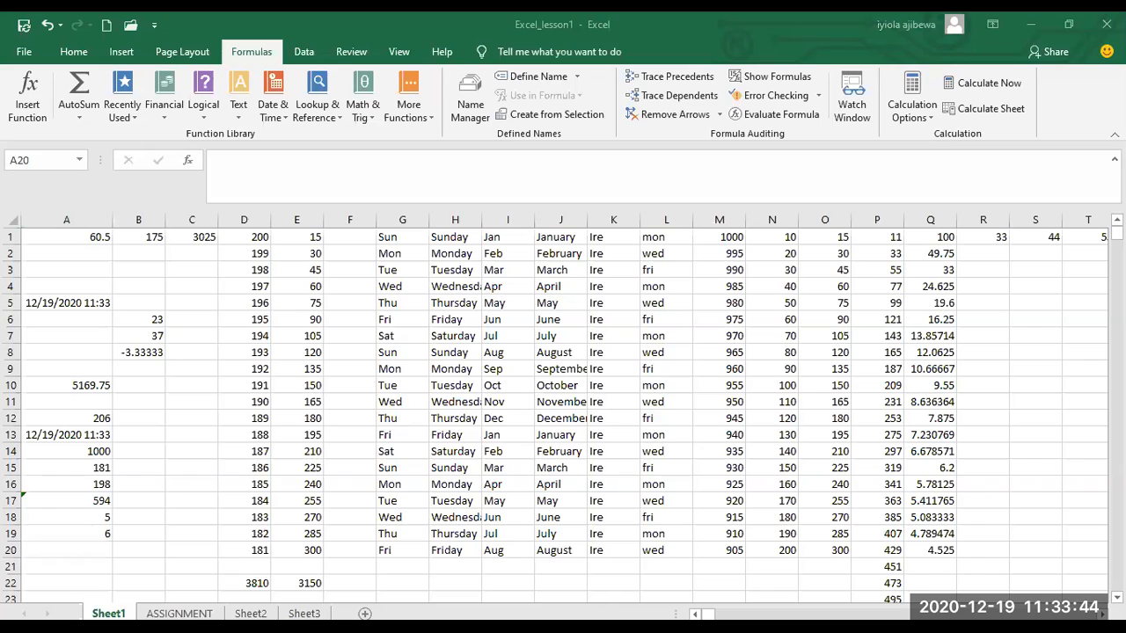
pyautogui.write('=')
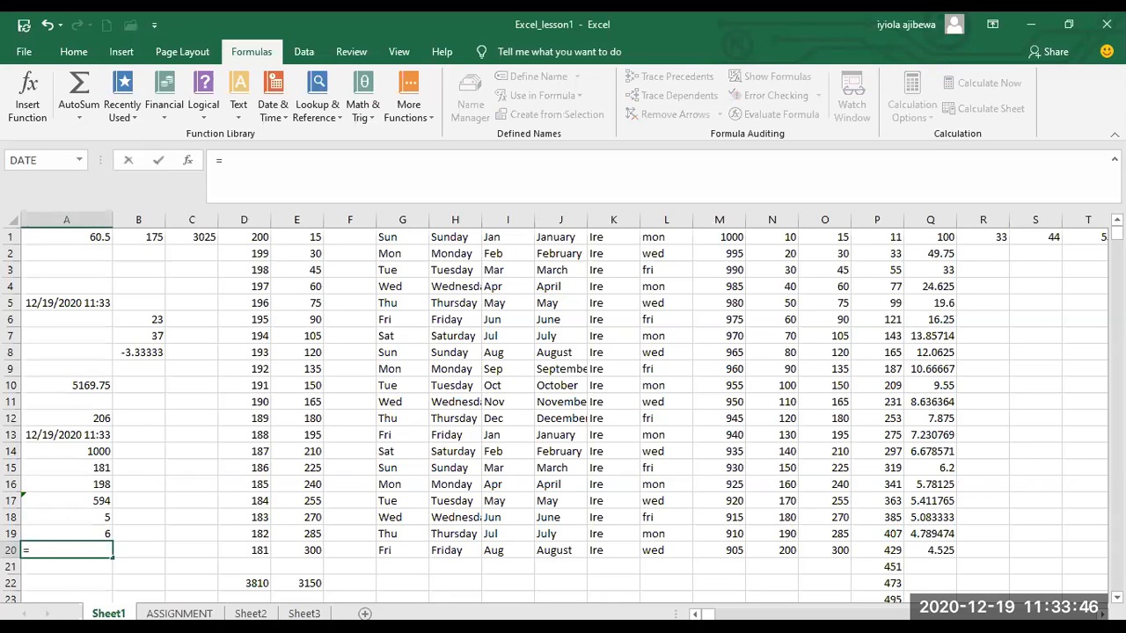
pyautogui.click(76, 545)
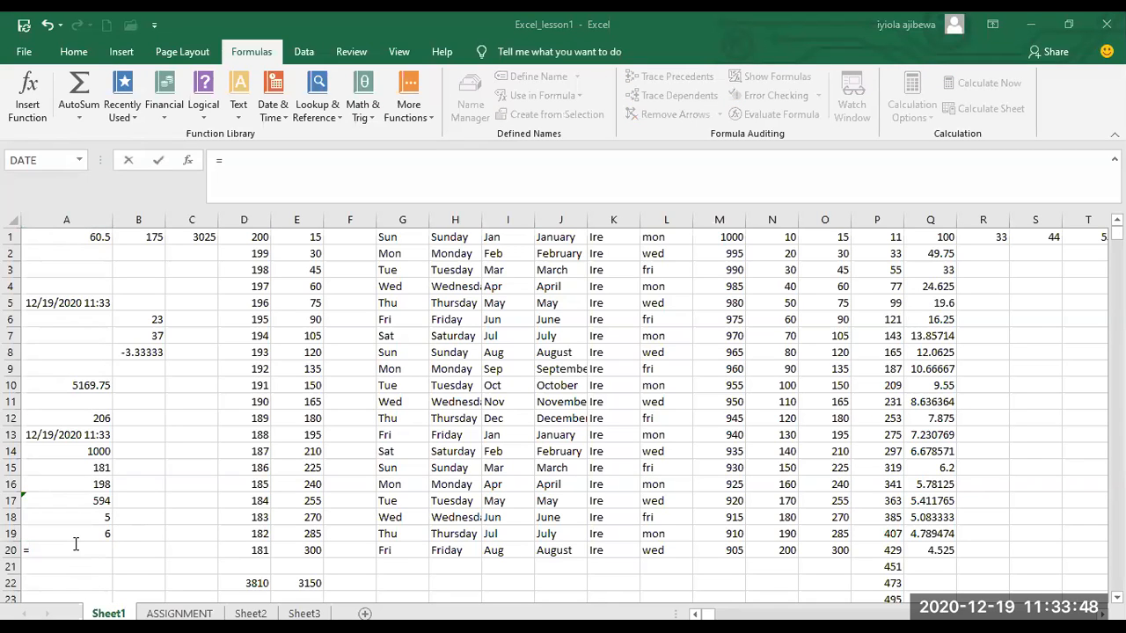
pyautogui.click(75, 545)
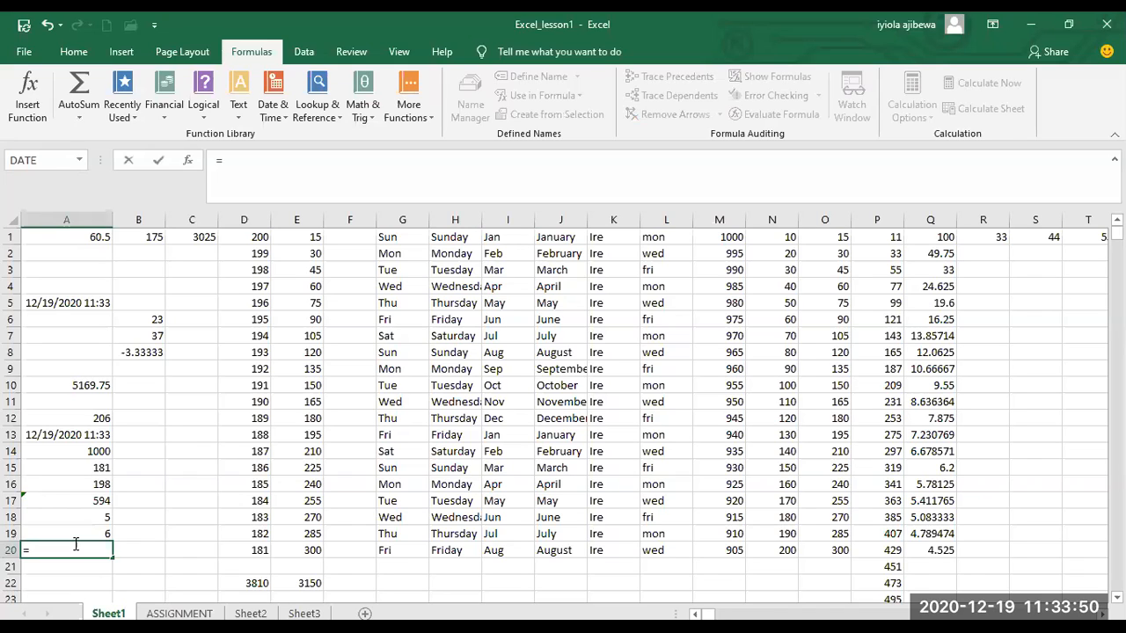
pyautogui.write('COUTN')
pyautogui.press('BackSpace')
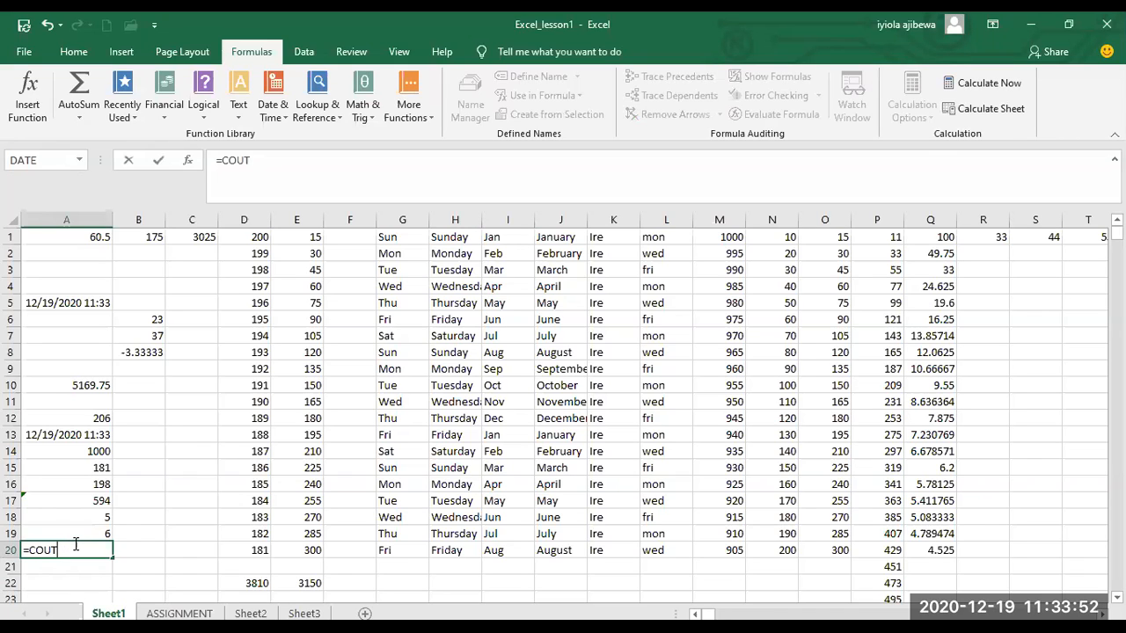
pyautogui.press('BackSpace')
pyautogui.write('NT')
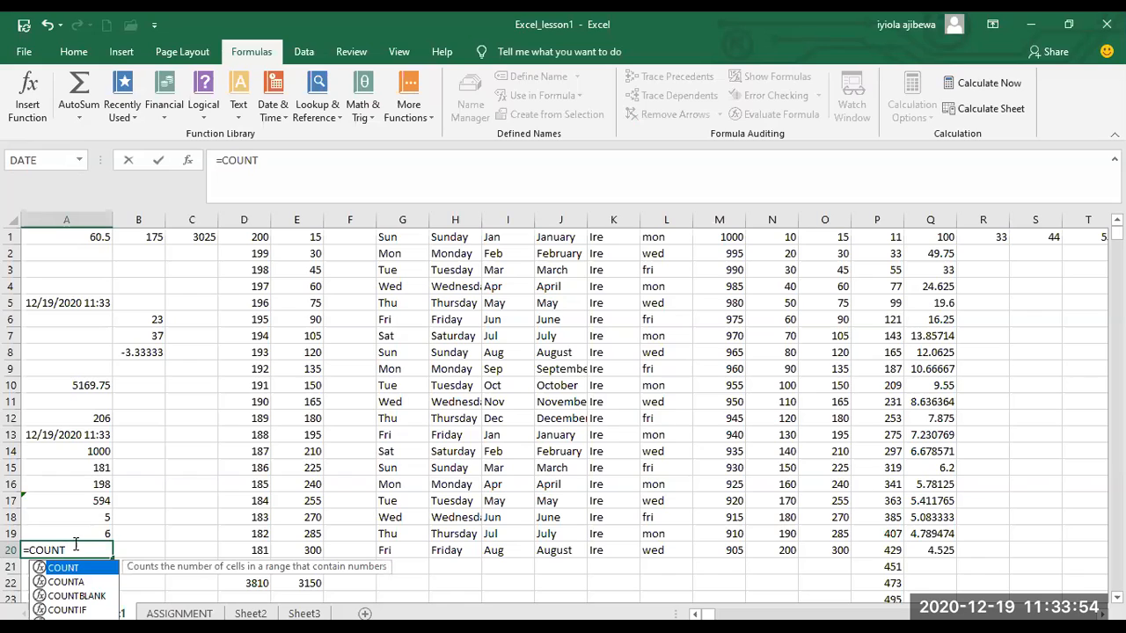
pyautogui.write('BLANK')
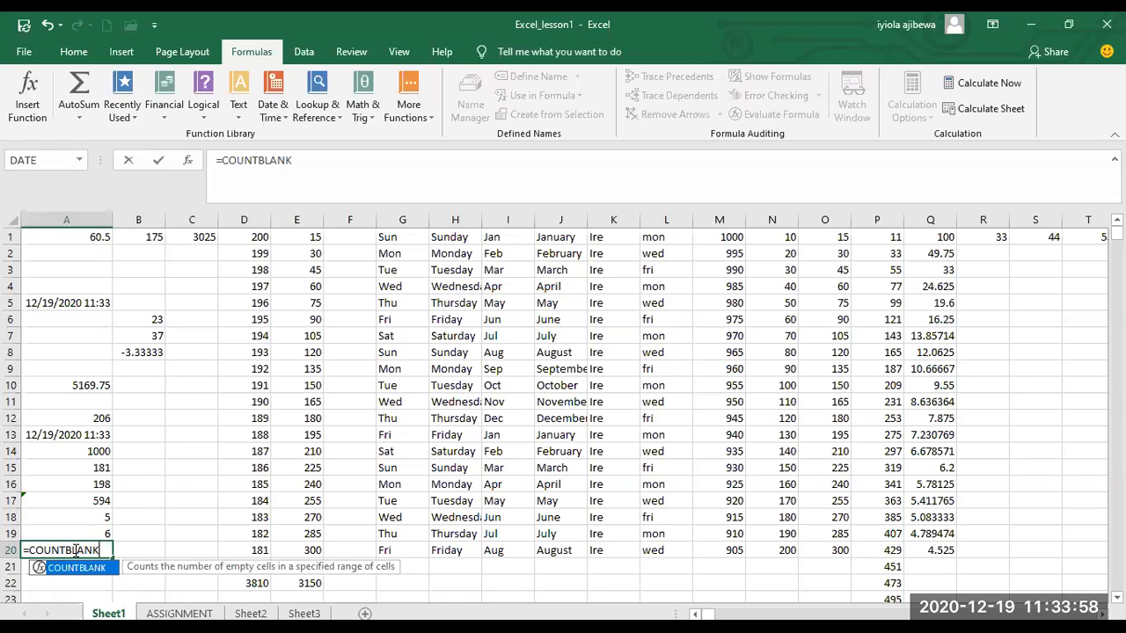
pyautogui.write('(A')
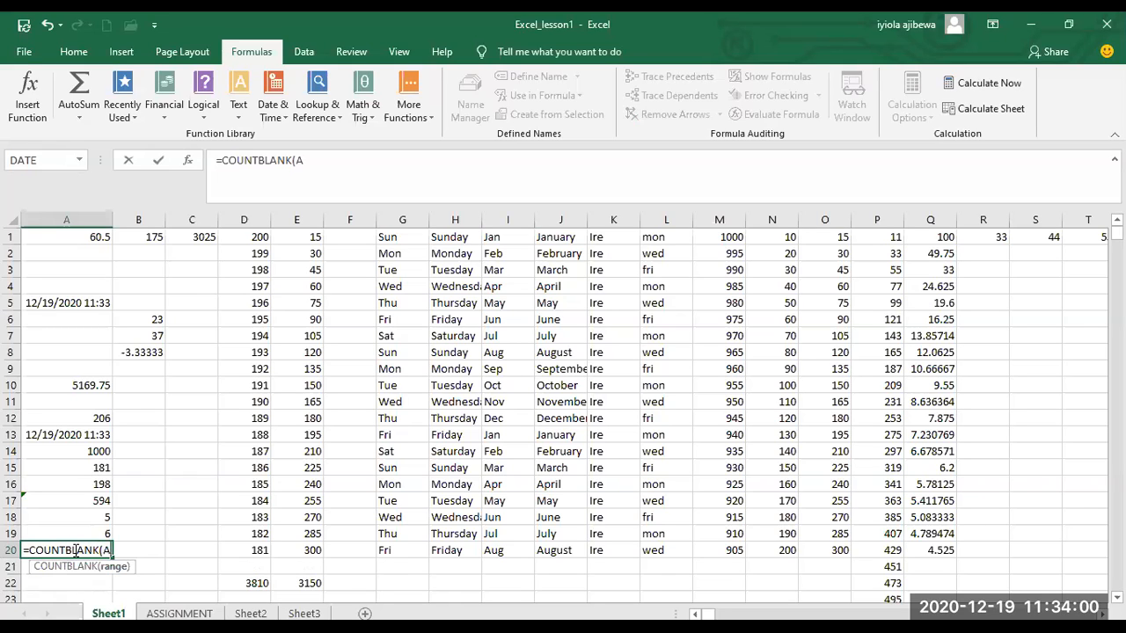
pyautogui.write('1:')
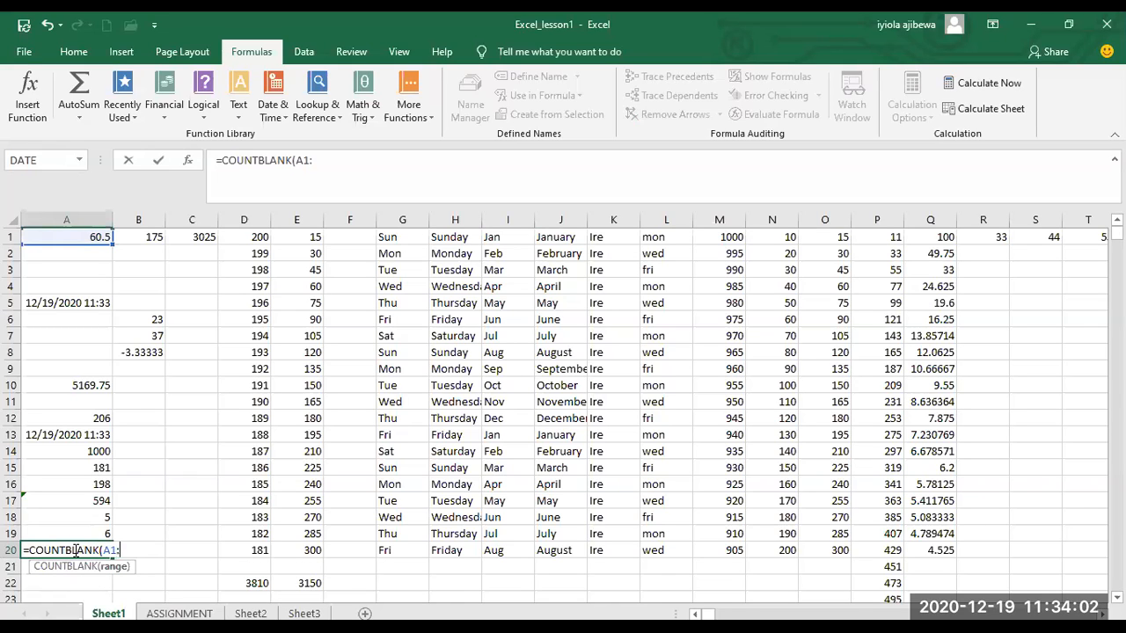
pyautogui.write('G1)')
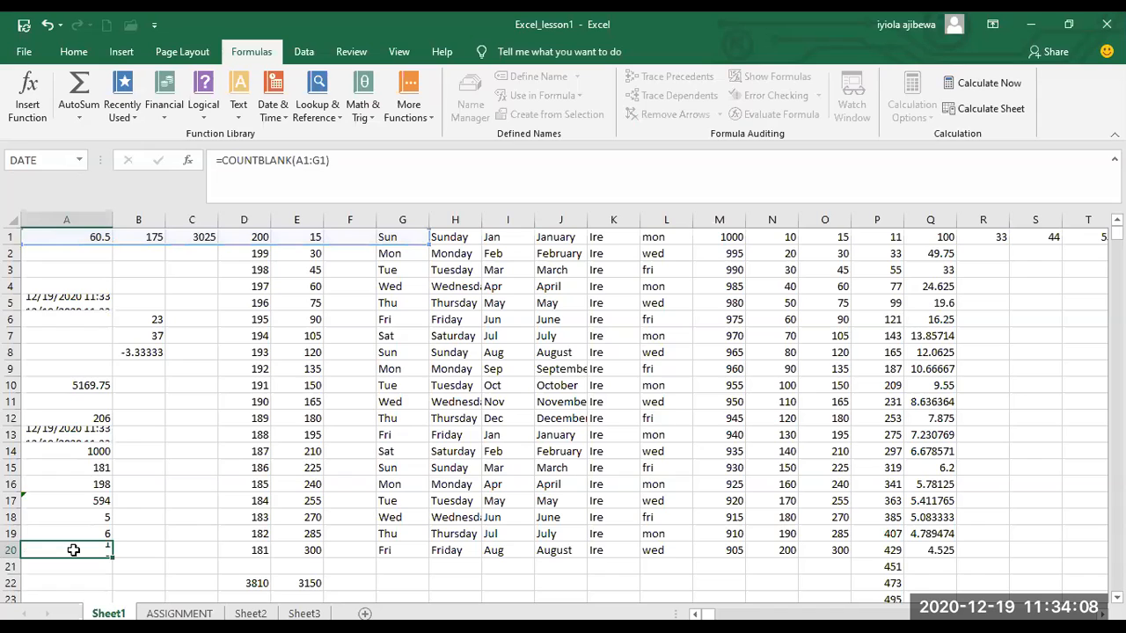
# Give the COUNTBLANK formula in cell A20 the range A1:G1 and enter the formula.
pyautogui.press('Return')
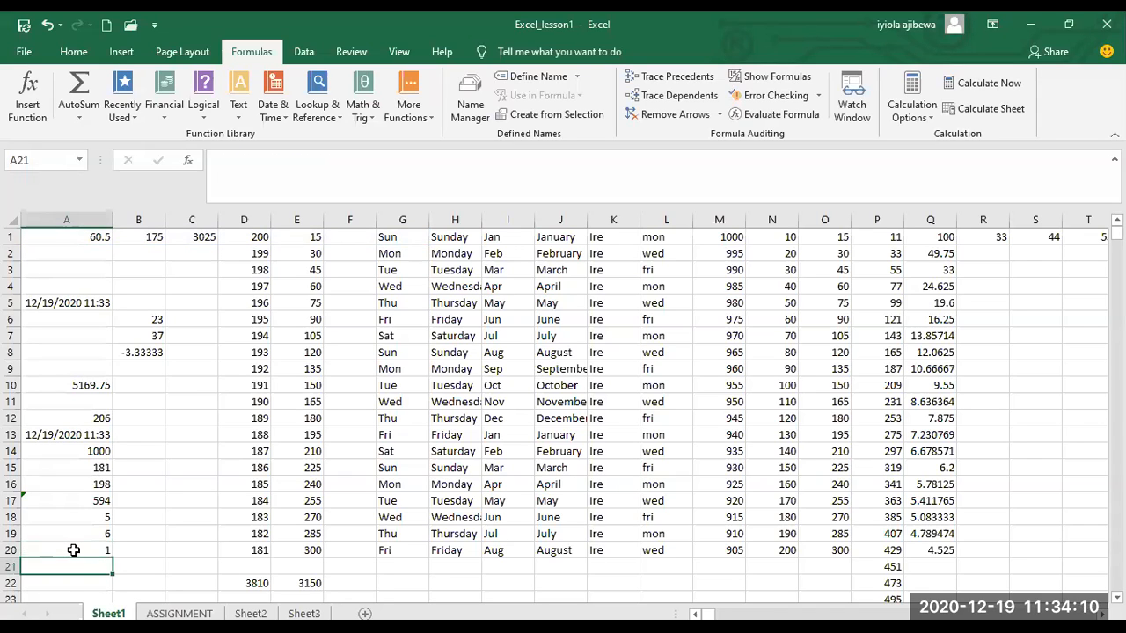
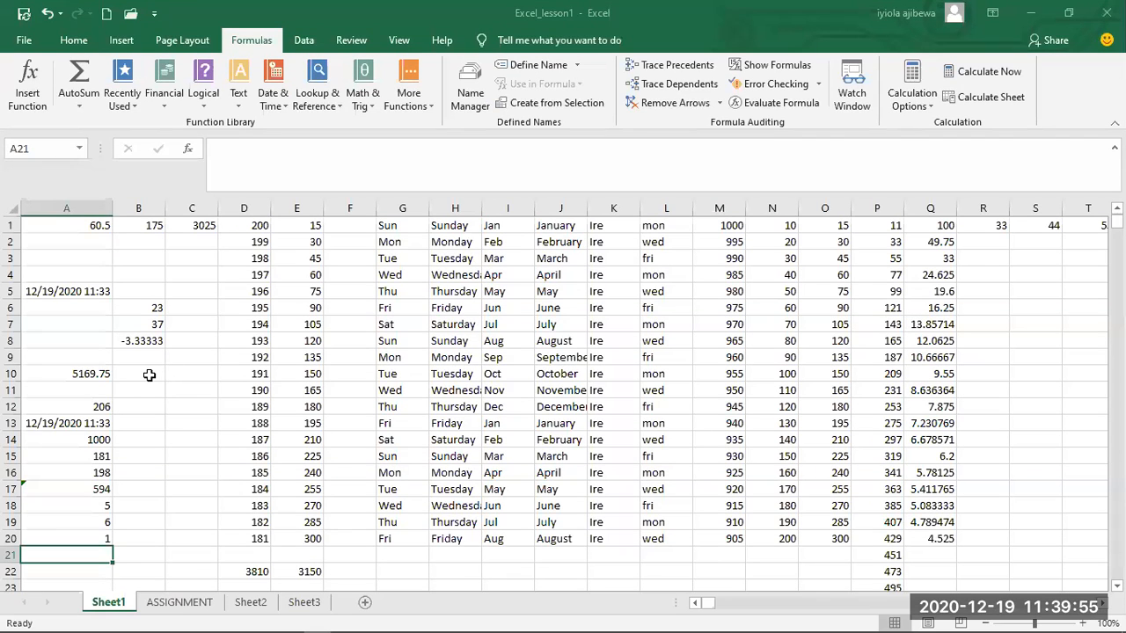
# Start a formula with the SMALL function in cell B10.
pyautogui.click(149, 387)
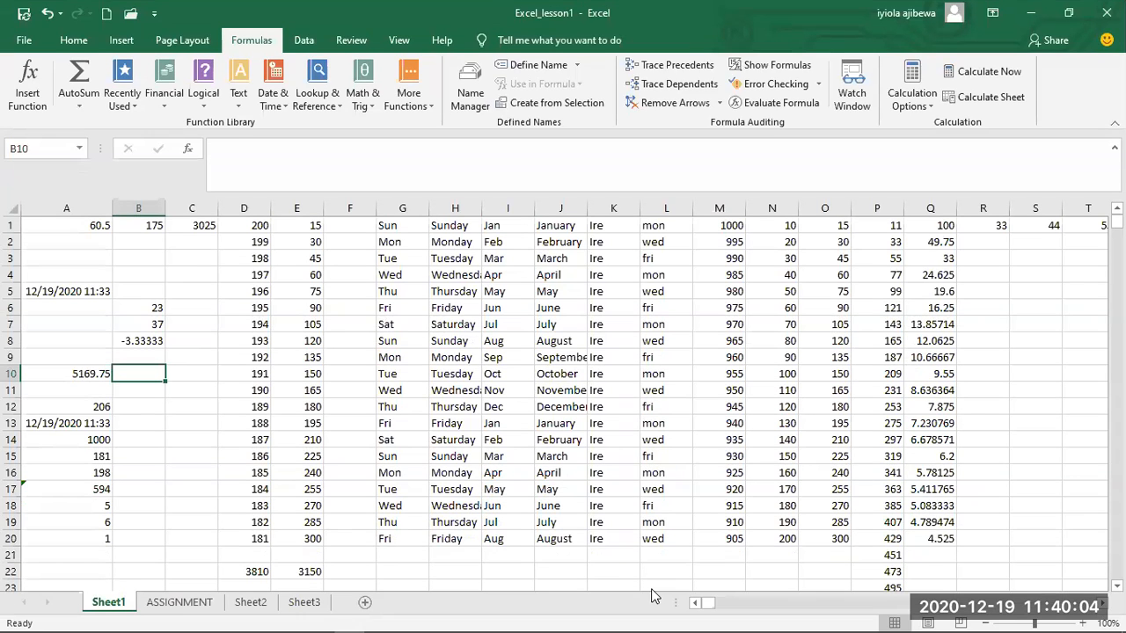
pyautogui.write('=')
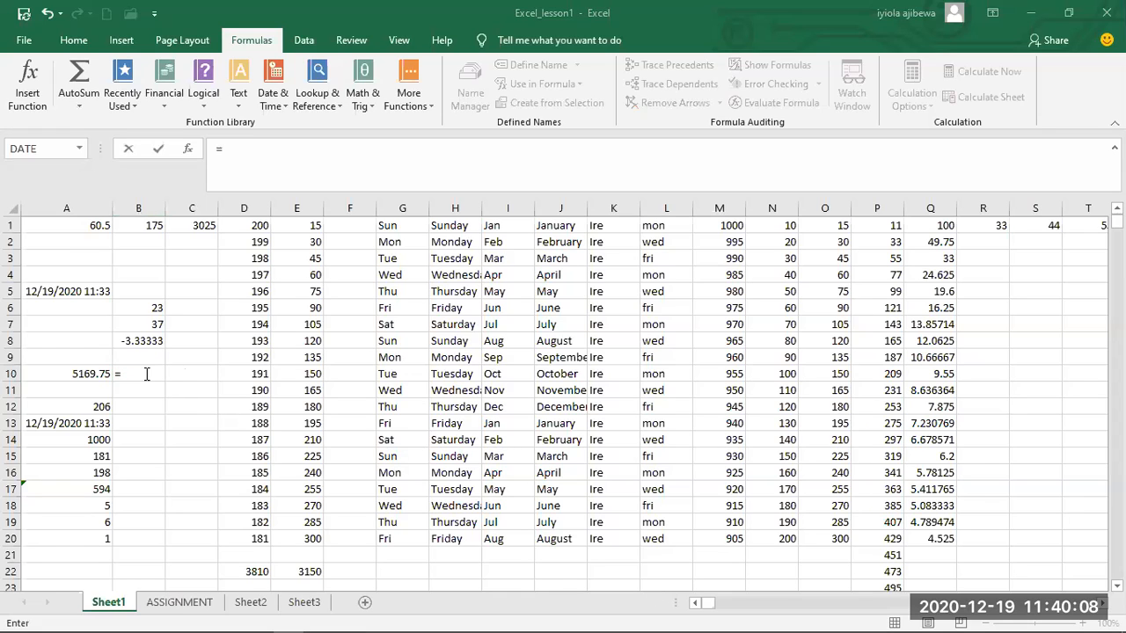
pyautogui.write('SMALL')
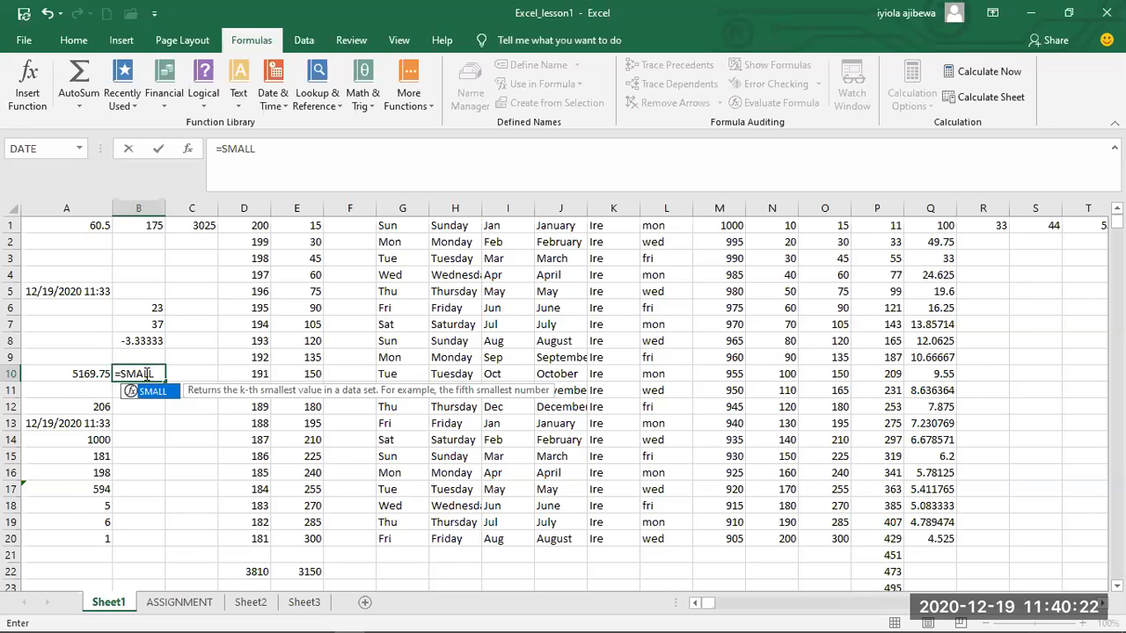
pyautogui.write('(')
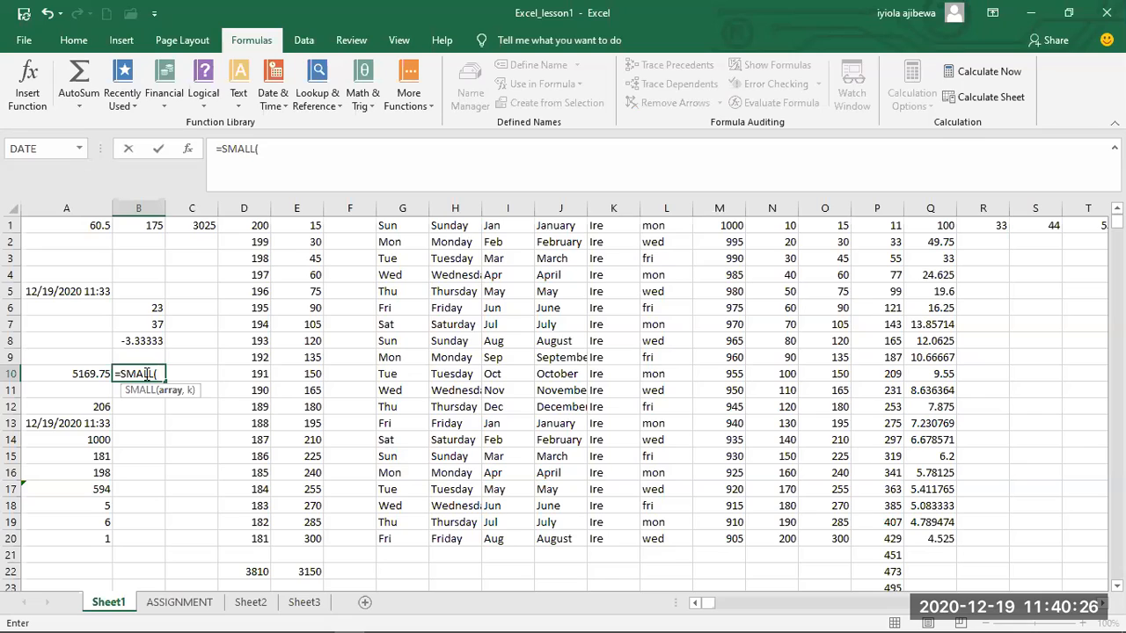
pyautogui.write('E1:E')
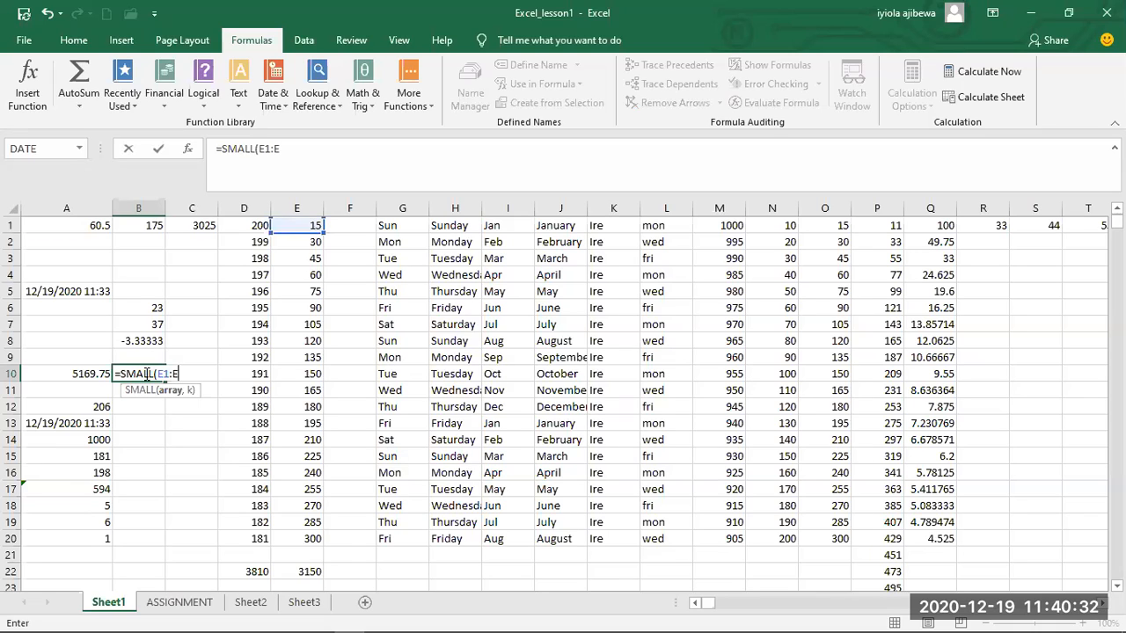
pyautogui.write('10')
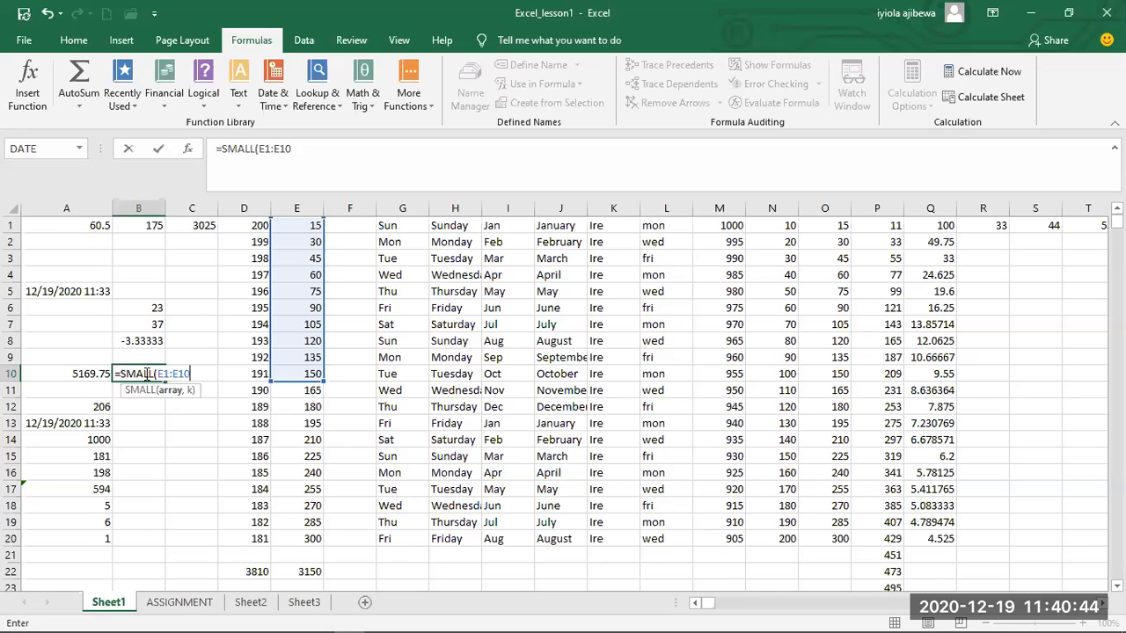
# Give the SMALL formula in cell B10 the array E1:E10 and a k of 3, and enter the formula.
pyautogui.write(',')
pyautogui.write('3')
pyautogui.write('(')
pyautogui.press('BackSpace')
pyautogui.write(')')
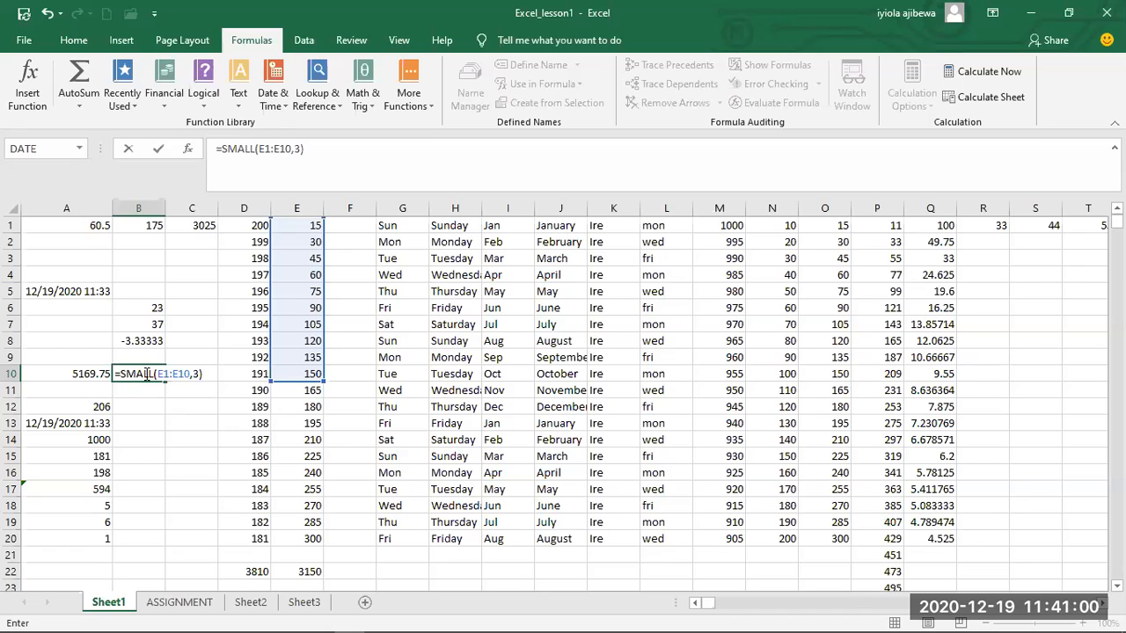
pyautogui.press('Return')
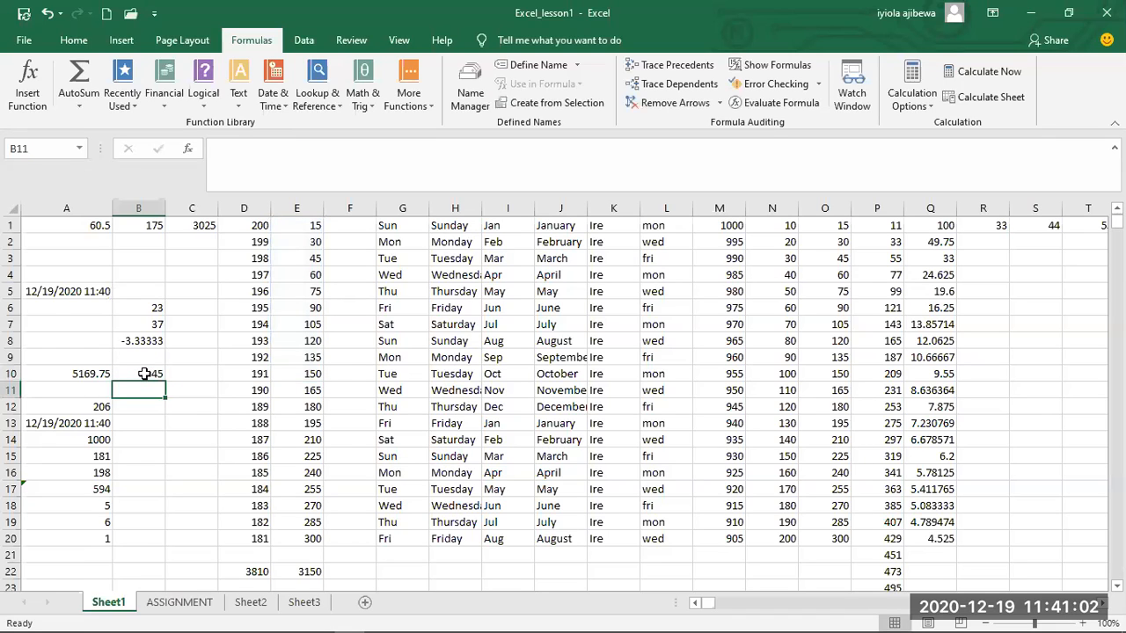
# Change the k argument of the SMALL formula in cell B10 to 5 and check the result against cell E5.
pyautogui.click(144, 374)
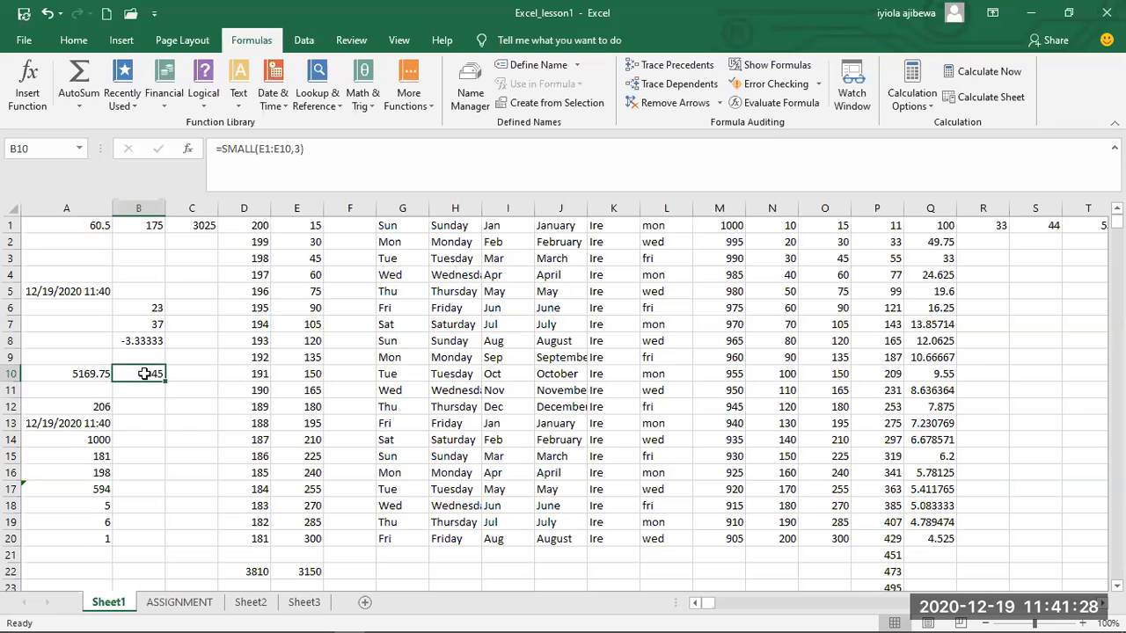
pyautogui.doubleClick(144, 374)
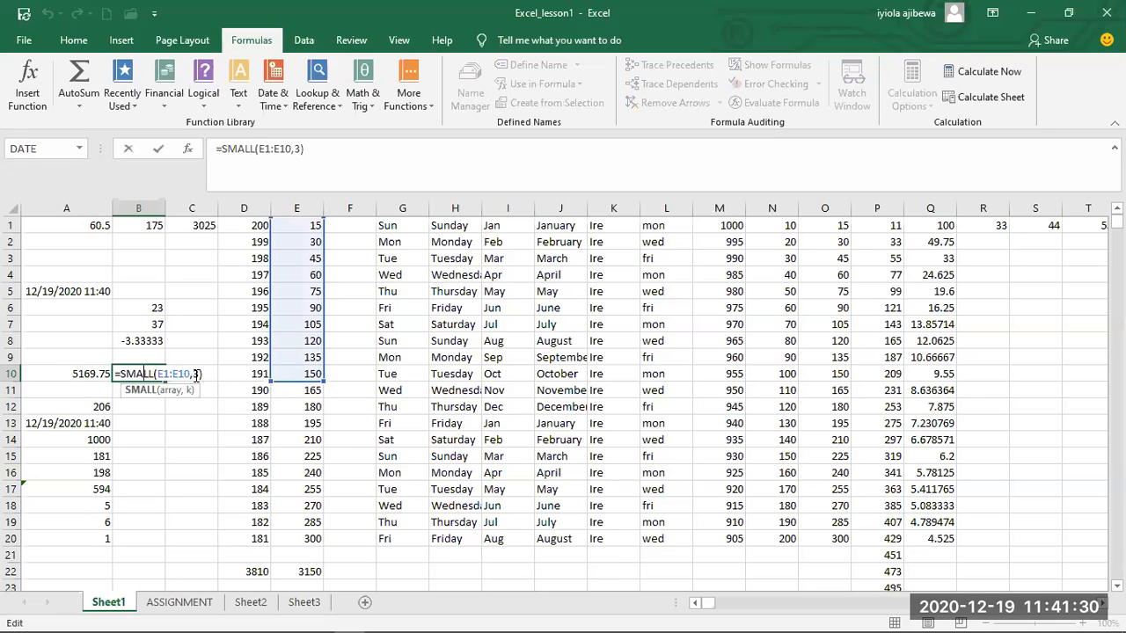
pyautogui.click(195, 375)
pyautogui.press('Right')
pyautogui.press('Right')
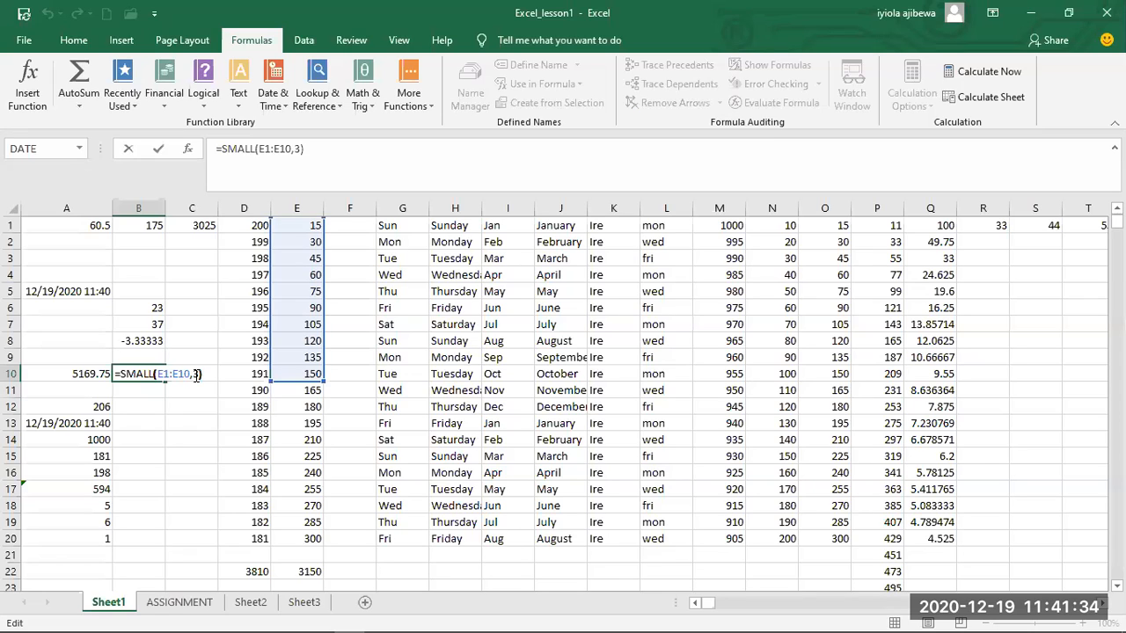
pyautogui.press('Left')
pyautogui.press('BackSpace')
pyautogui.write('5')
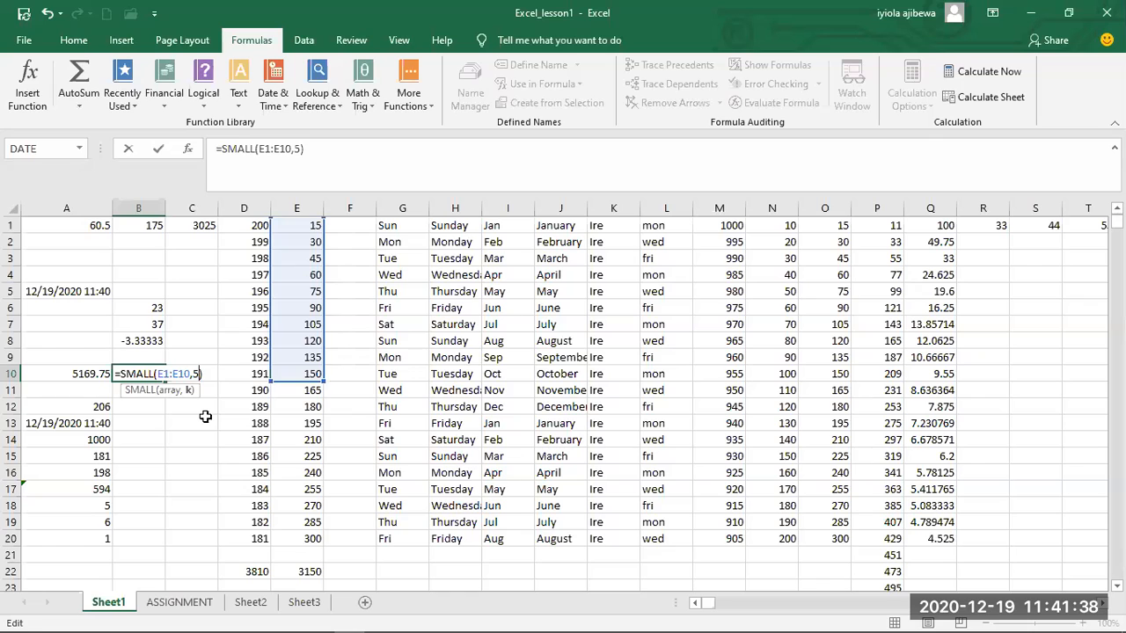
pyautogui.press('Return')
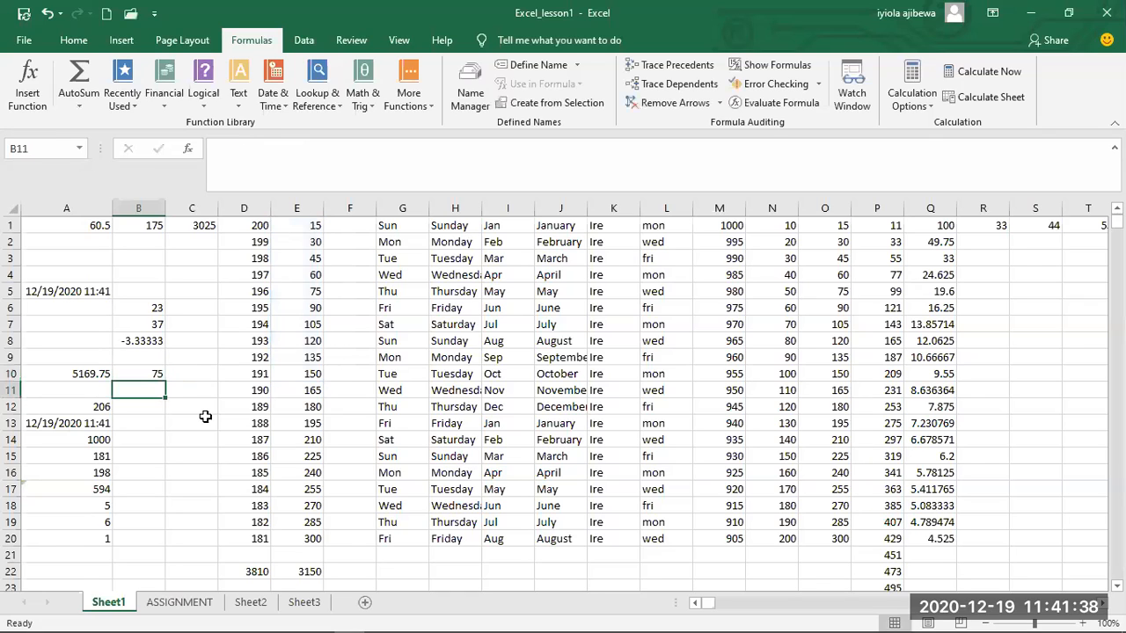
pyautogui.click(299, 290)
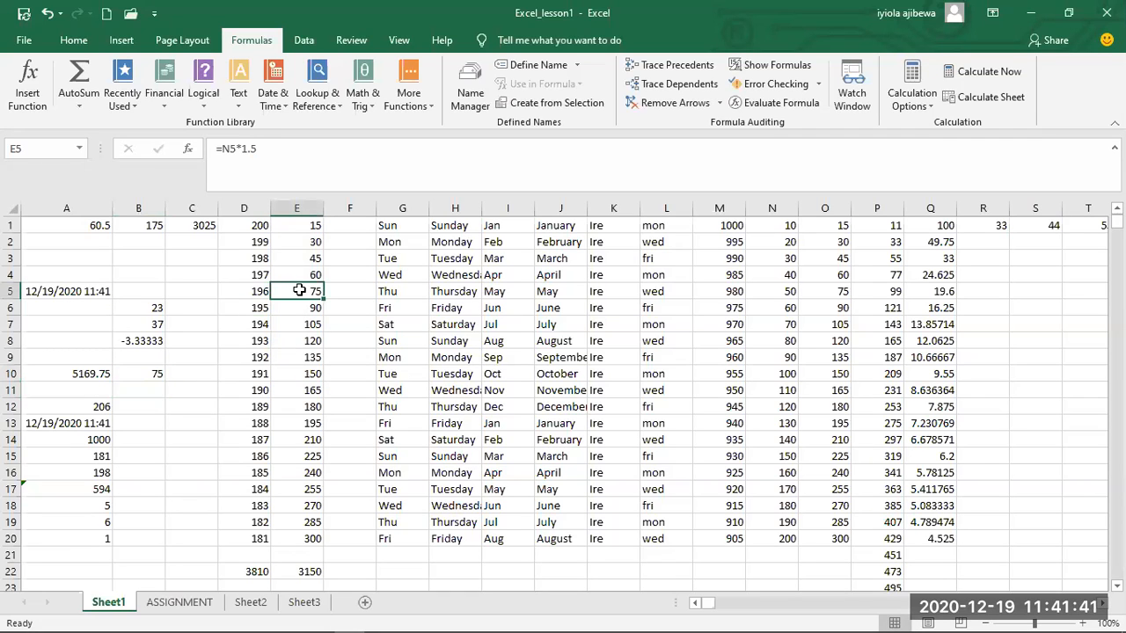
pyautogui.click(148, 371)
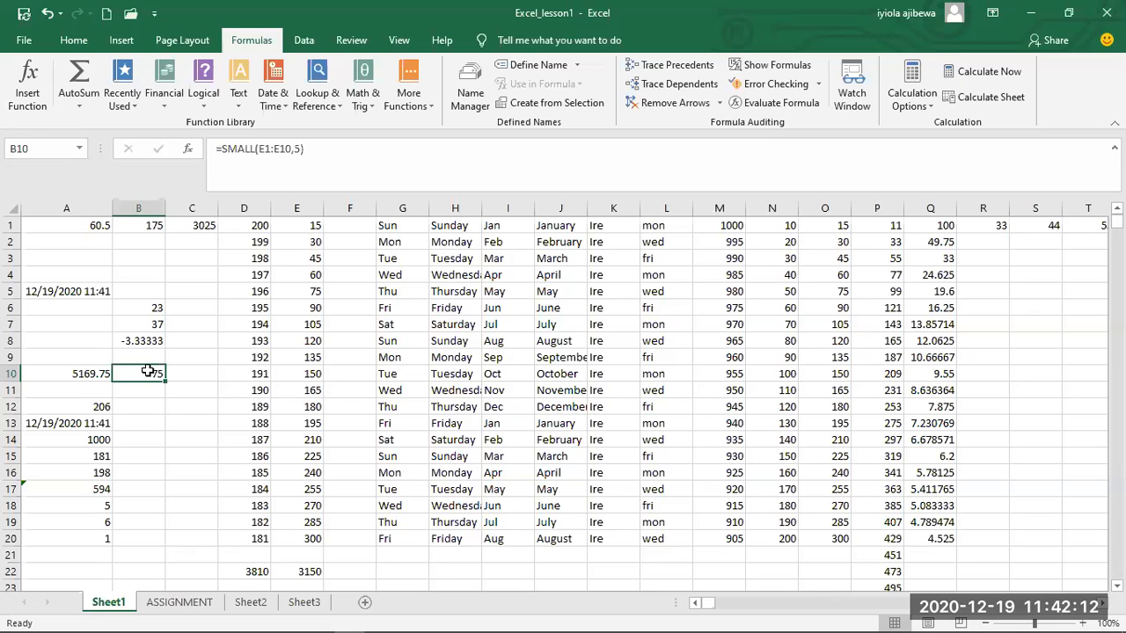
# Start a formula with the LARGE function in cell B11.
pyautogui.click(147, 389)
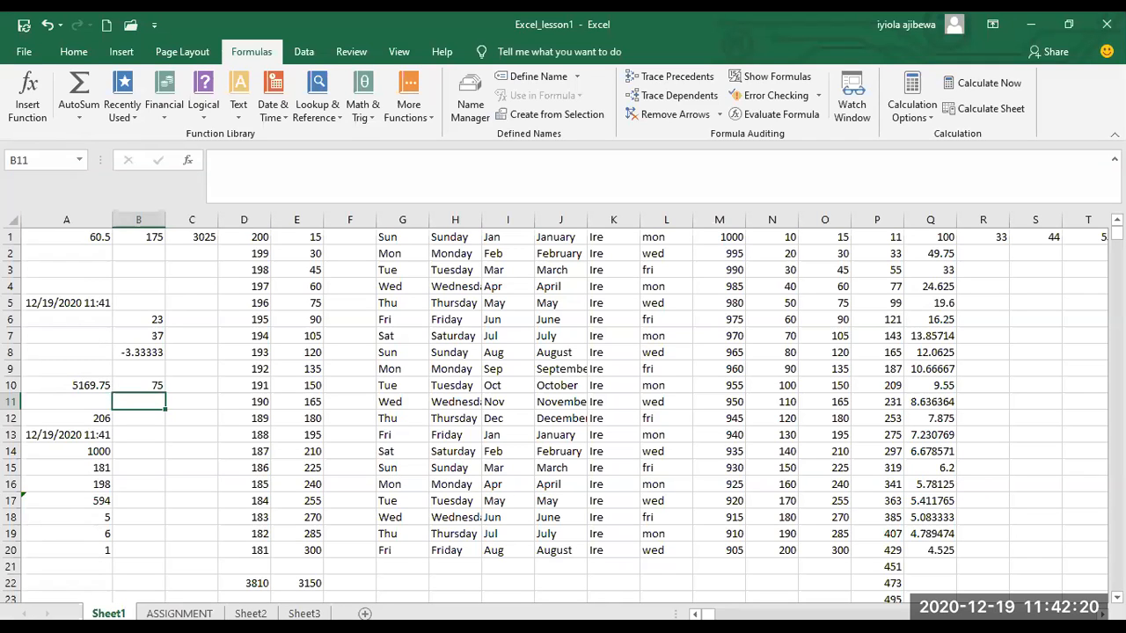
pyautogui.write('=')
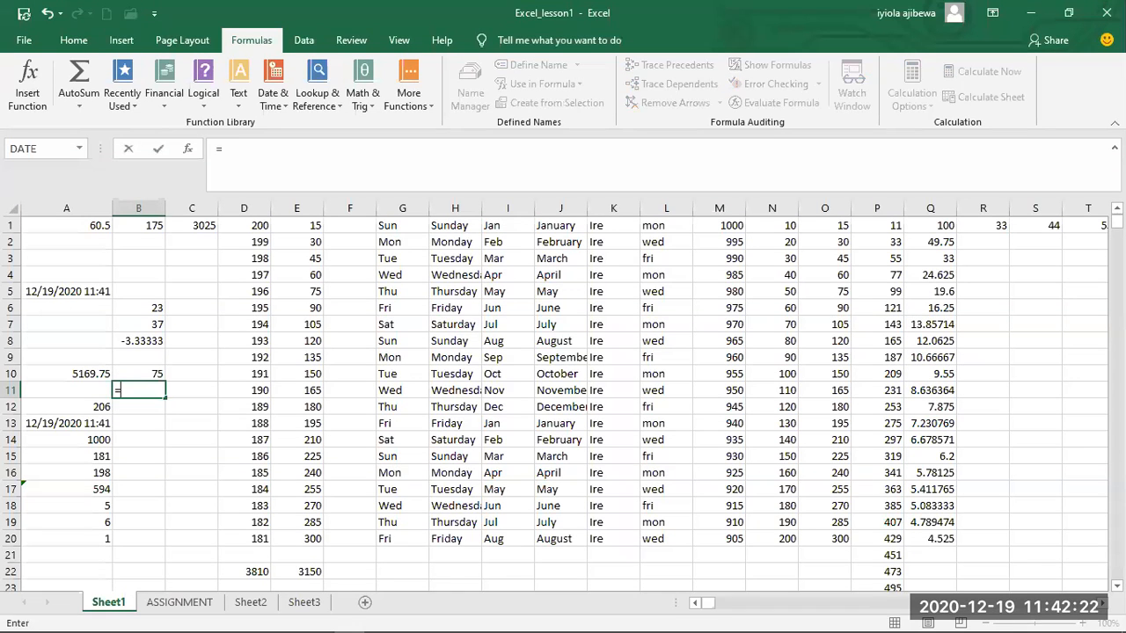
pyautogui.write('LARGE')
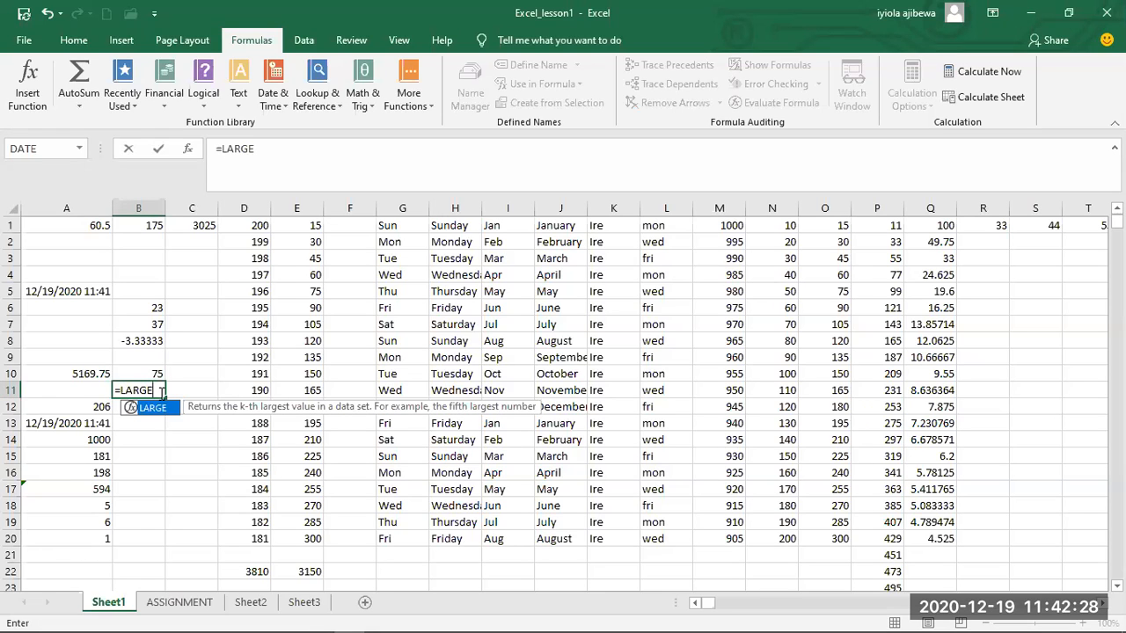
pyautogui.write('(')
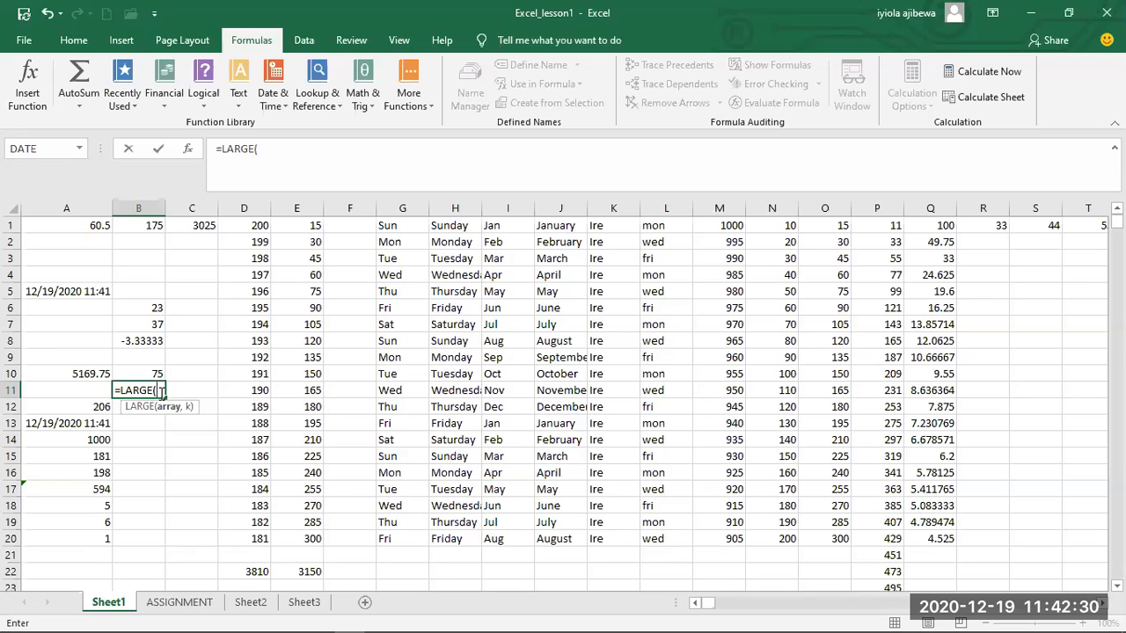
pyautogui.write('D1')
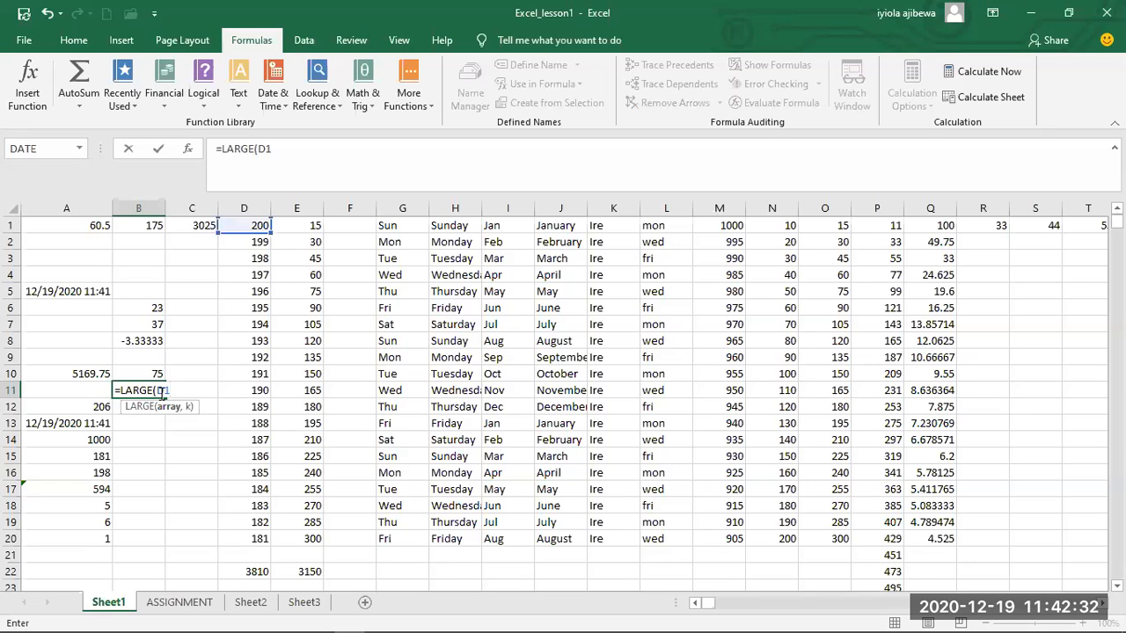
pyautogui.write(':D10')
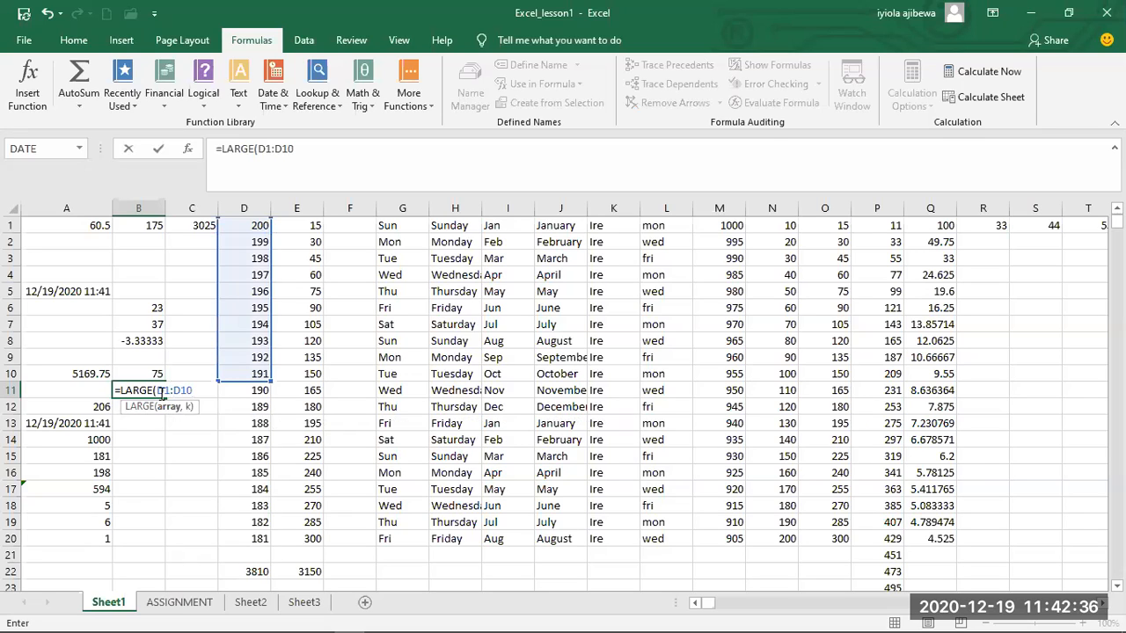
pyautogui.write(',6')
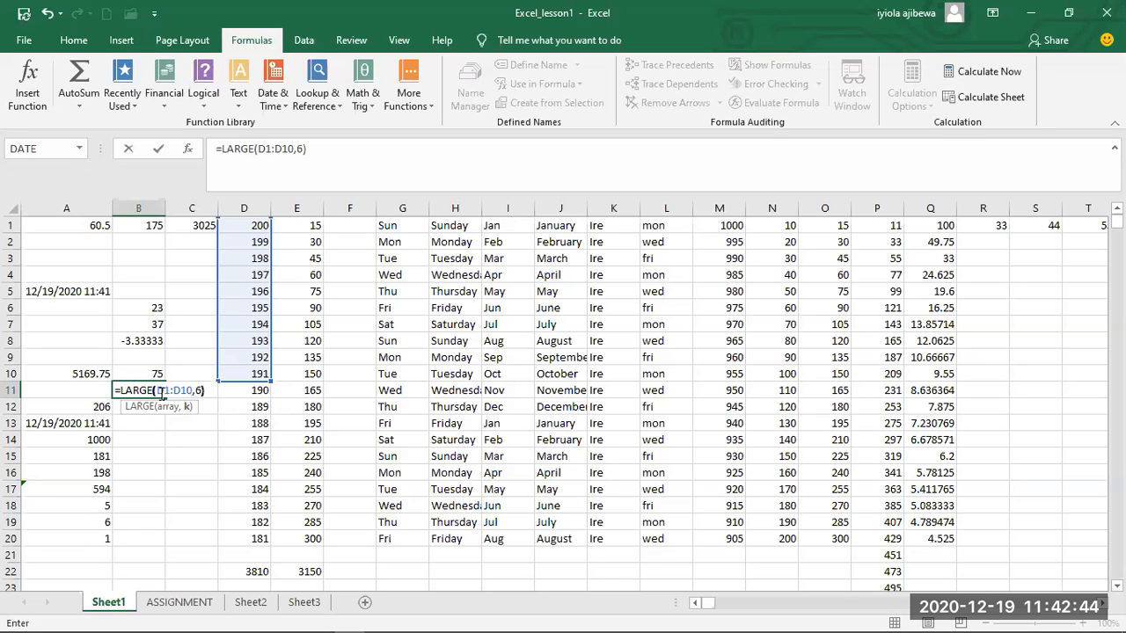
# Give the LARGE formula in cell B11 the array D1:D10 and a k of 6, enter it and check the formula.
pyautogui.press('Return')
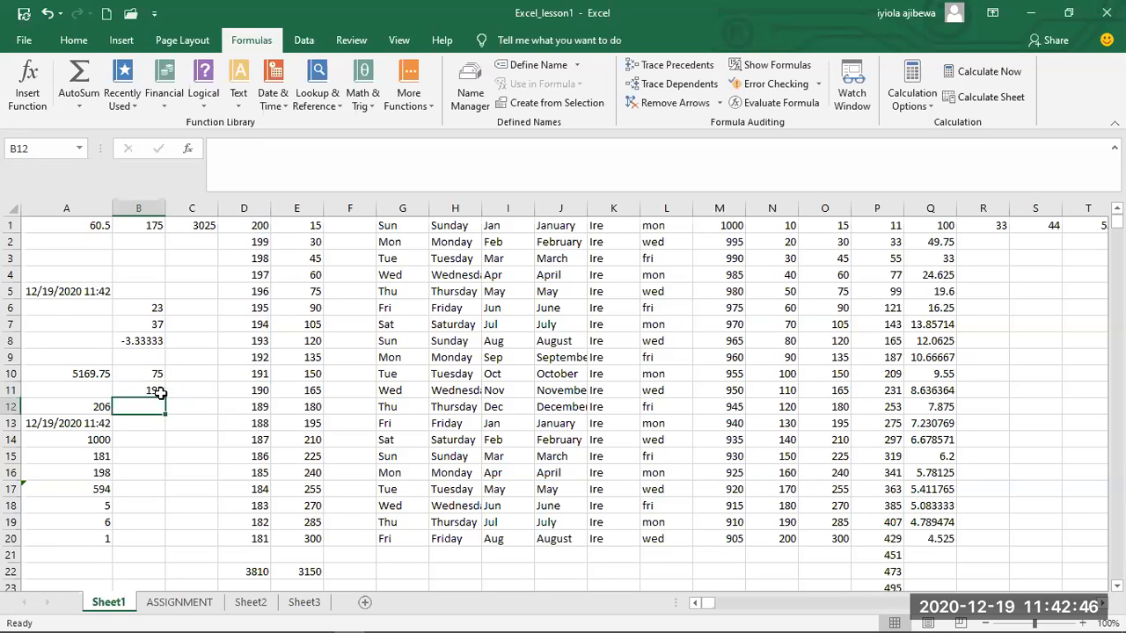
pyautogui.click(160, 392)
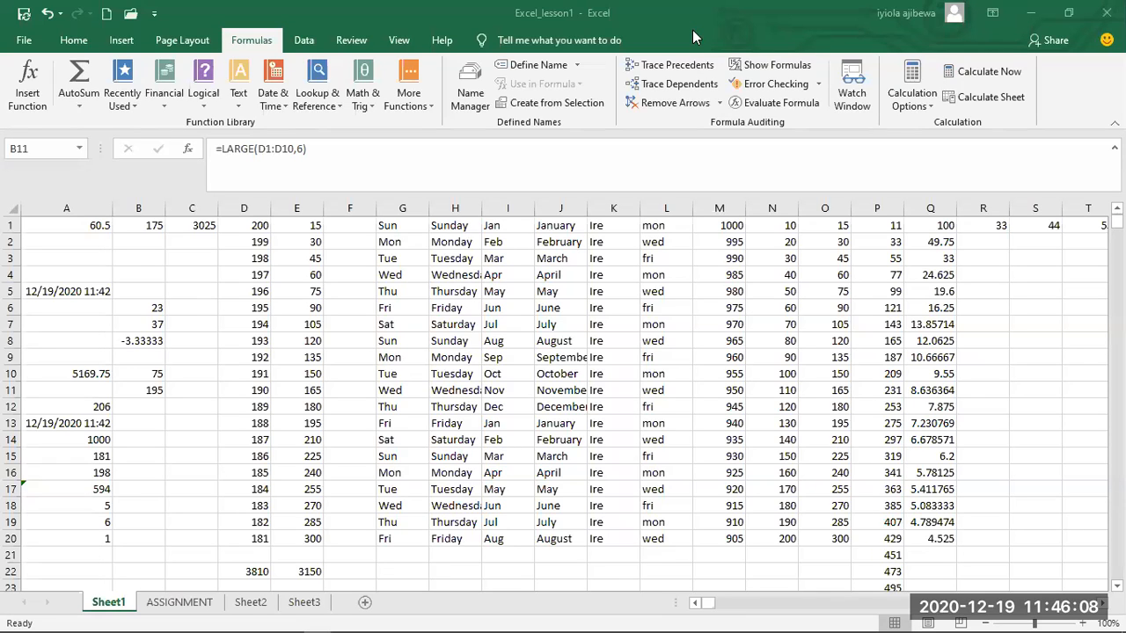
# Start a formula with the MODE function in cell B12, using the range N1:N3 as its first argument.
pyautogui.click(645, 70)
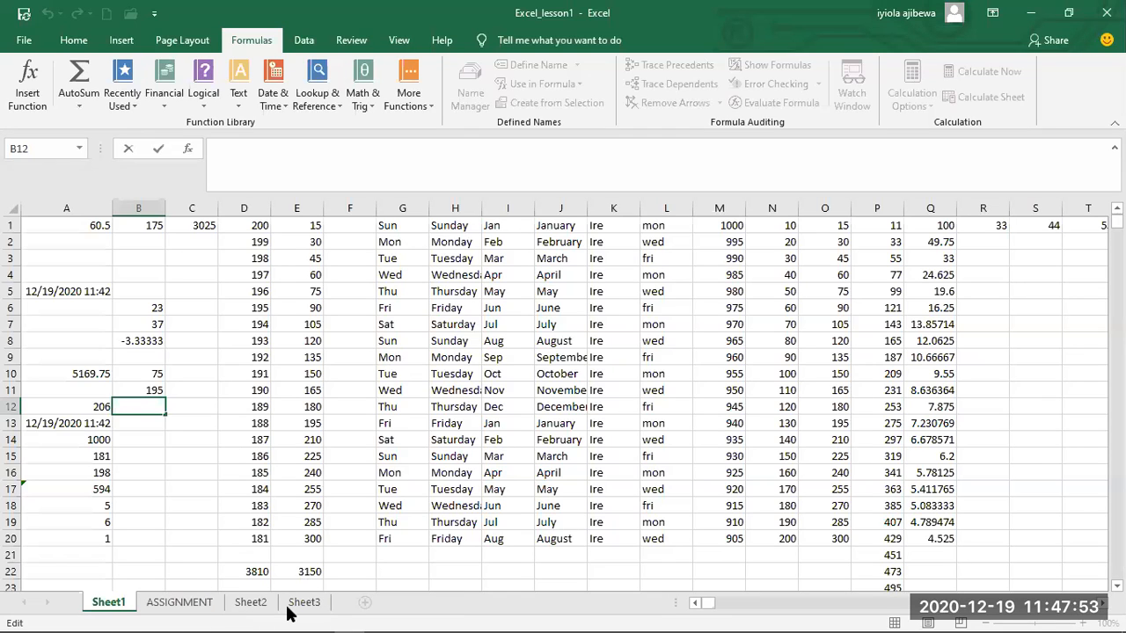
pyautogui.write('=')
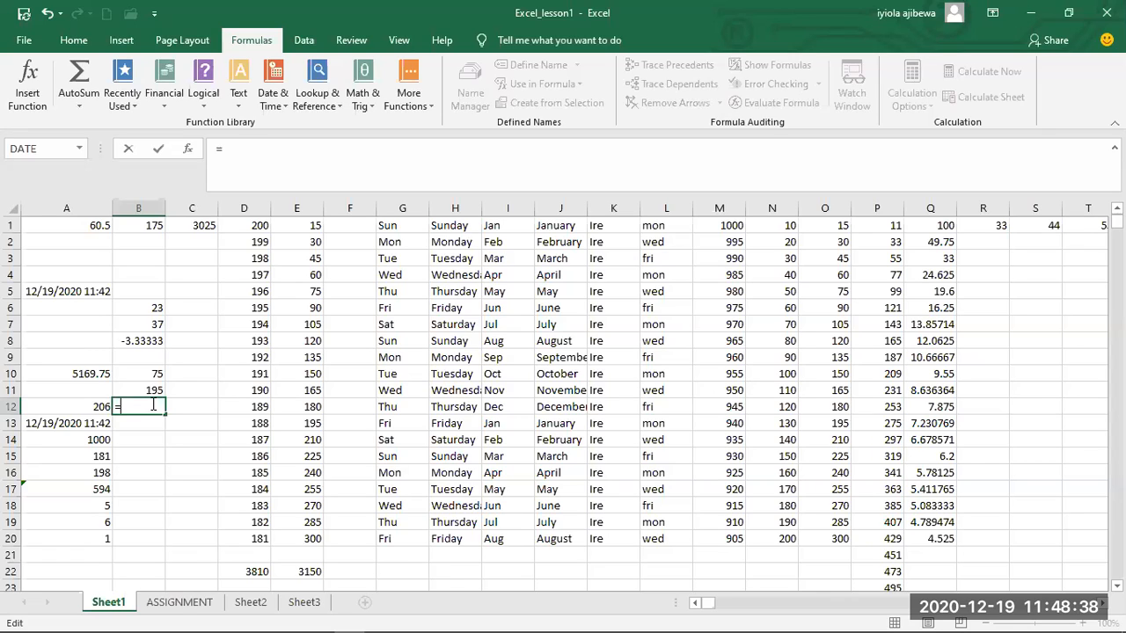
pyautogui.write('MODE')
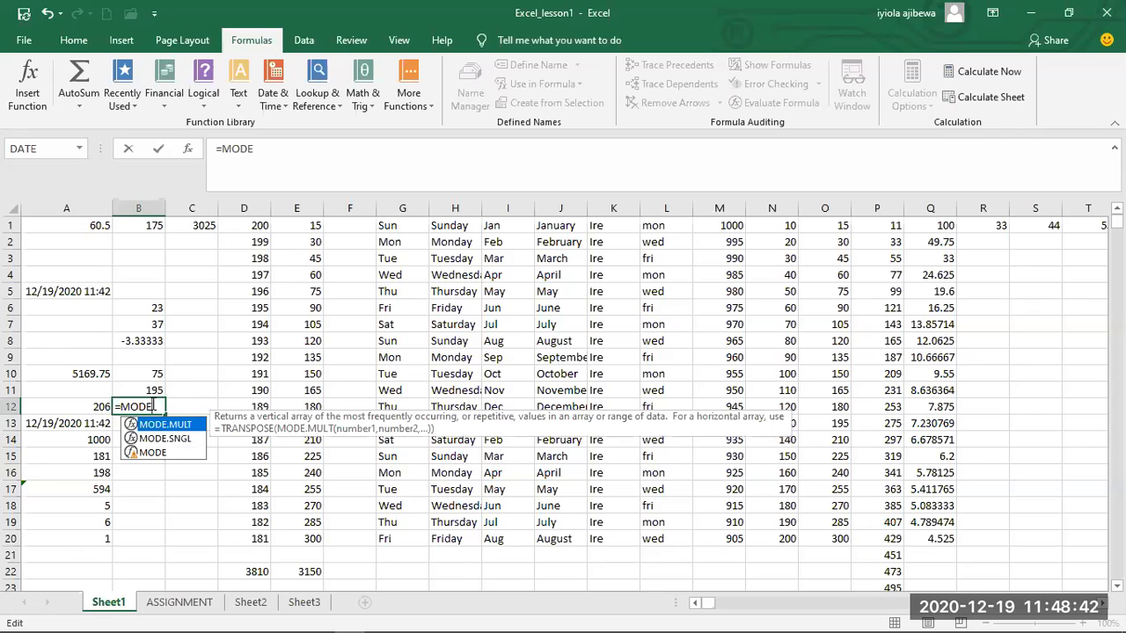
pyautogui.write('(')
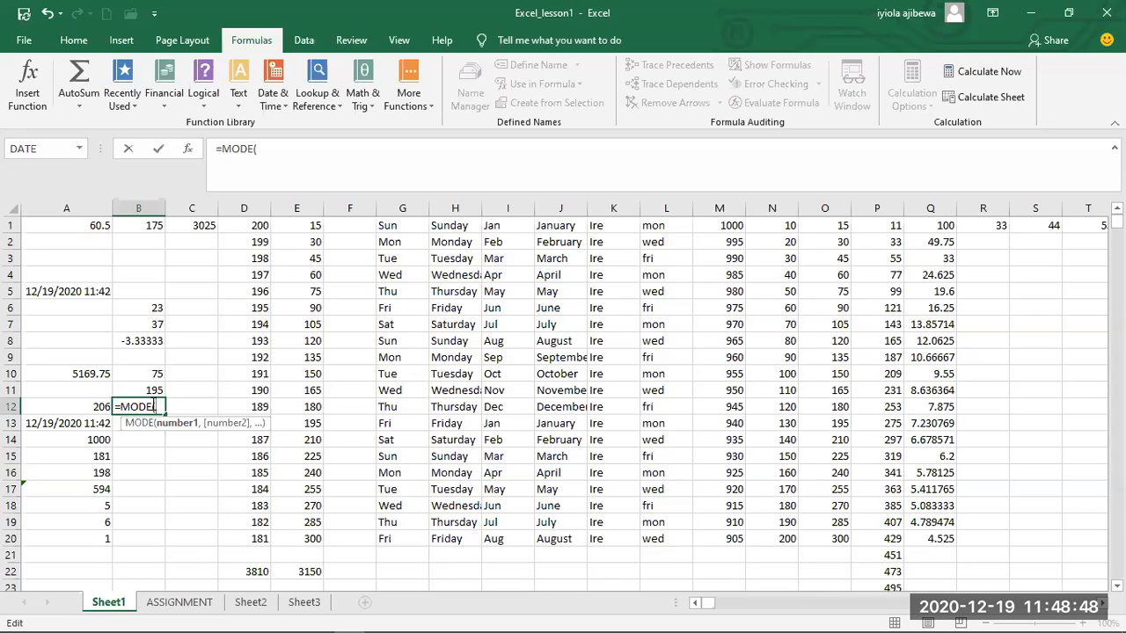
pyautogui.write('N1:N3')
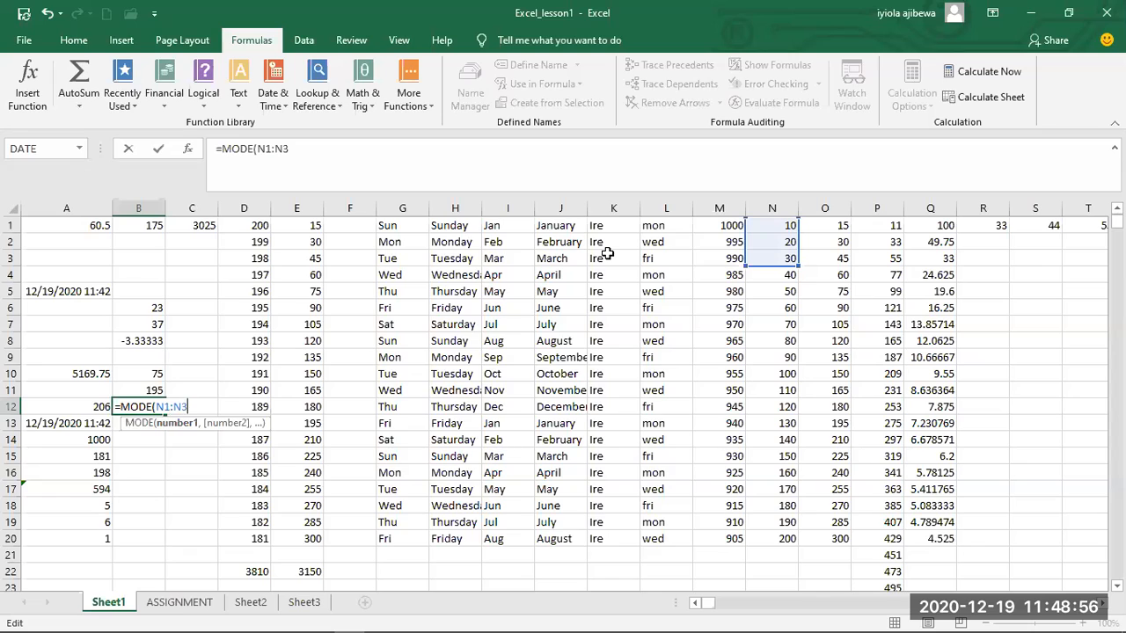
pyautogui.write(',O')
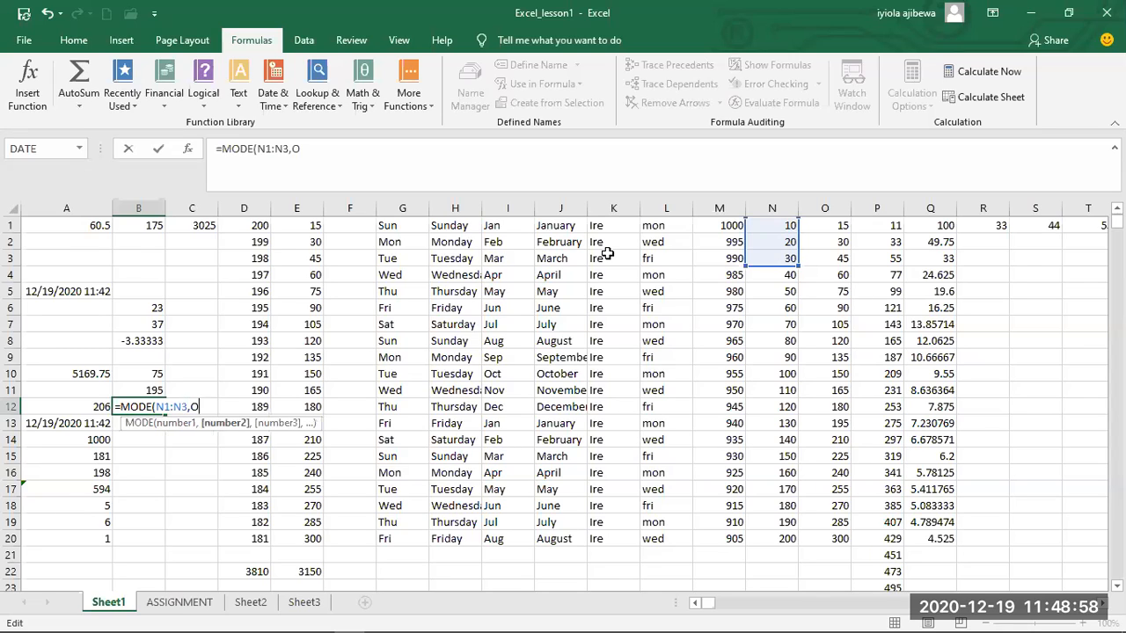
pyautogui.write('1')
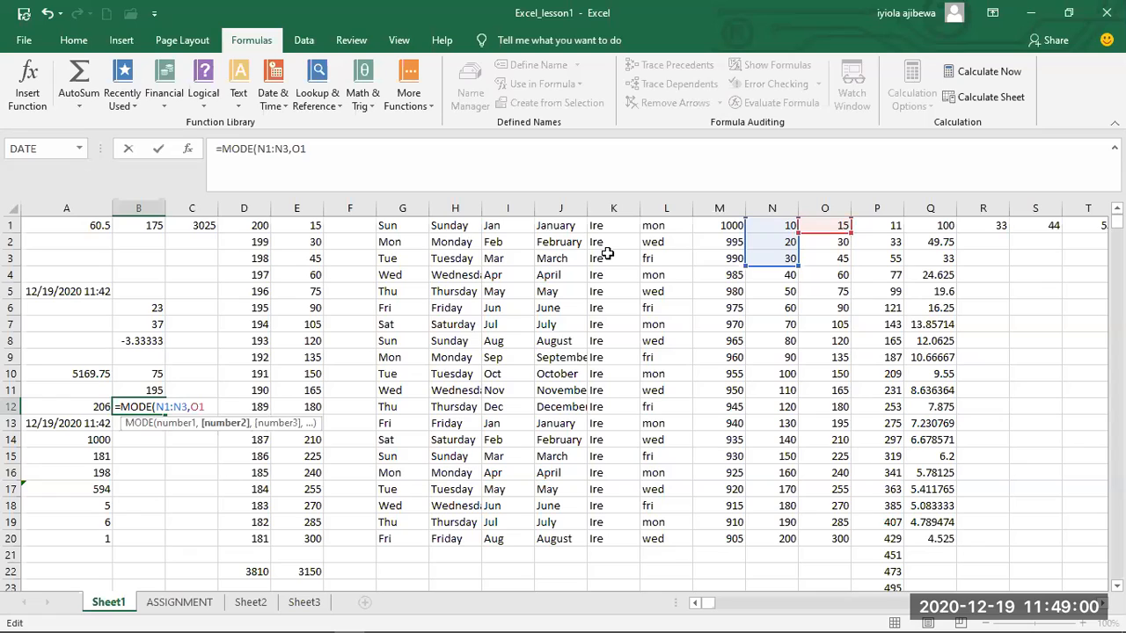
pyautogui.write(':O3')
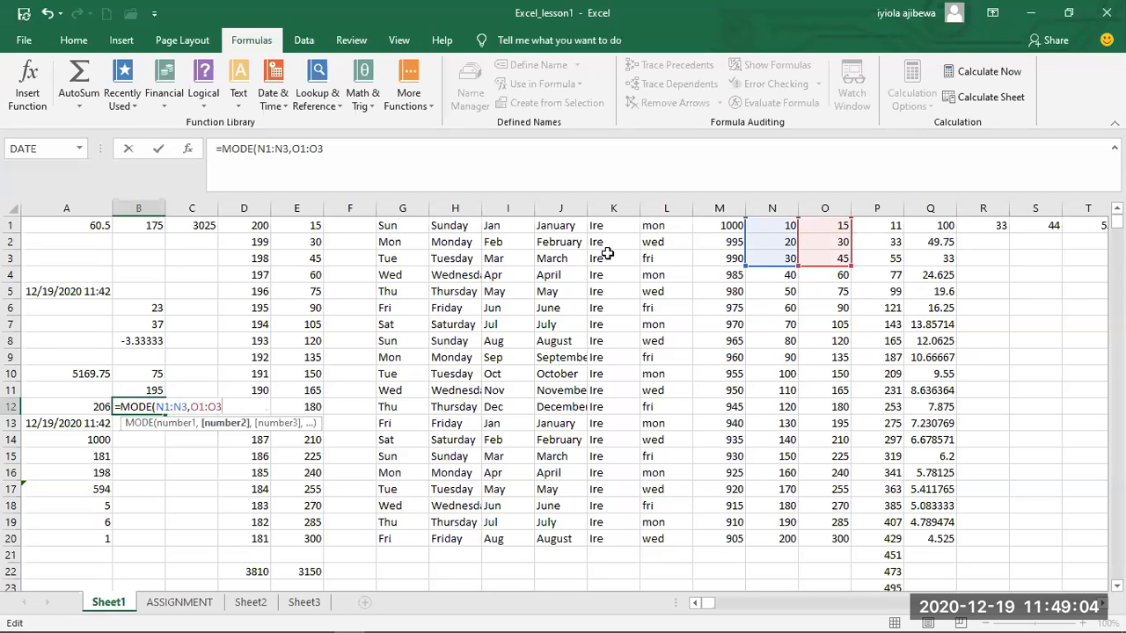
# Add the range O1:O3 as the second argument of the MODE formula in cell B12, close the parenthesis and enter the formula.
pyautogui.click(1014, 69)
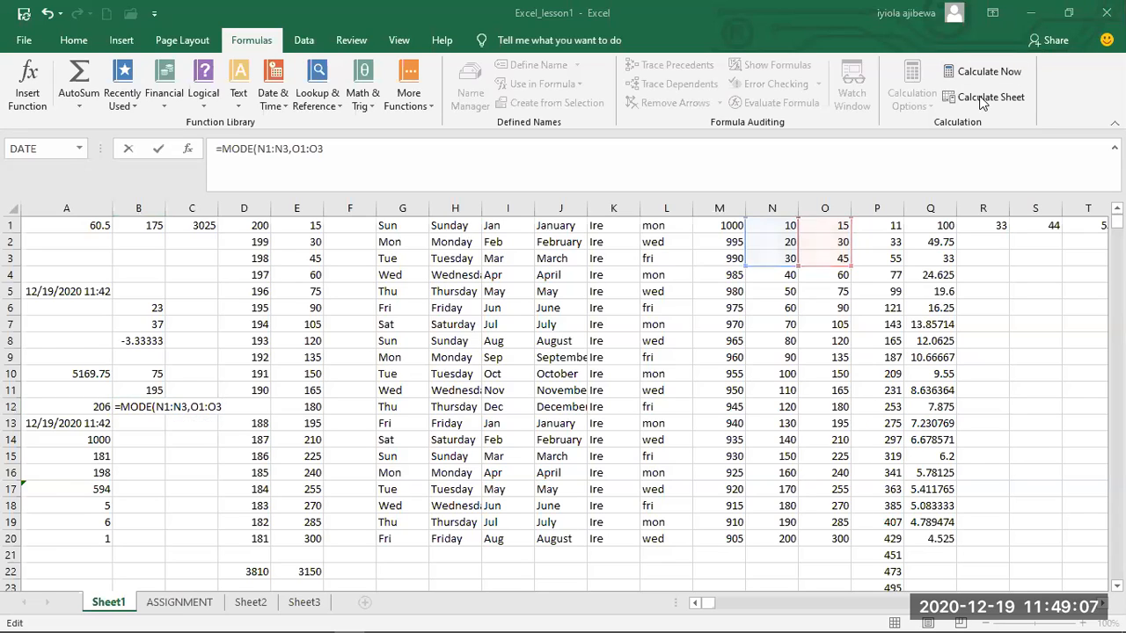
pyautogui.click(218, 406)
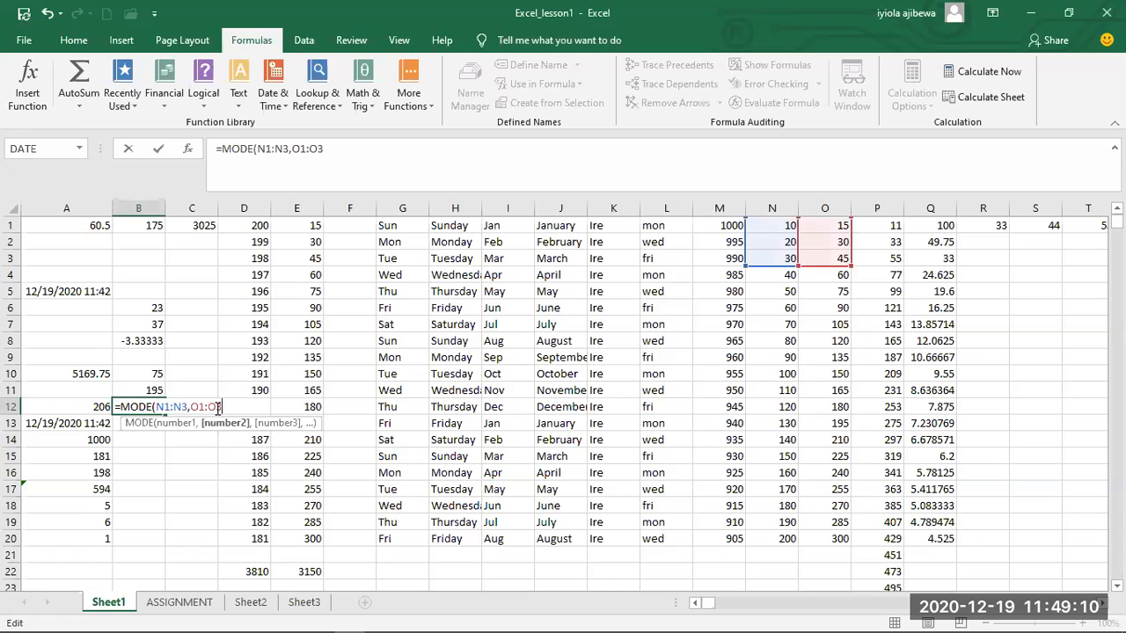
pyautogui.write('(')
pyautogui.press('BackSpace')
pyautogui.write(')')
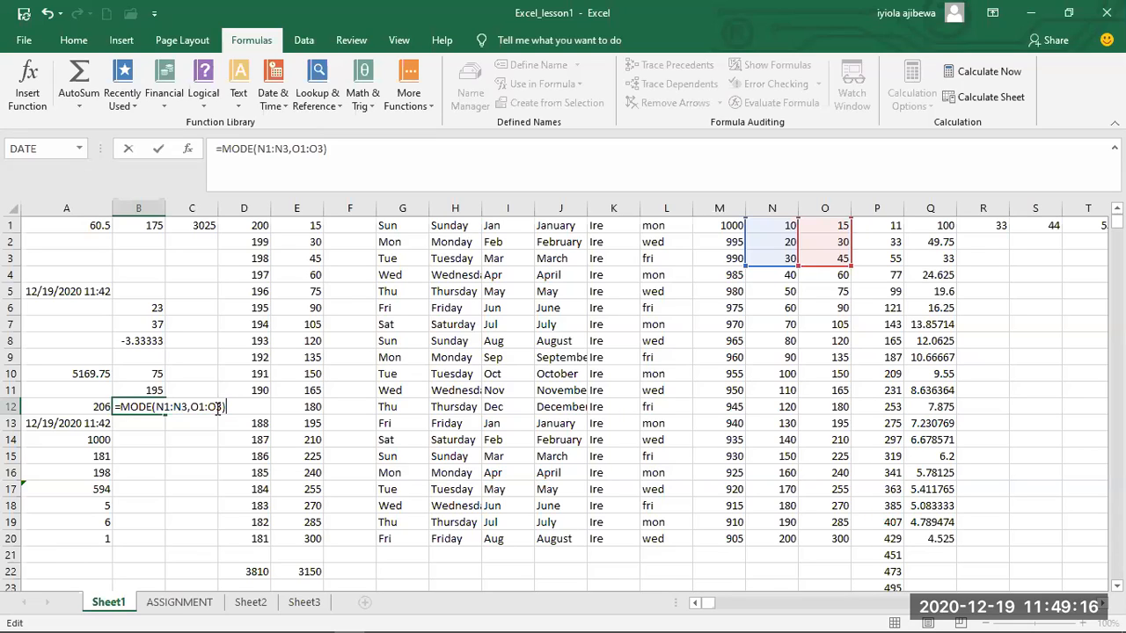
pyautogui.press('Return')
pyautogui.press('Return')
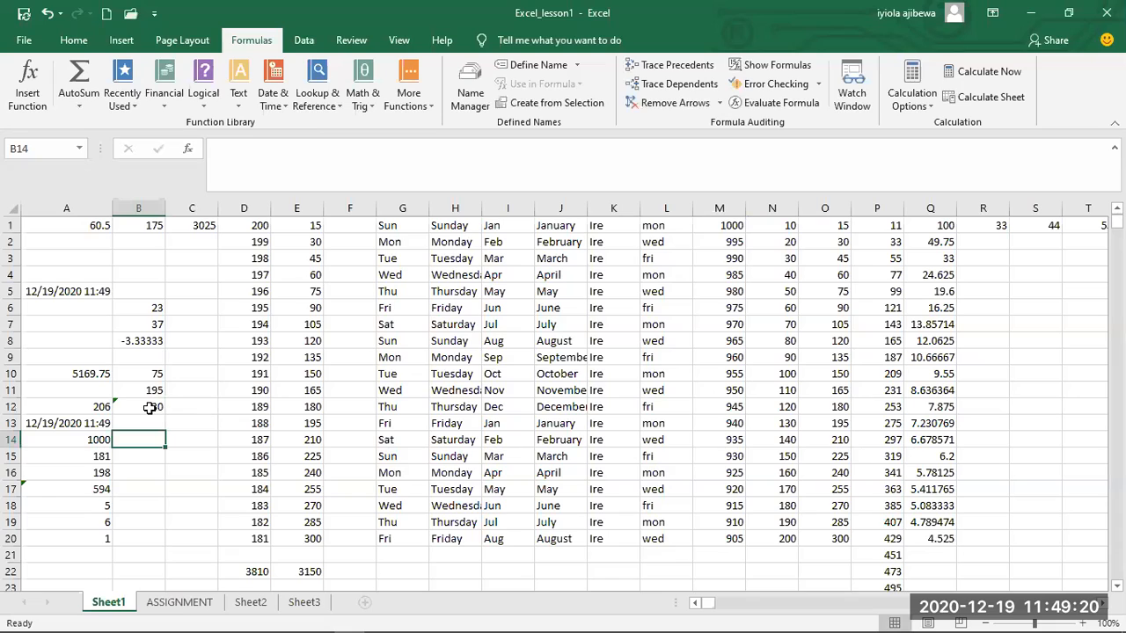
# Examine the MODE formula in cell B12 and its two referenced ranges, leaving the formula as it is.
pyautogui.click(150, 407)
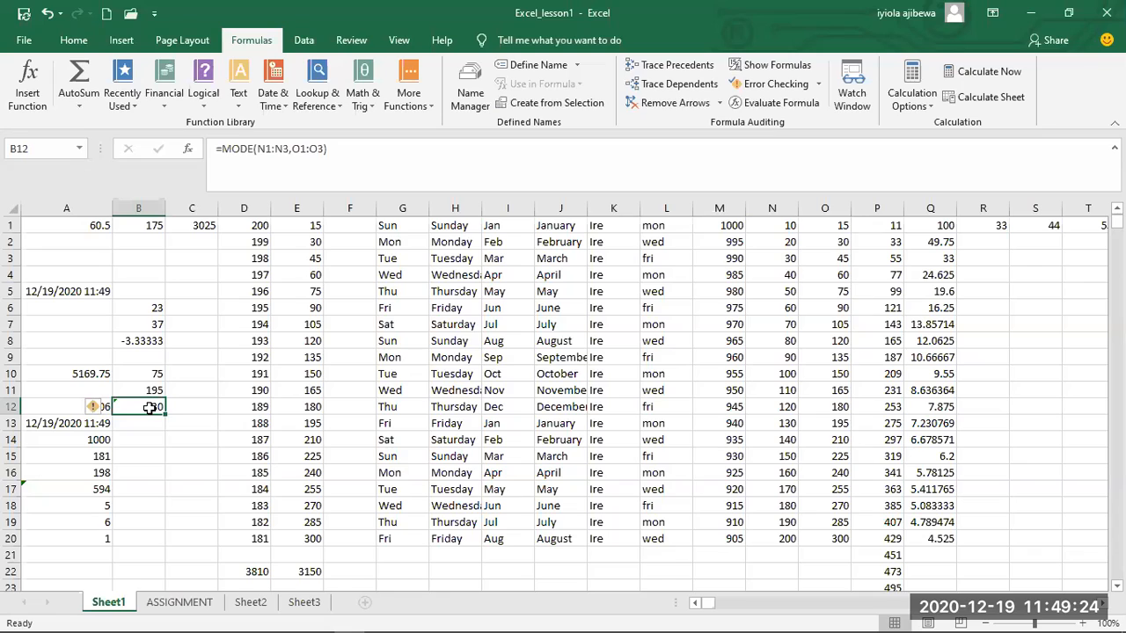
pyautogui.doubleClick(151, 407)
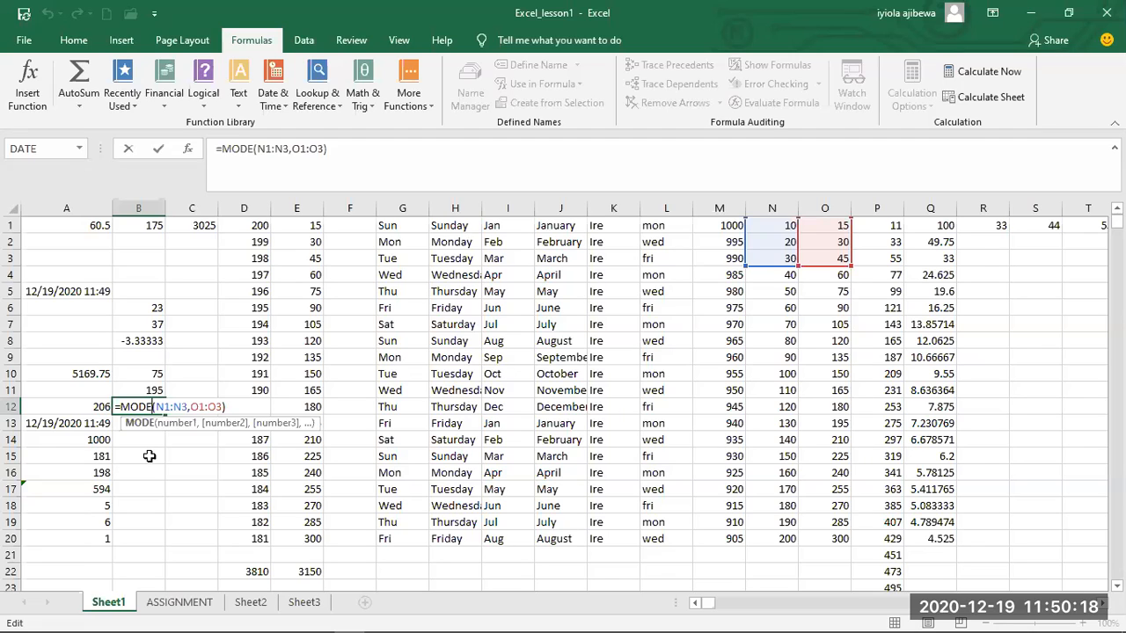
pyautogui.press('Return')
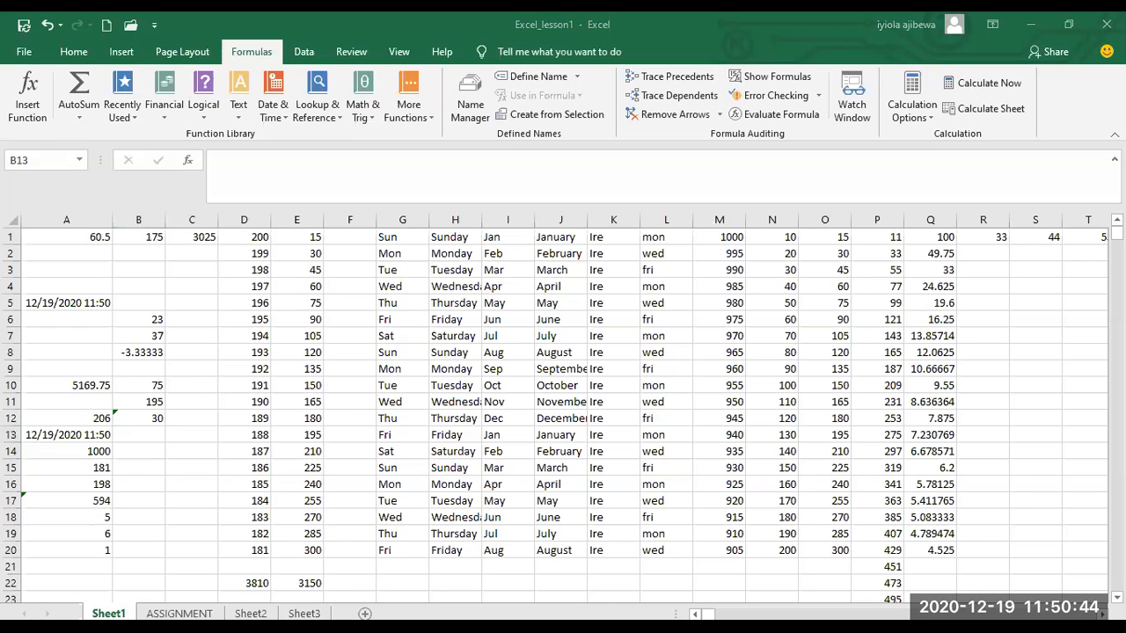
# Enter a formula in cell B13 that calculates the median of the range N1:N6 with the MEDIAN function.
pyautogui.write('=')
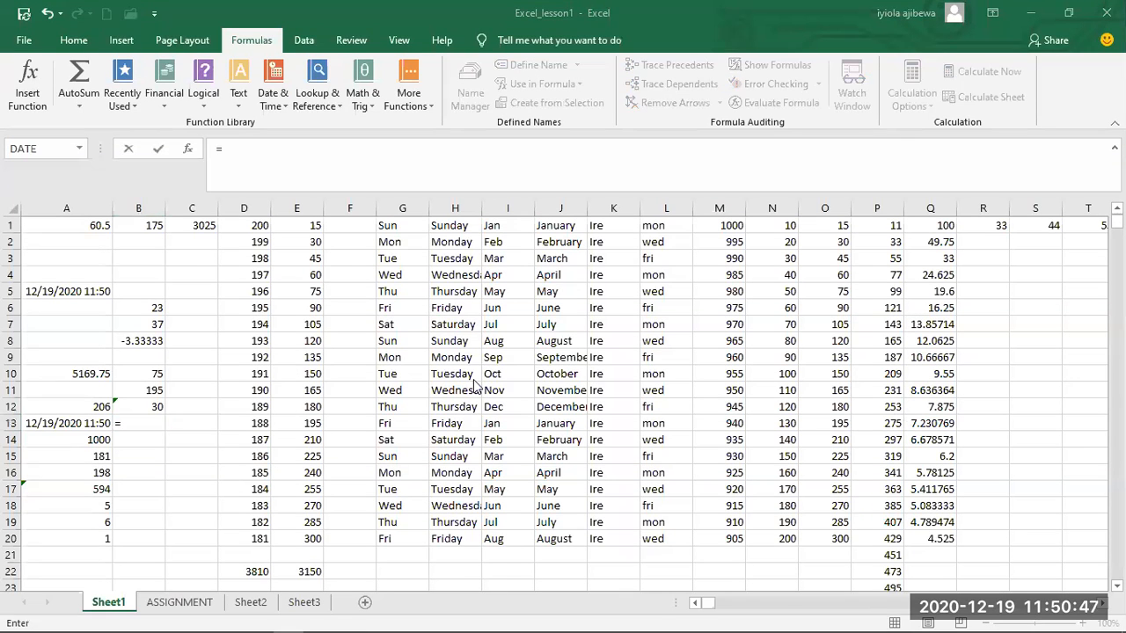
pyautogui.click(137, 423)
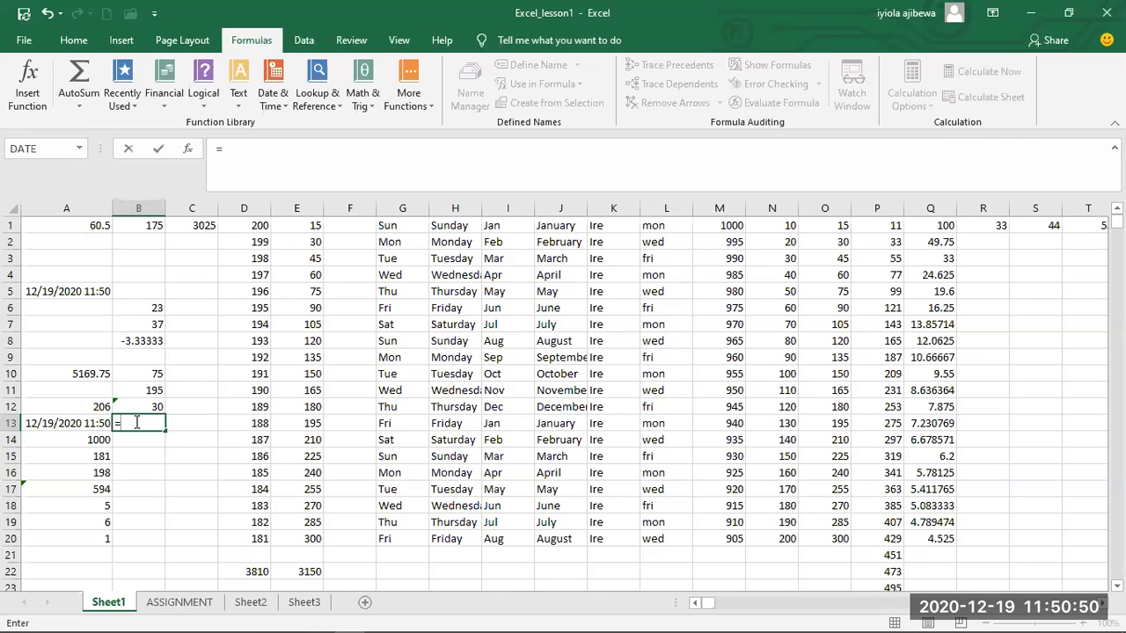
pyautogui.write('MEDIAN')
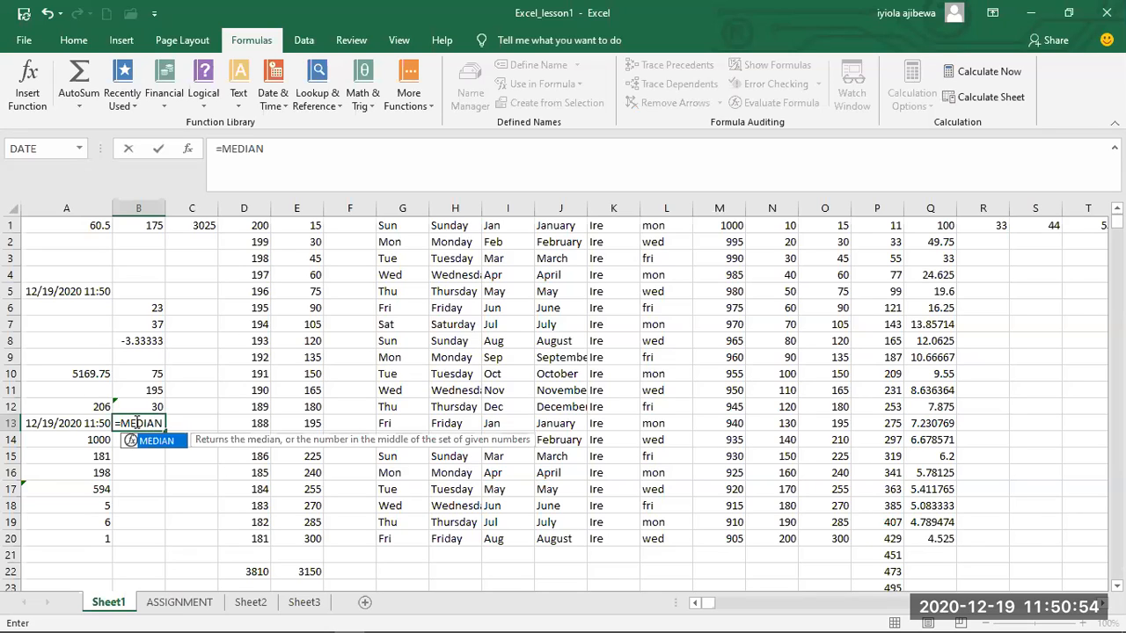
pyautogui.write('(')
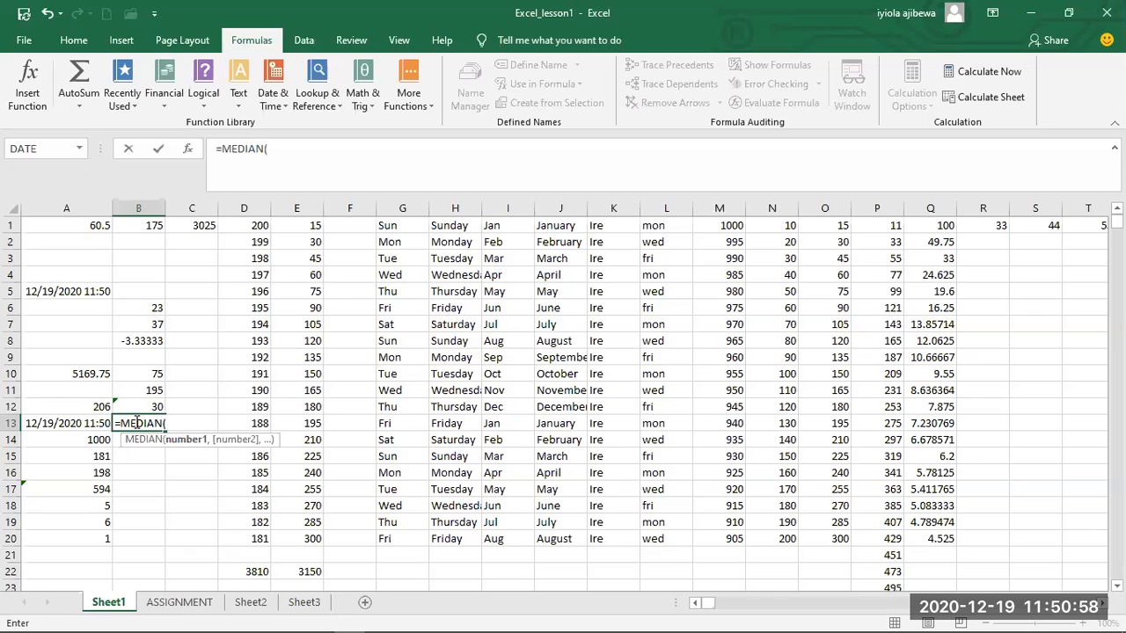
pyautogui.write('N1:')
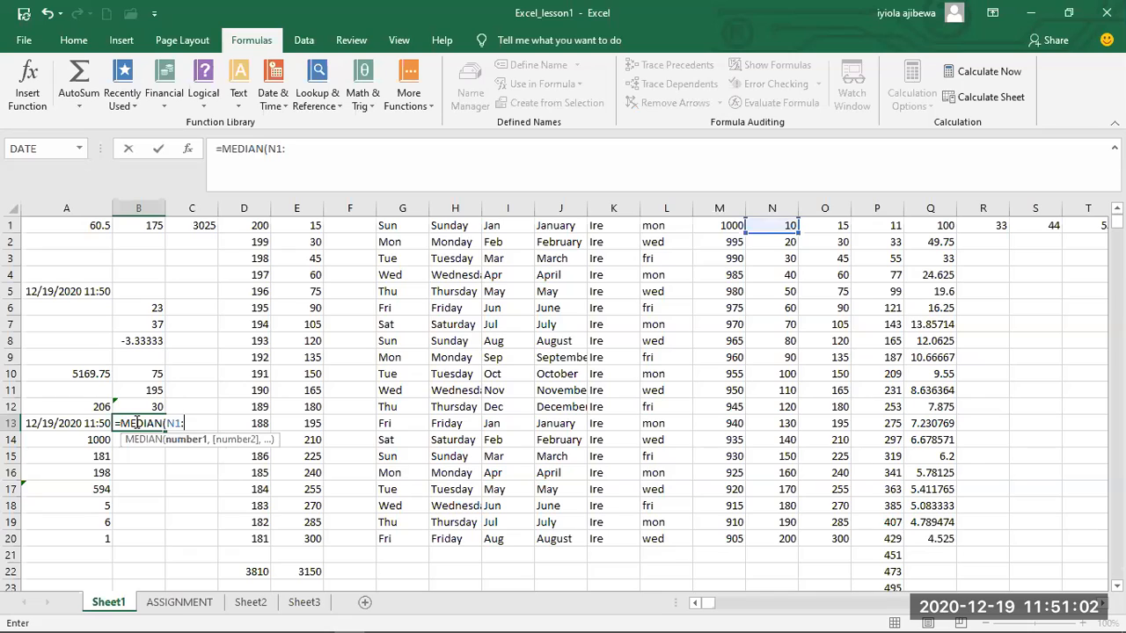
pyautogui.write('N6')
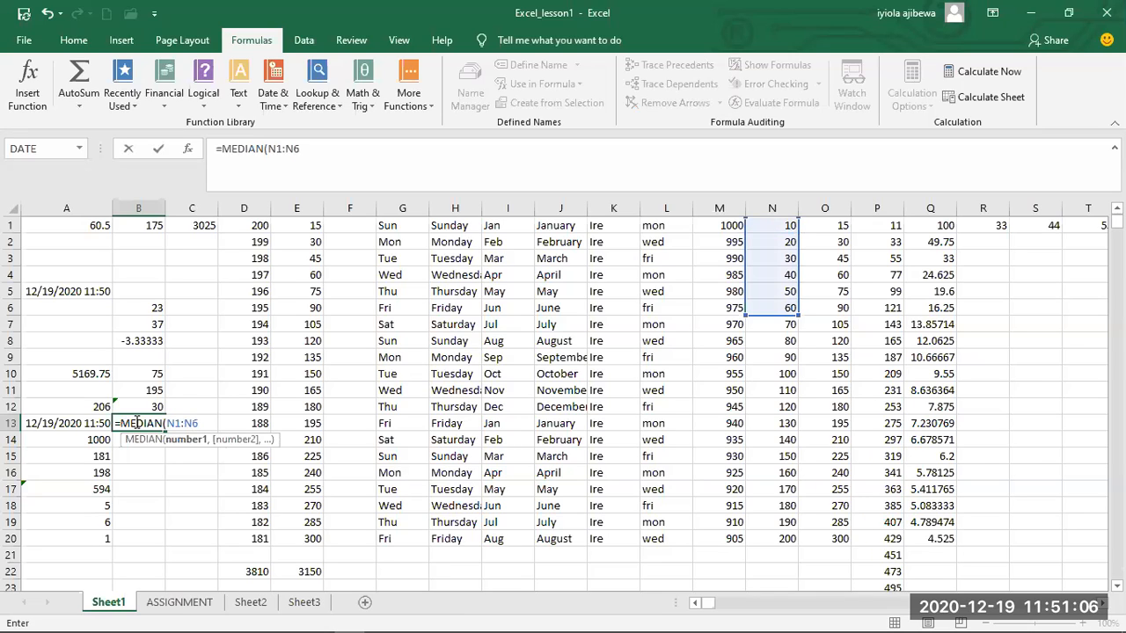
pyautogui.write(')')
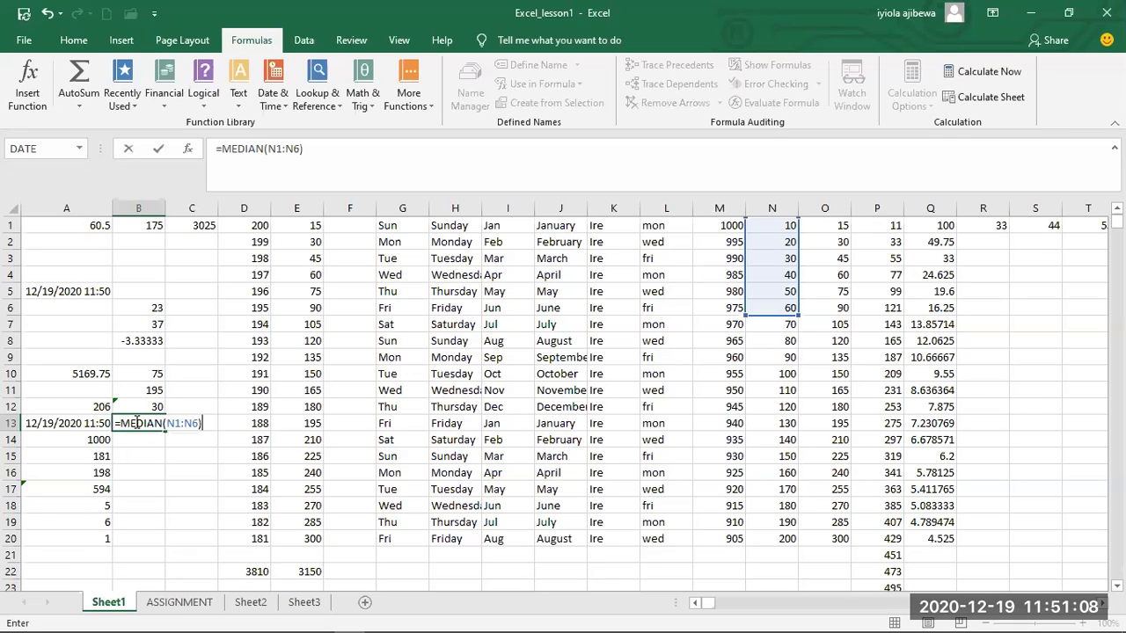
pyautogui.press('Return')
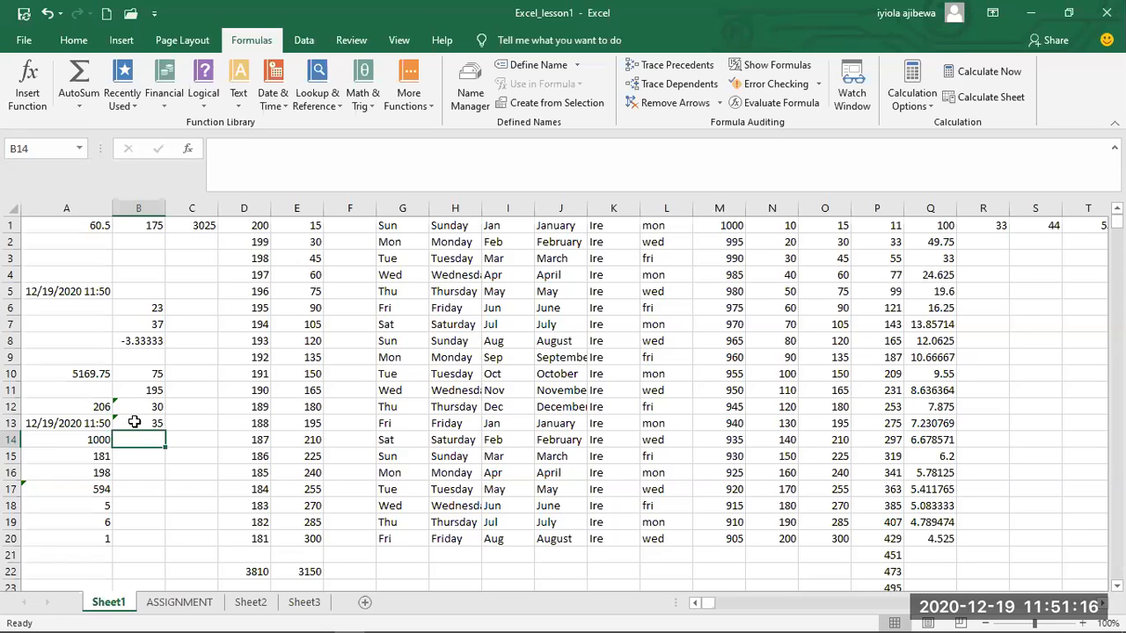
# Examine the MEDIAN formula in cell B13 and the range it references, leaving the formula as it is.
pyautogui.click(135, 423)
pyautogui.doubleClick(137, 423)
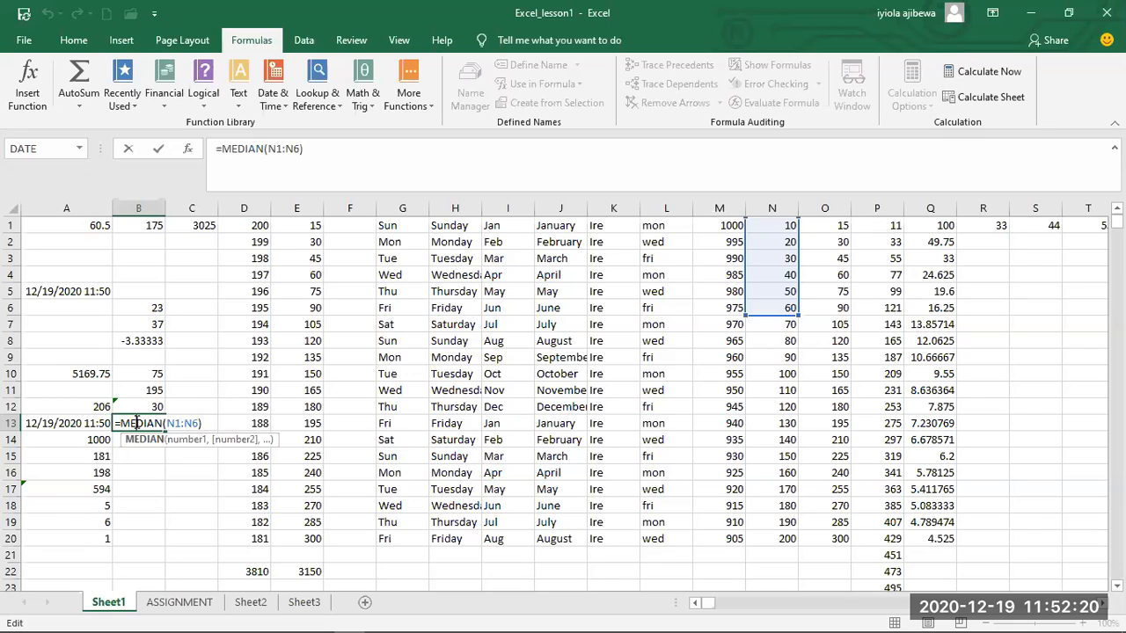
pyautogui.press('Return')
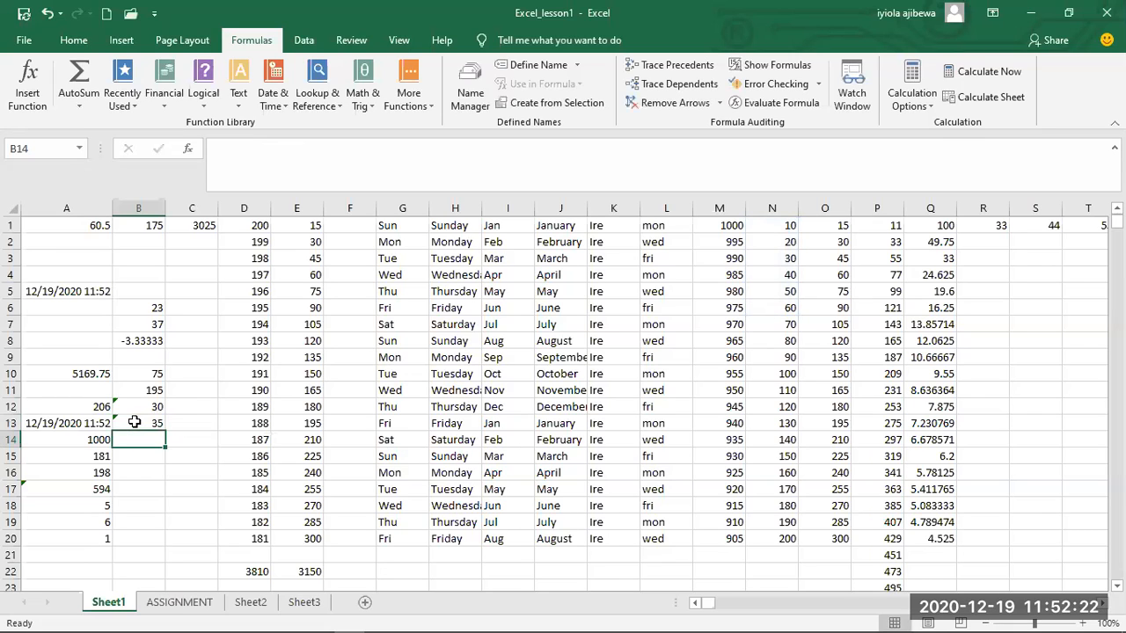